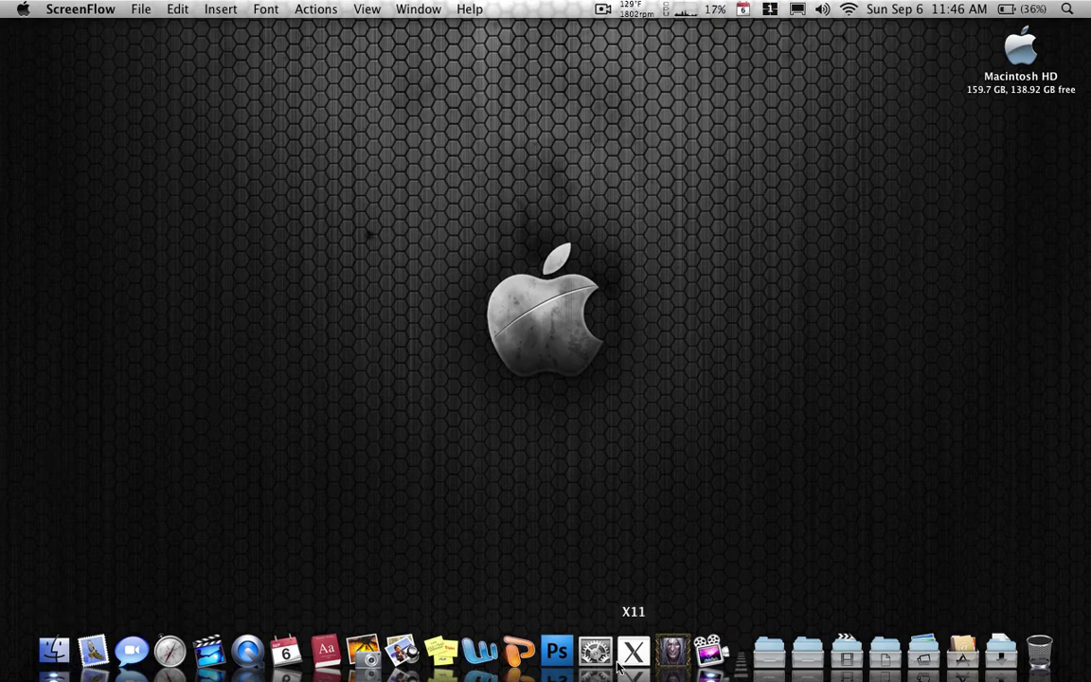
right_click(54, 644)
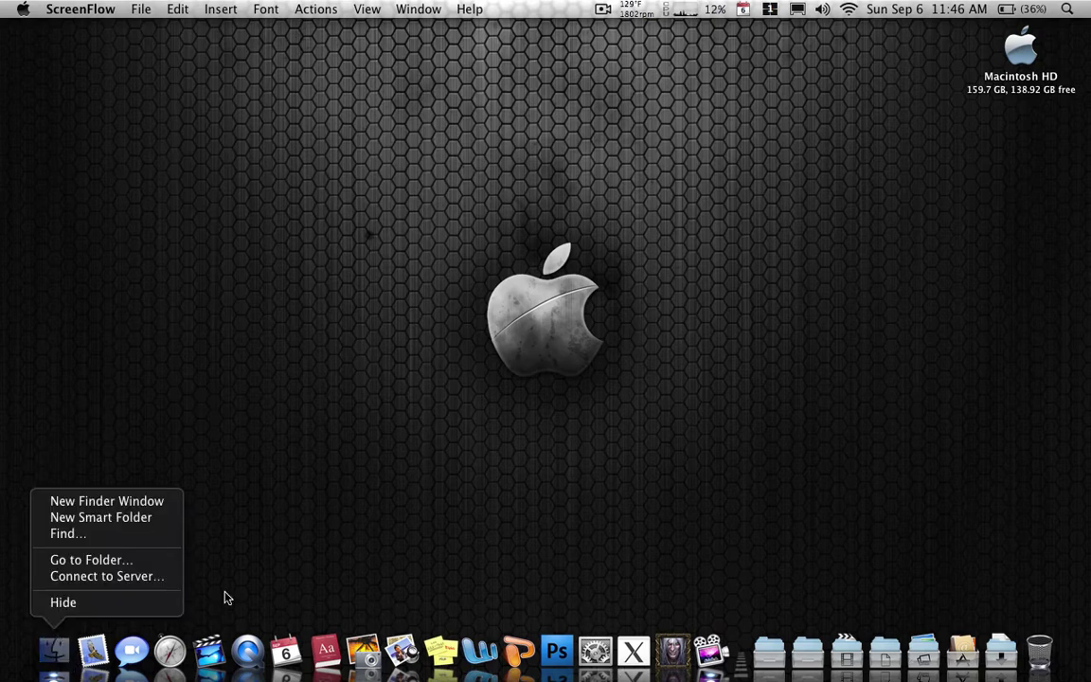
left_click(499, 512)
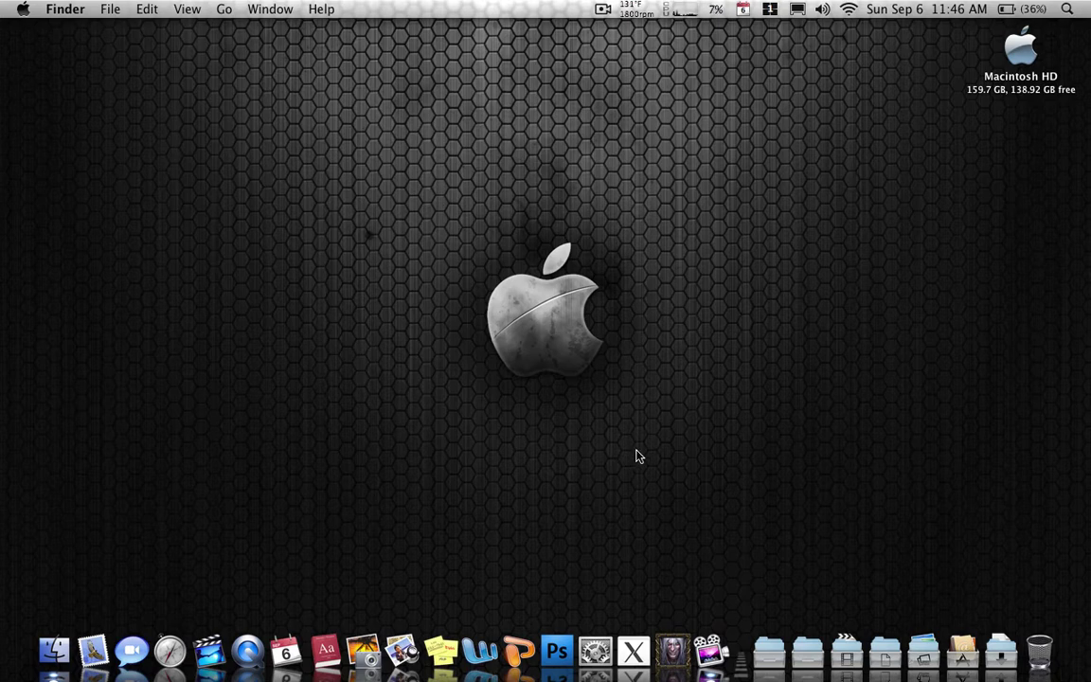
left_click_drag(661, 442, 360, 166)
left_click_drag(667, 455, 2, 89)
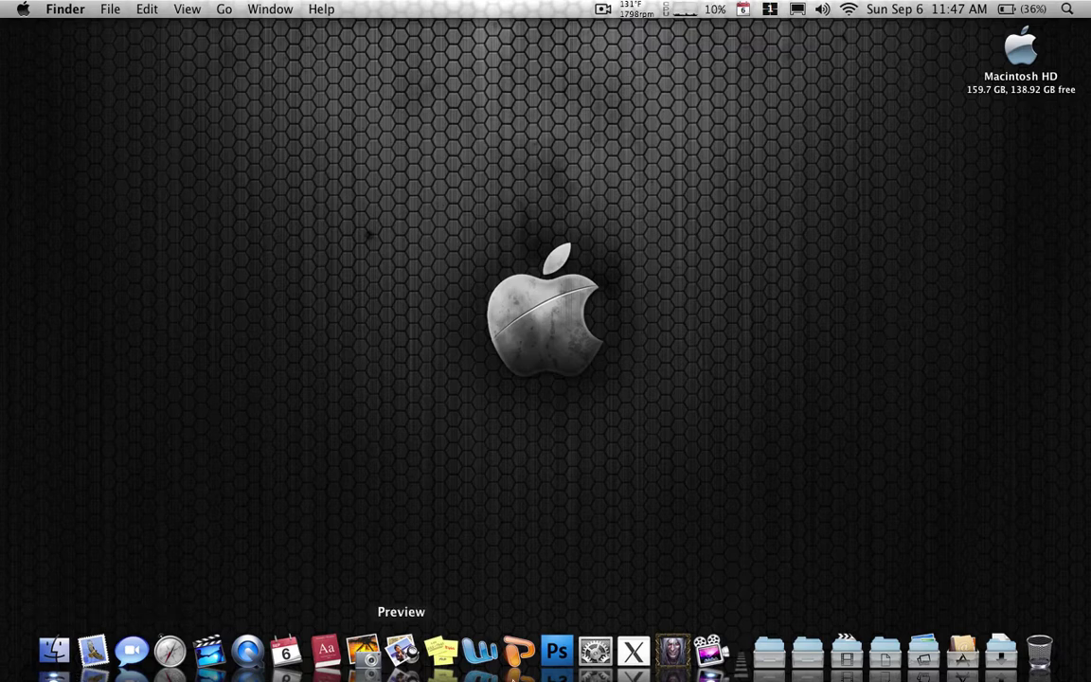
Open the Icons folder from the Extra Stuff stack in a Finder window and move the window to a clear desktop area.
left_click(811, 650)
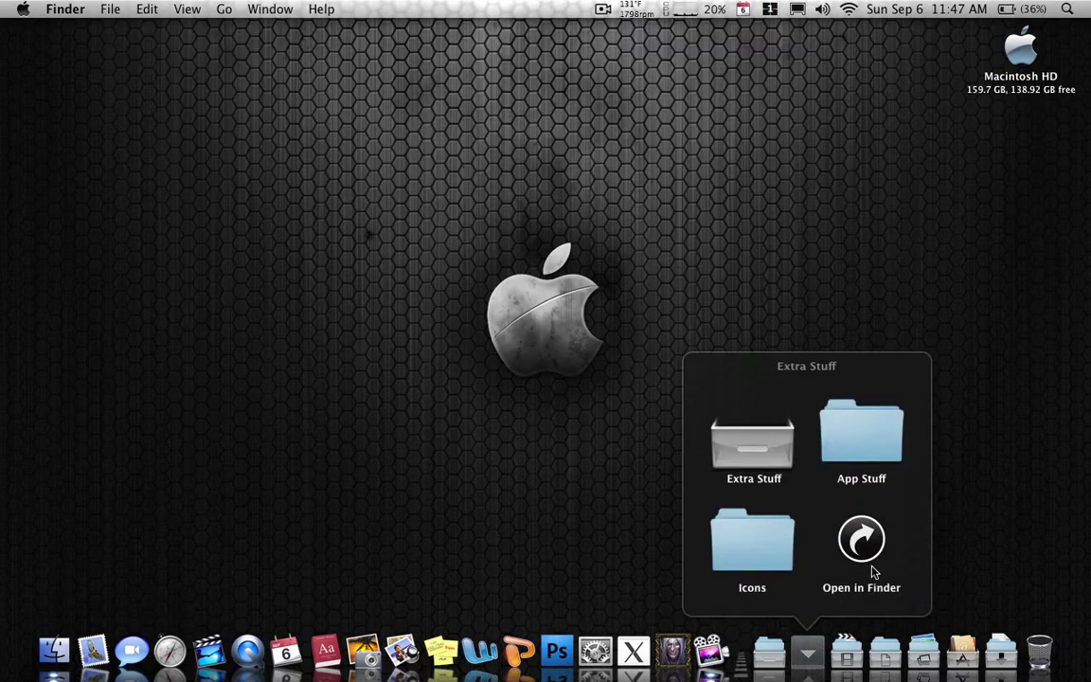
left_click(744, 535)
left_click(849, 557)
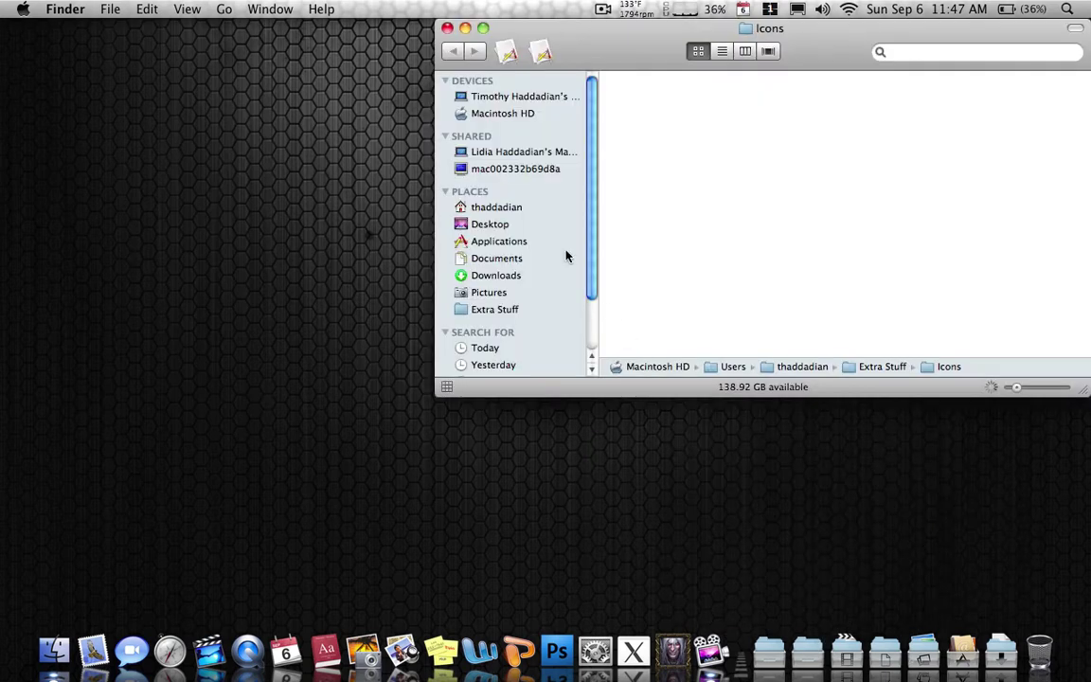
left_click_drag(727, 68, 308, 116)
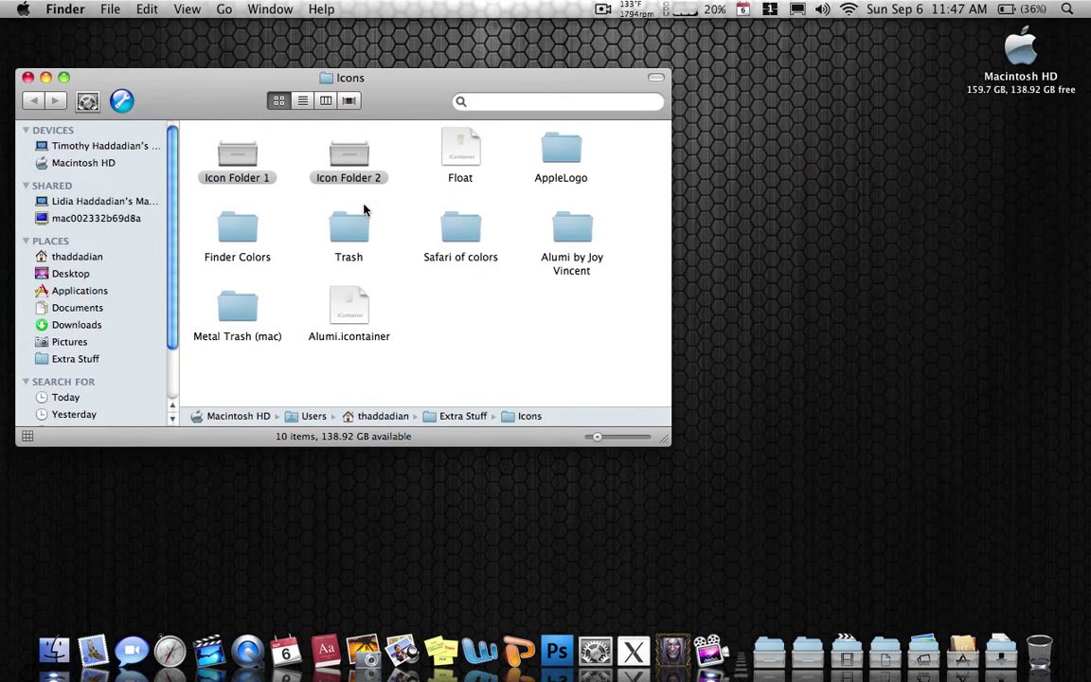
Examine the icons in the AppleLogo, Safari of colors, Finder Colors and Metal Trash (mac) folders.
double_click(567, 163)
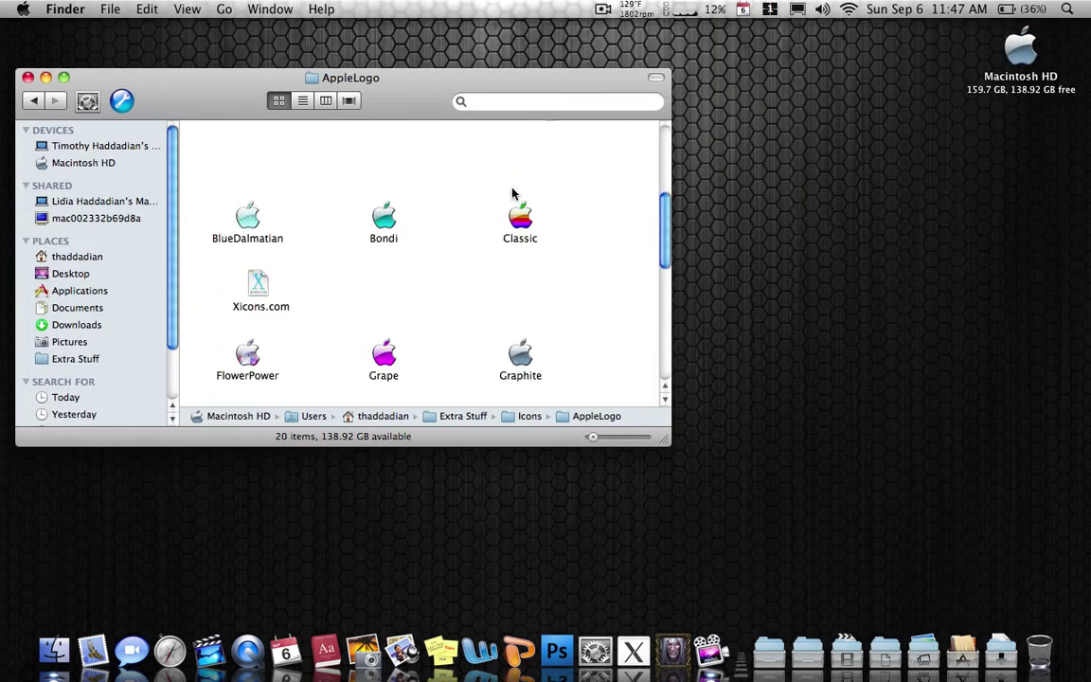
scroll(457, 238, "down", 6)
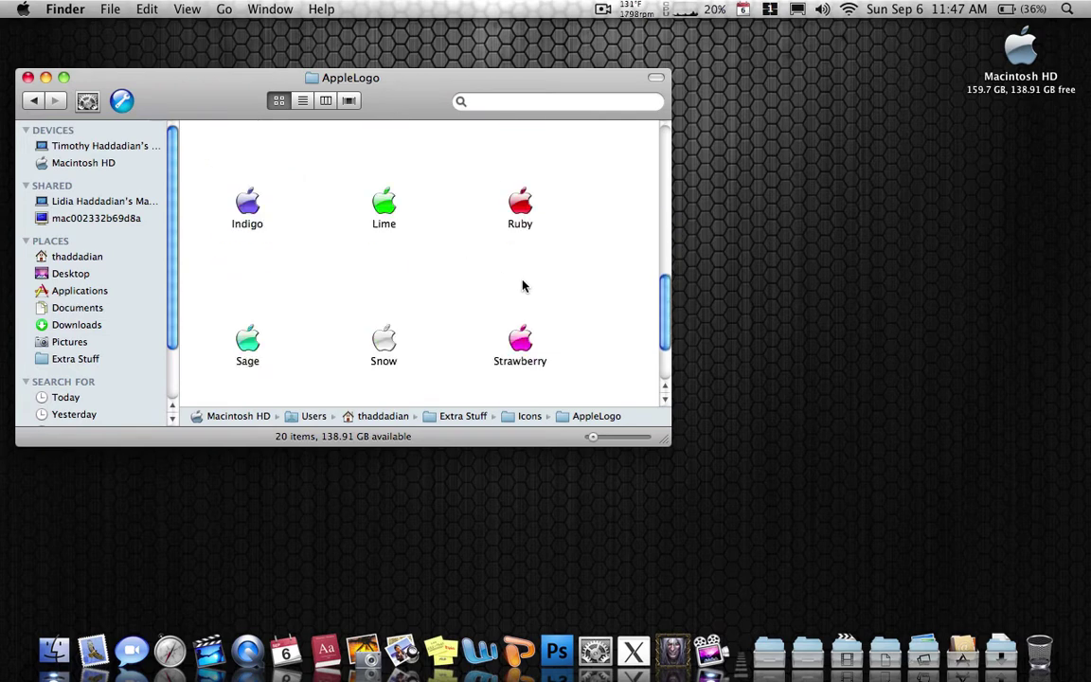
scroll(522, 286, "down", 2)
scroll(548, 293, "up", 8)
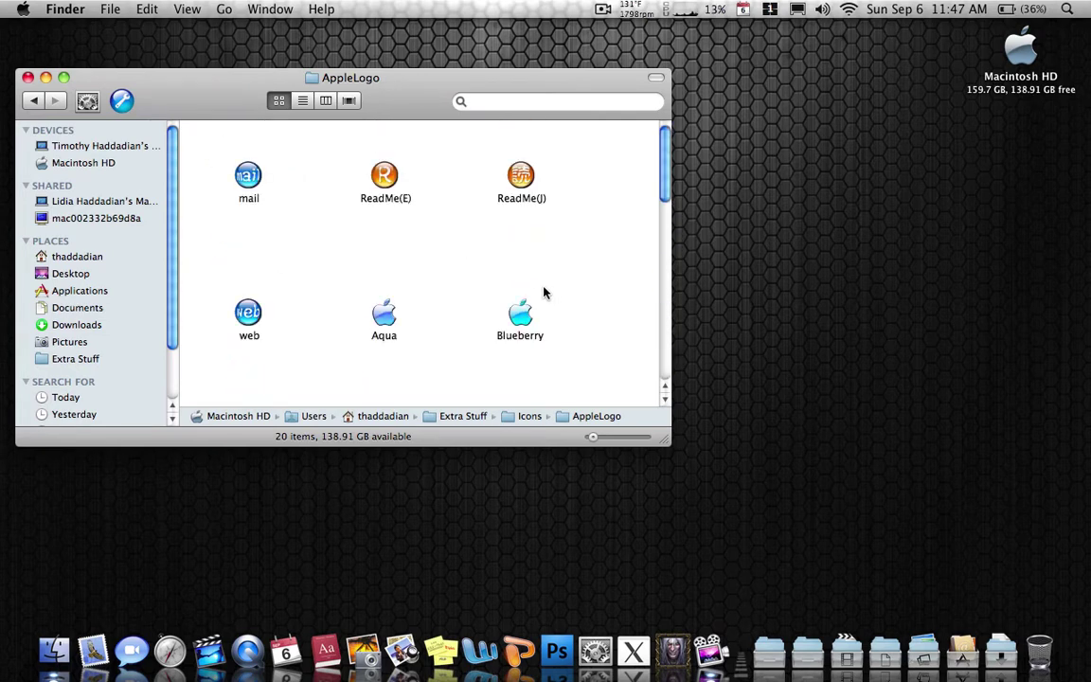
left_click(34, 102)
double_click(452, 230)
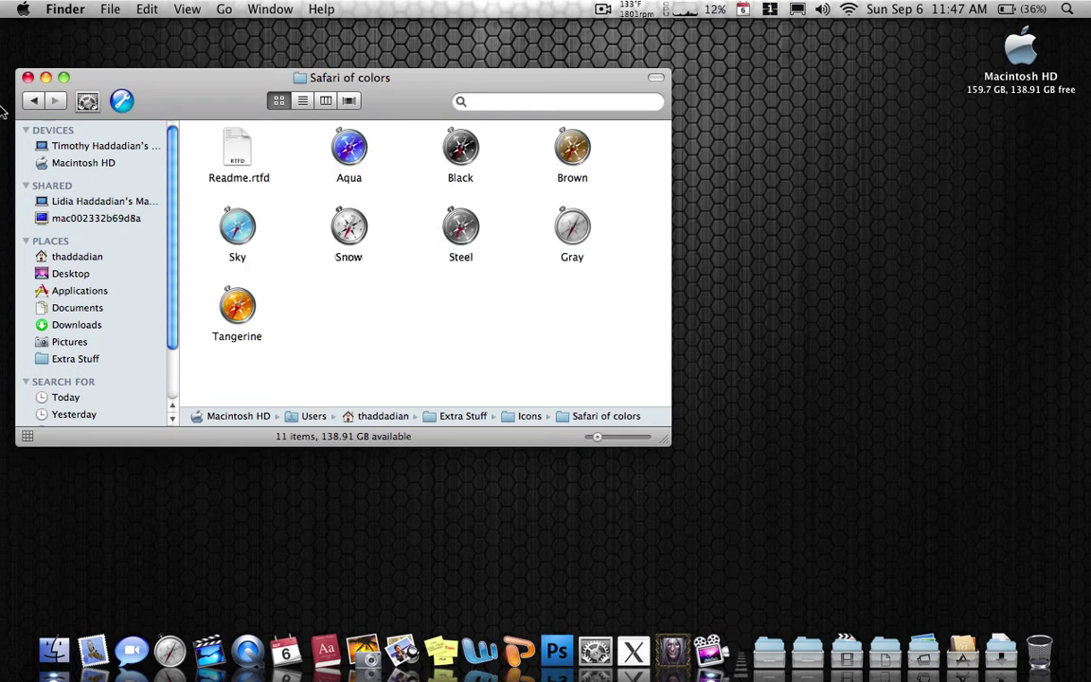
left_click(31, 101)
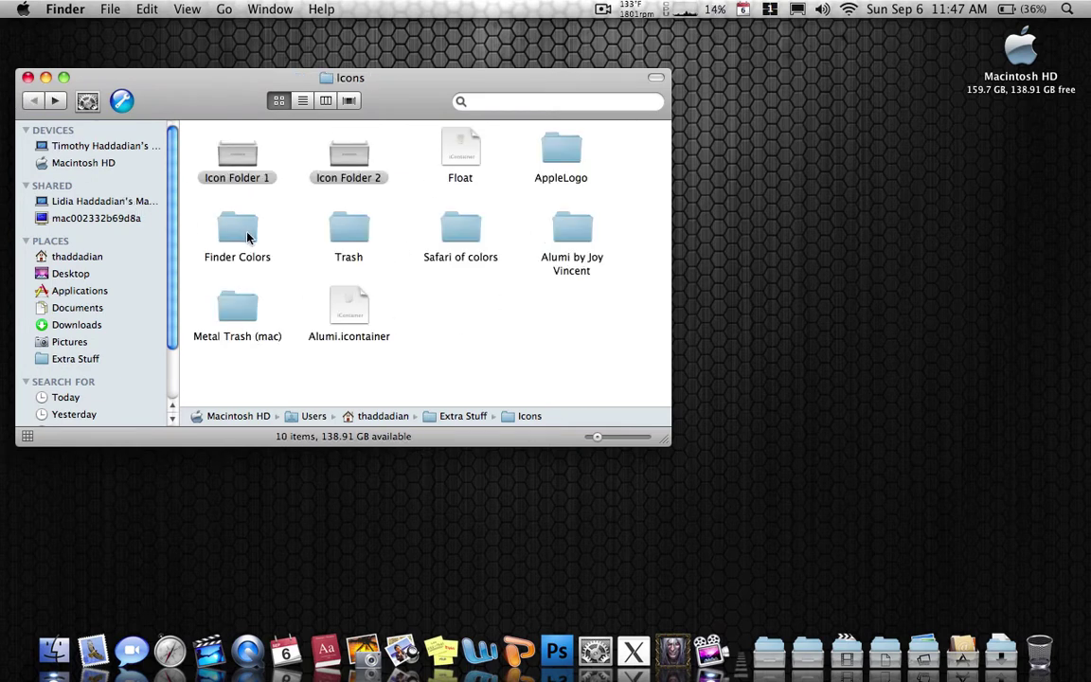
double_click(227, 226)
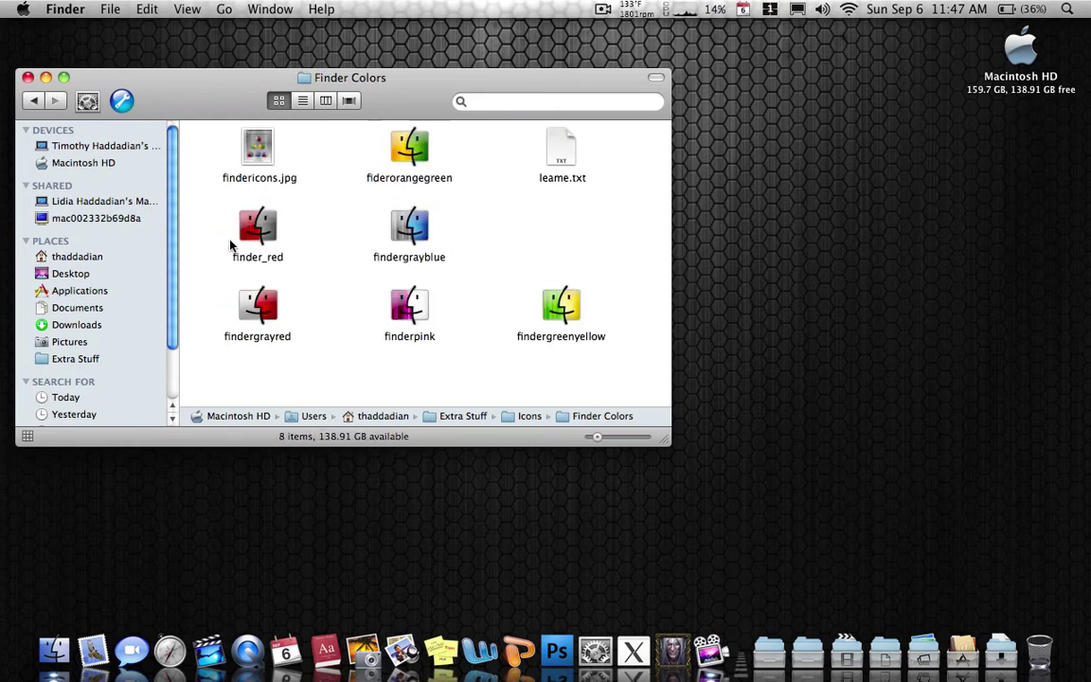
left_click(34, 103)
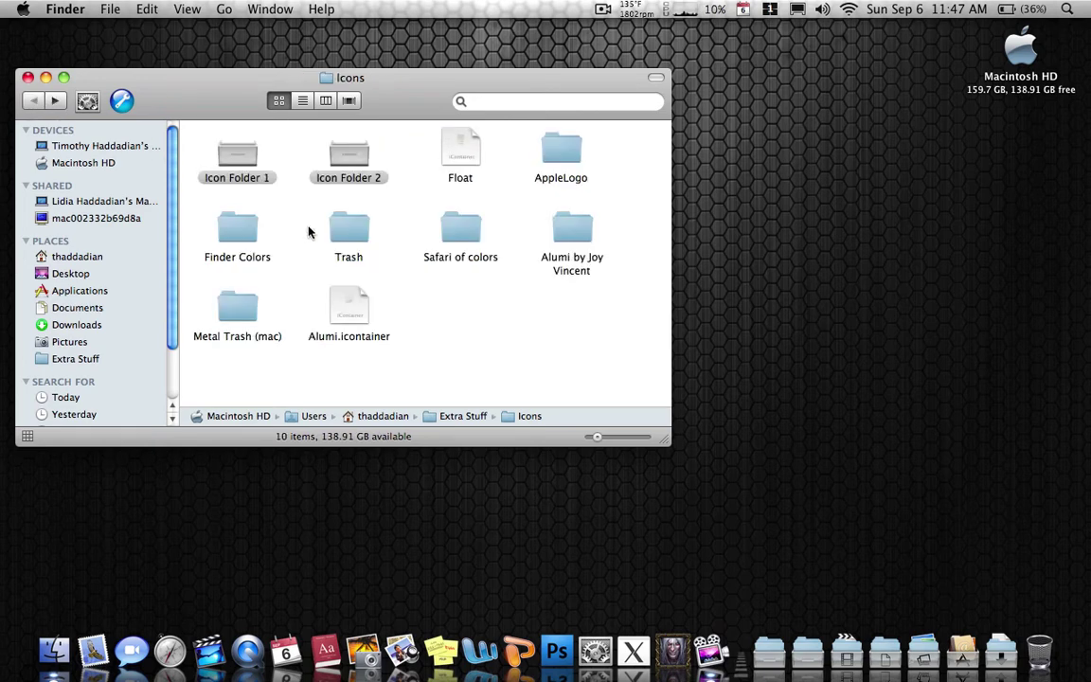
left_click(256, 303)
double_click(257, 303)
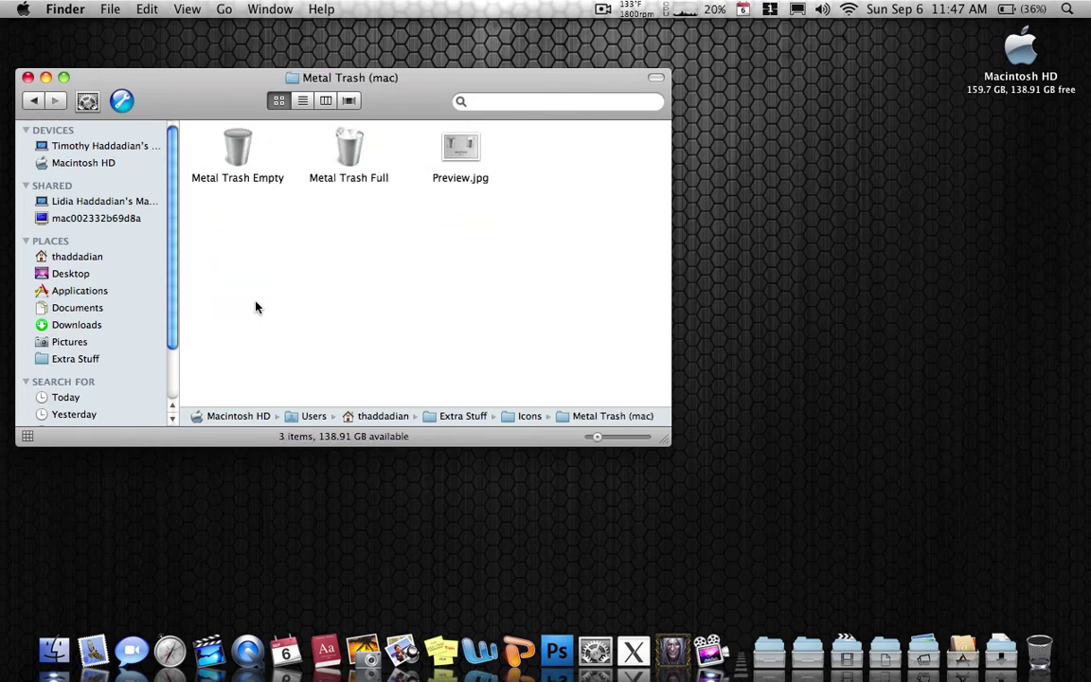
left_click(30, 102)
Open the Alumi icon set folder and reduce it to a compact window without toolbar and sidebar at the desktop's edge.
left_click(569, 236)
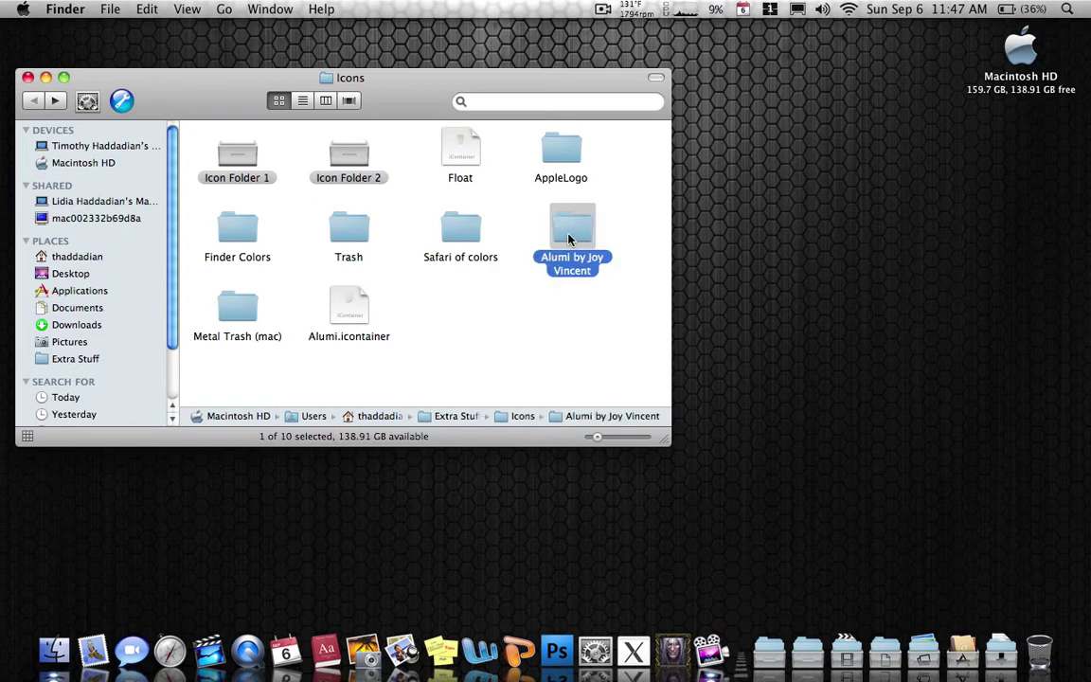
double_click(569, 237)
left_click_drag(402, 90, 804, 51)
left_click_drag(1069, 402, 906, 402)
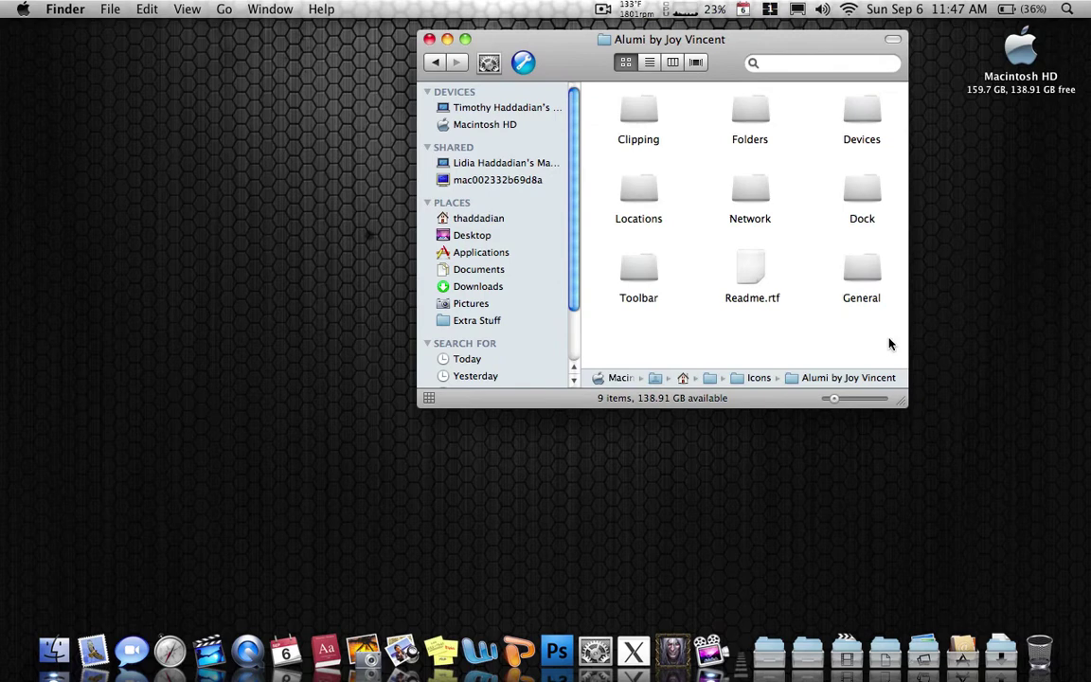
left_click_drag(738, 41, 920, 31)
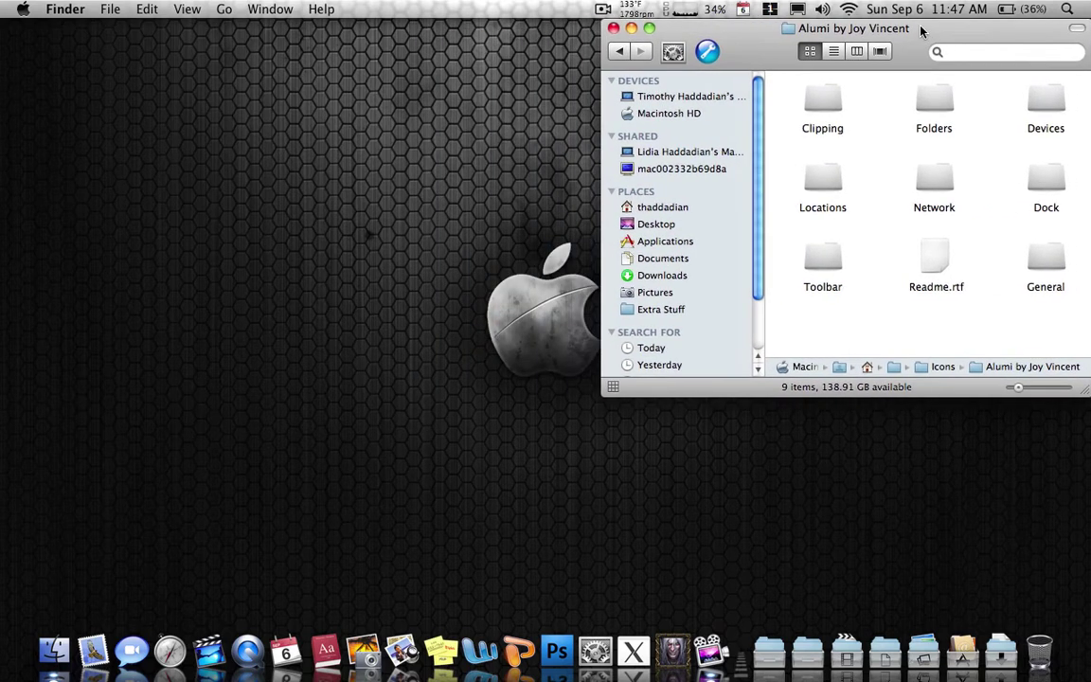
left_click(1076, 29)
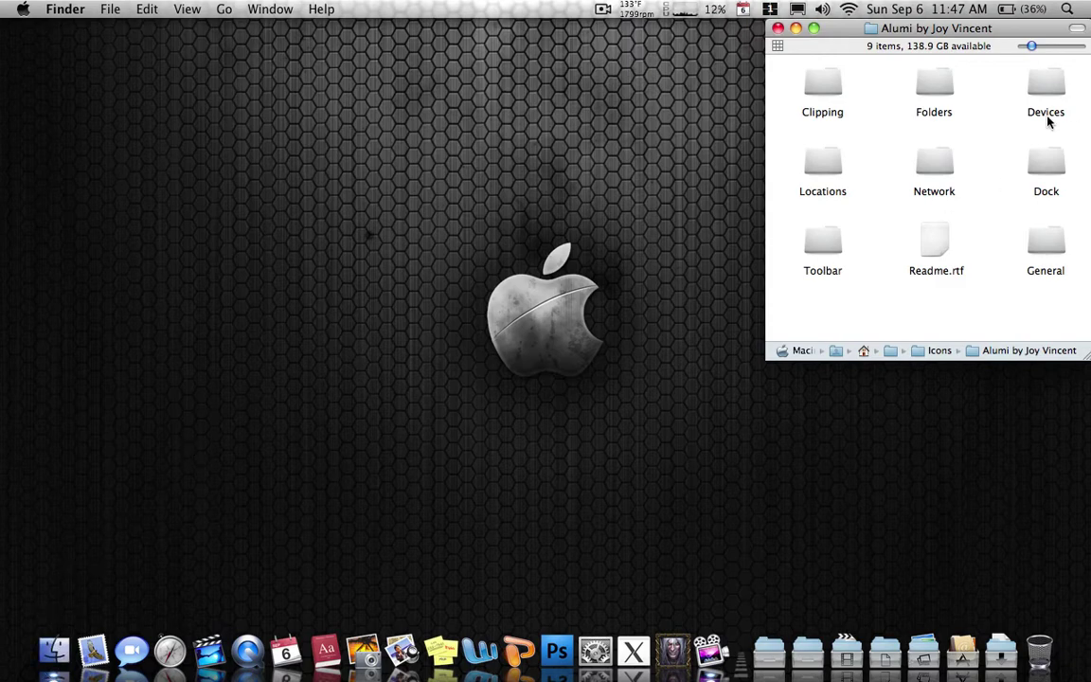
Find LiteIcon in the Applications stack and launch it.
left_click(963, 651)
scroll(937, 511, "down", 10)
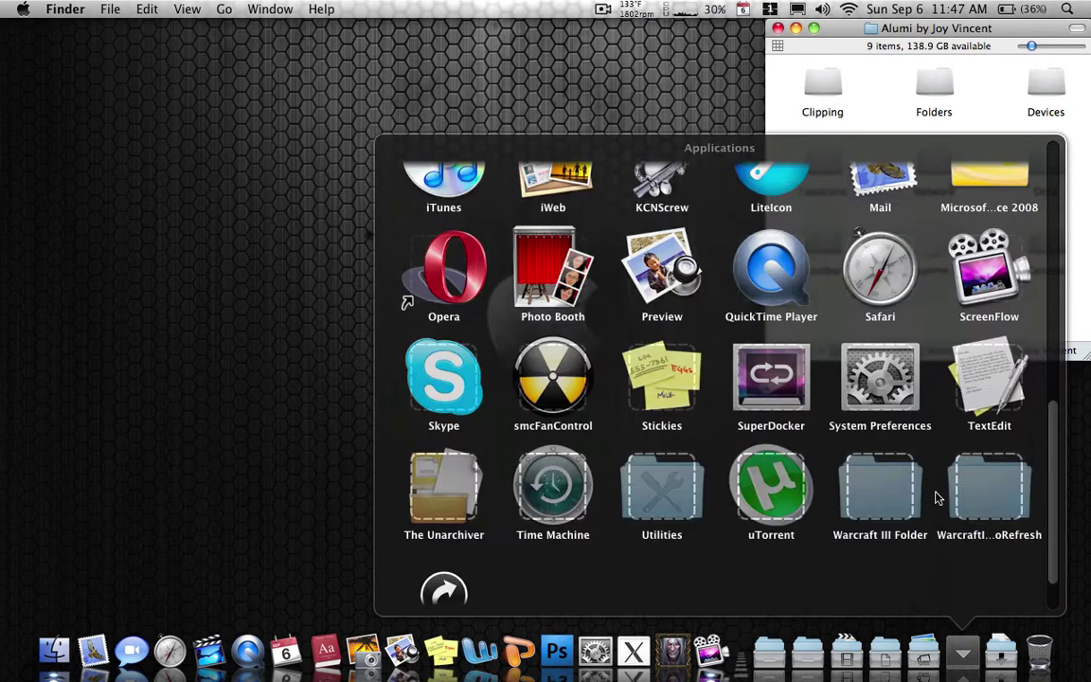
scroll(936, 498, "down", 2)
scroll(786, 312, "up", 3)
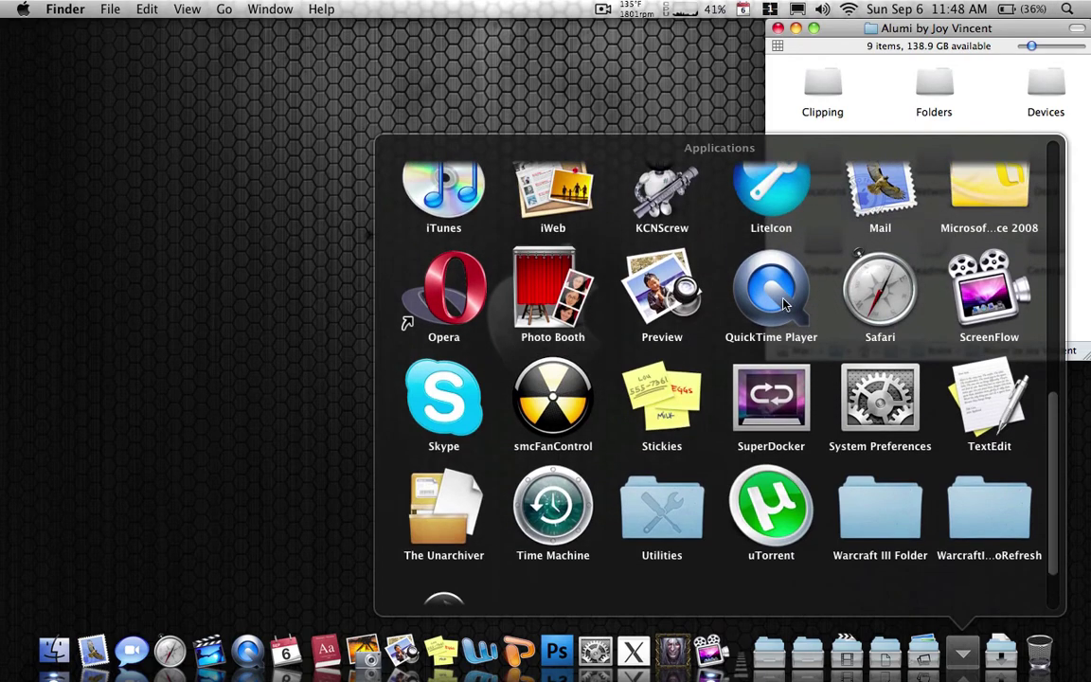
scroll(784, 303, "up", 3)
left_click(769, 292)
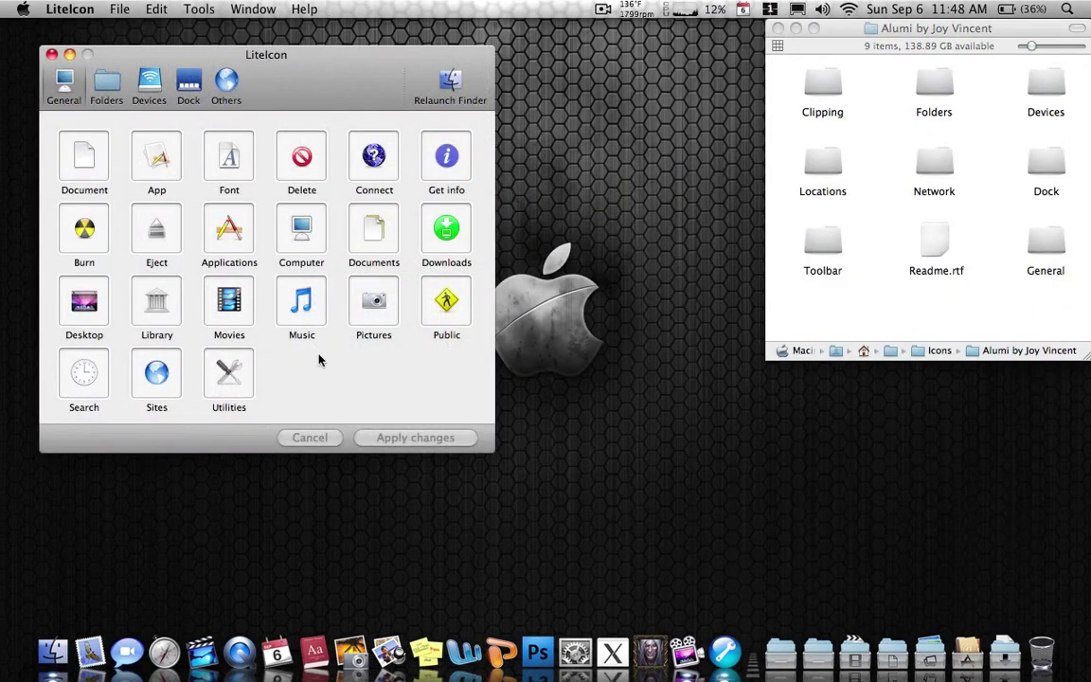
Look through LiteIcon's Folders, Devices, Dock and Others icon categories.
left_click(92, 82)
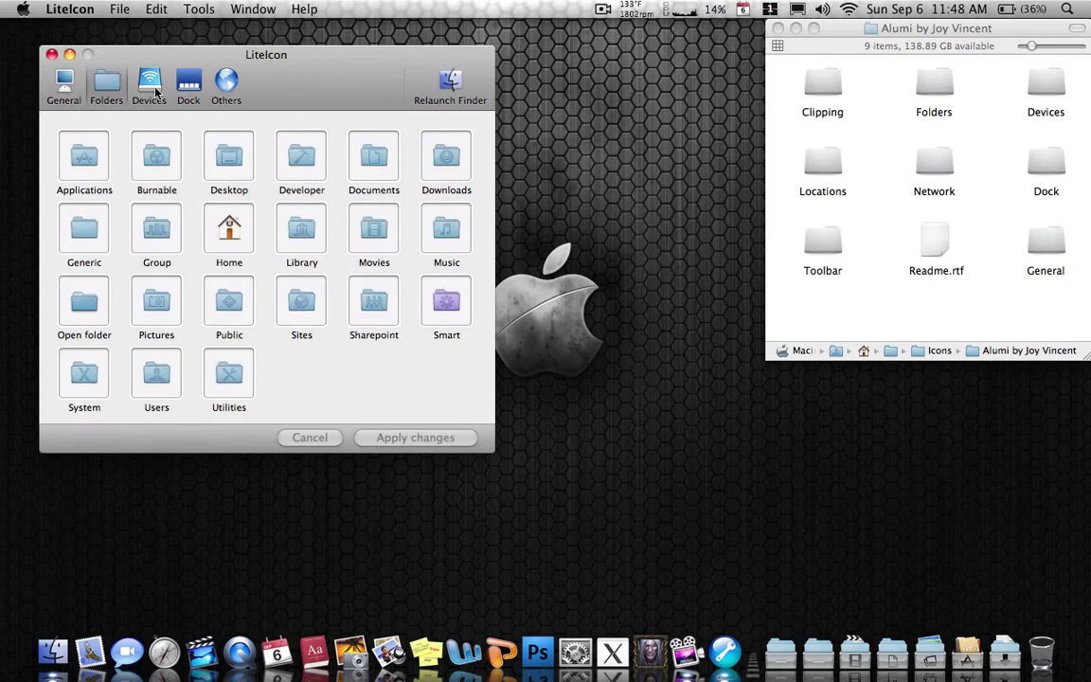
left_click(140, 81)
left_click(197, 86)
left_click(211, 91)
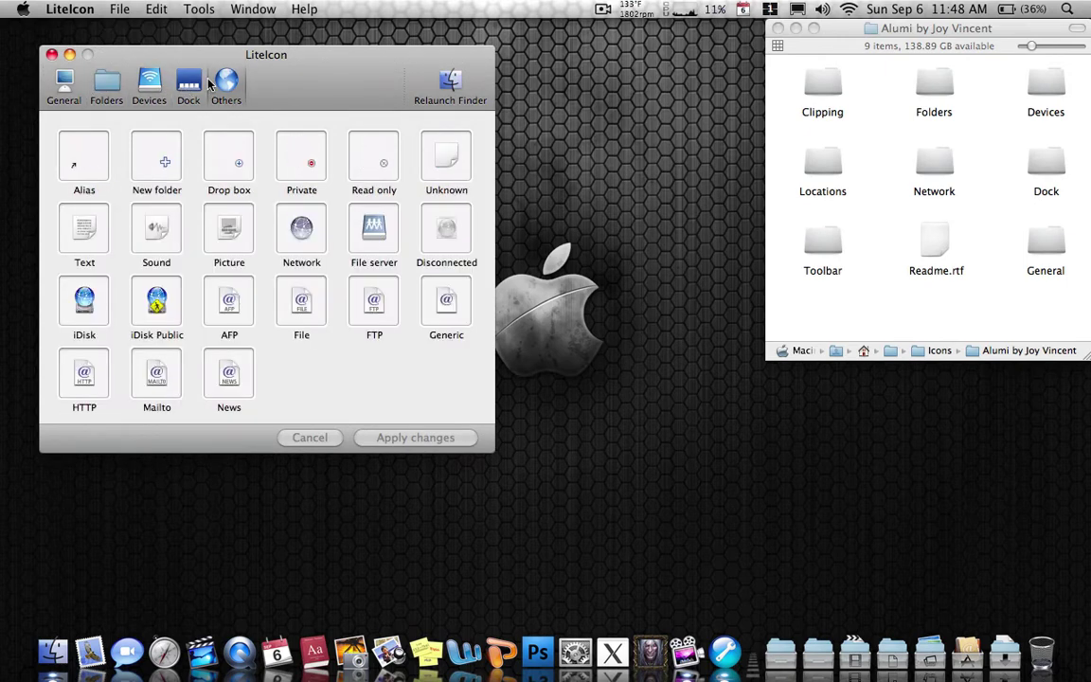
left_click(186, 79)
Place the Alumi window beside LiteIcon with its toolbar and sidebar shown, and open its Clipping folder.
left_click_drag(895, 31, 775, 66)
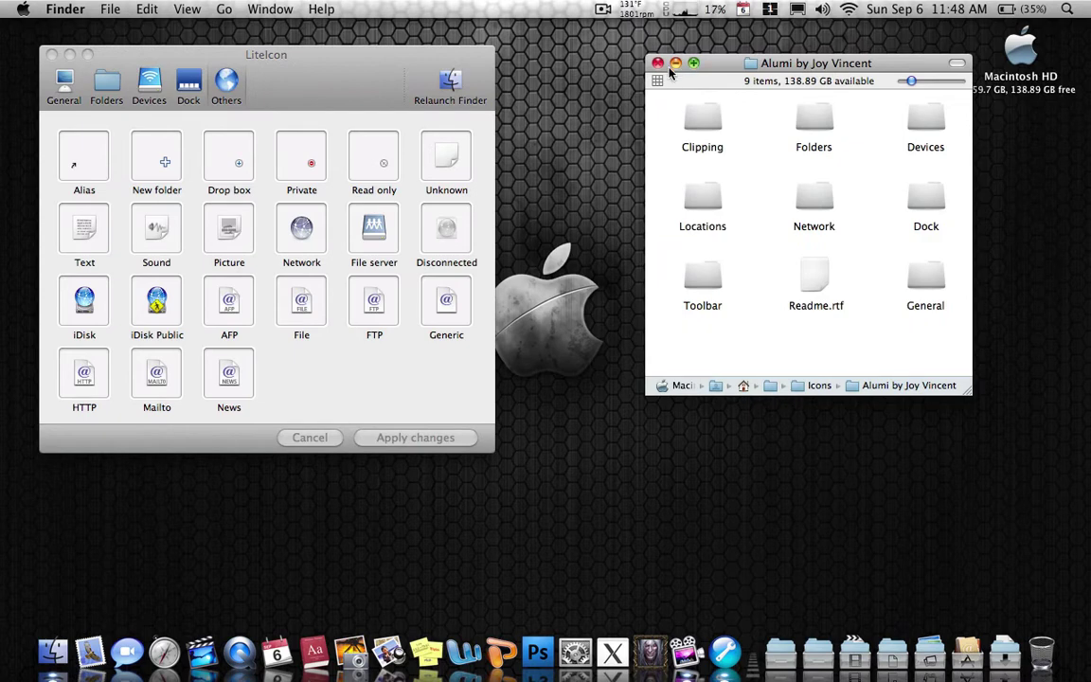
left_click(959, 64)
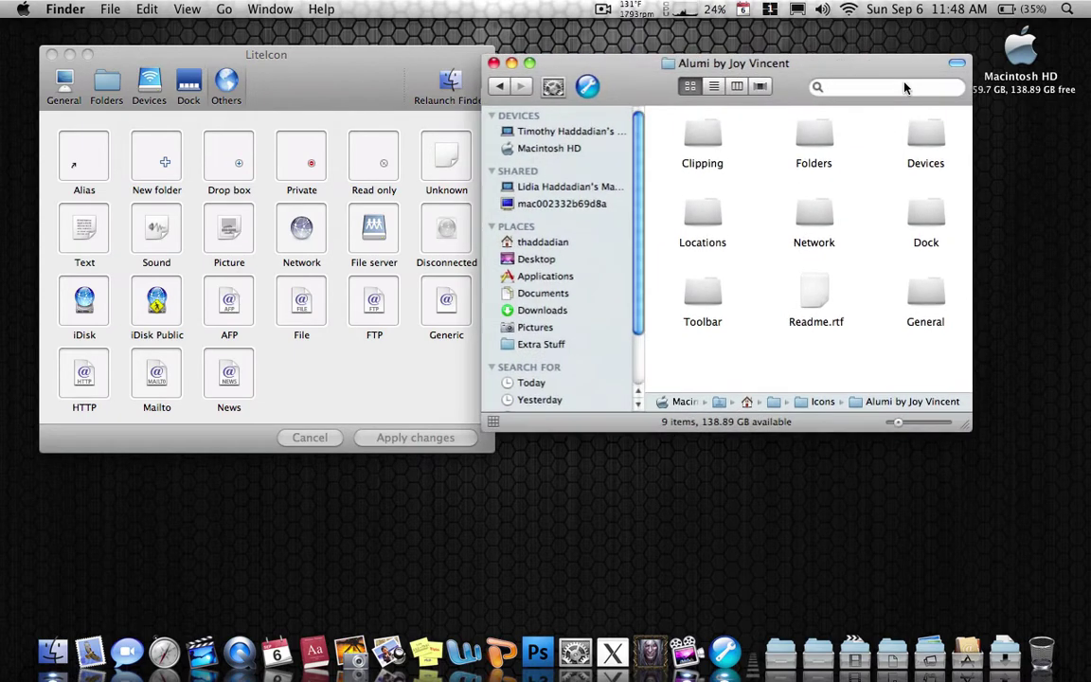
left_click(69, 83)
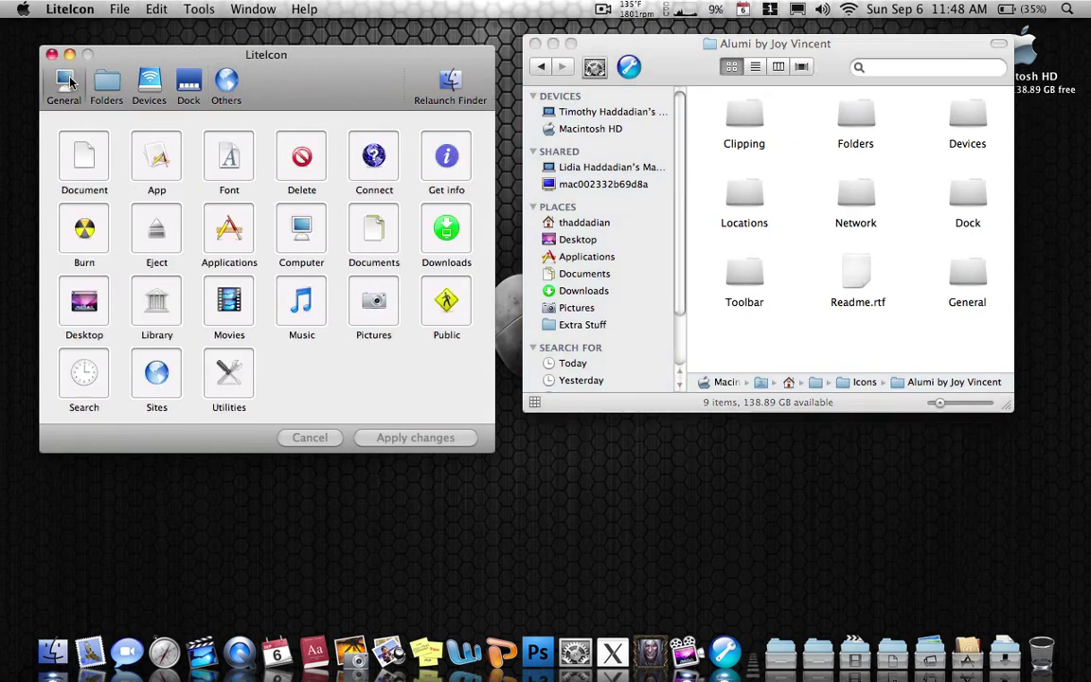
double_click(729, 113)
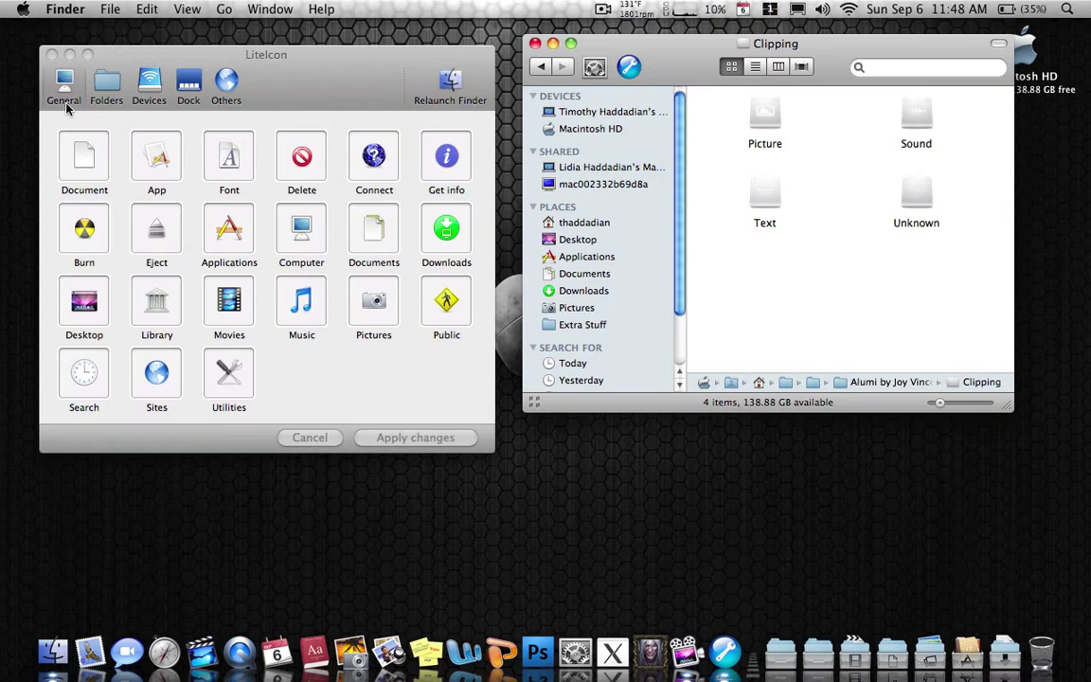
Replace LiteIcon's Picture, Sound, Text and Unknown icons in the Others category with the matching icons from the Clipping folder.
left_click(106, 82)
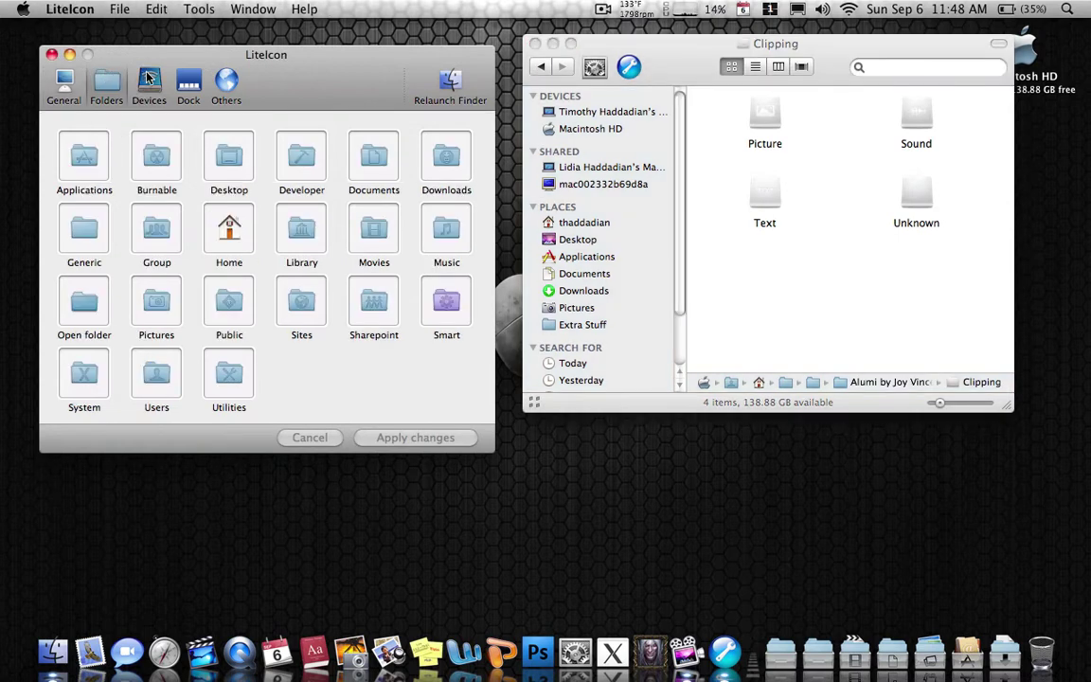
left_click(148, 81)
left_click(188, 82)
left_click(226, 82)
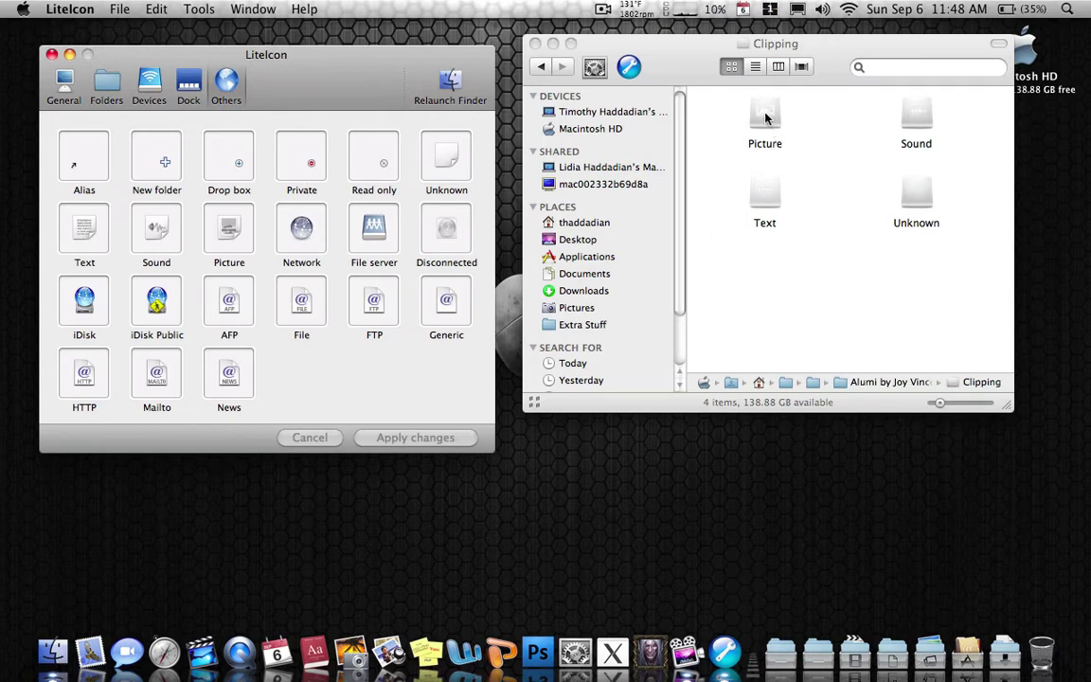
left_click_drag(764, 114, 228, 223)
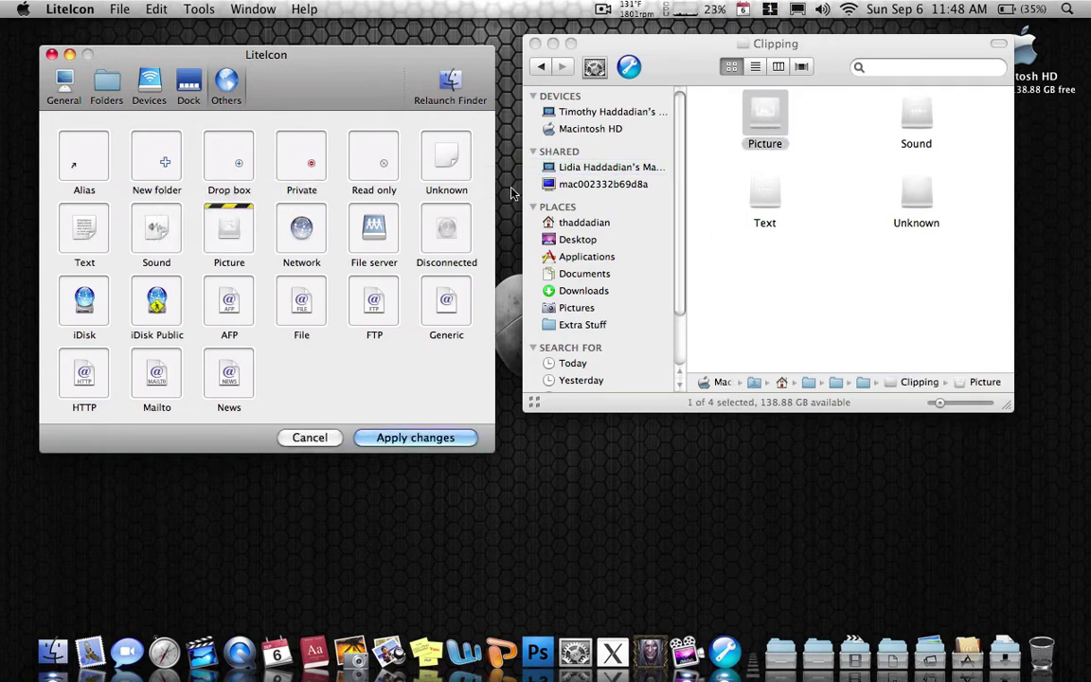
left_click_drag(914, 116, 157, 227)
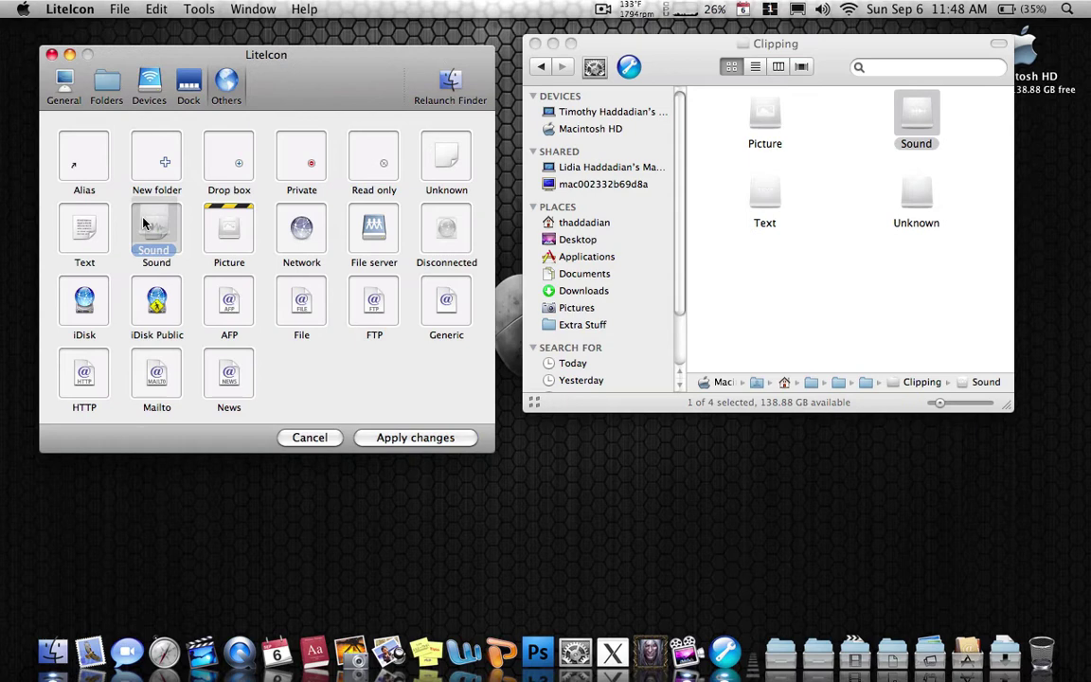
left_click_drag(757, 204, 83, 213)
left_click_drag(923, 195, 437, 148)
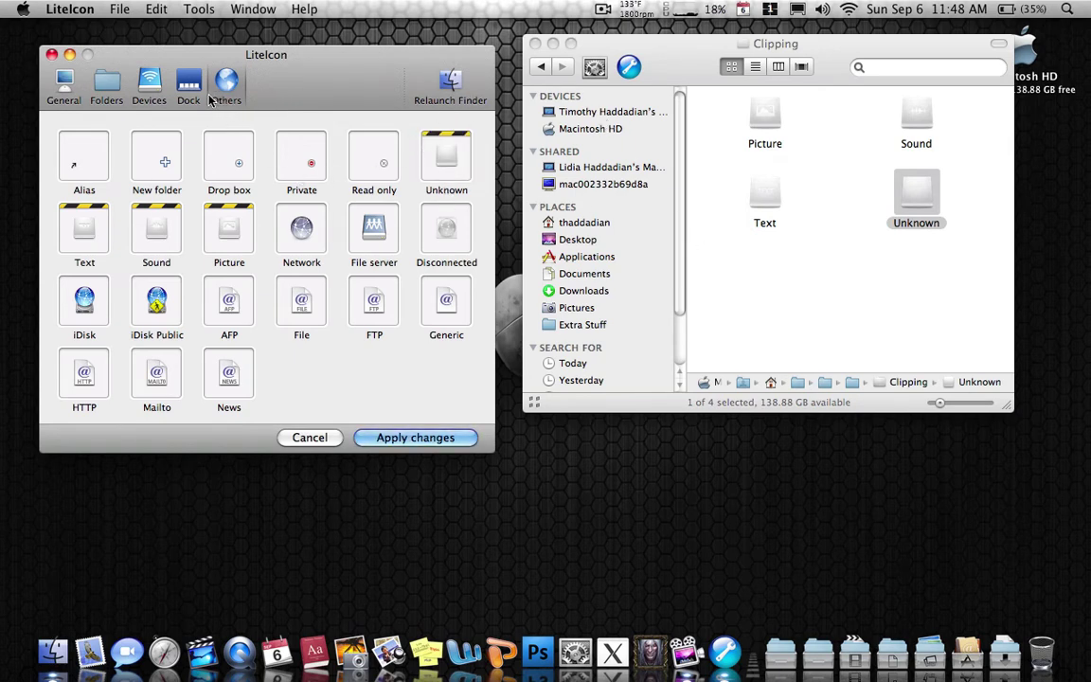
Return from Clipping to the Alumi icon set and open its Folders subfolder.
left_click(556, 86)
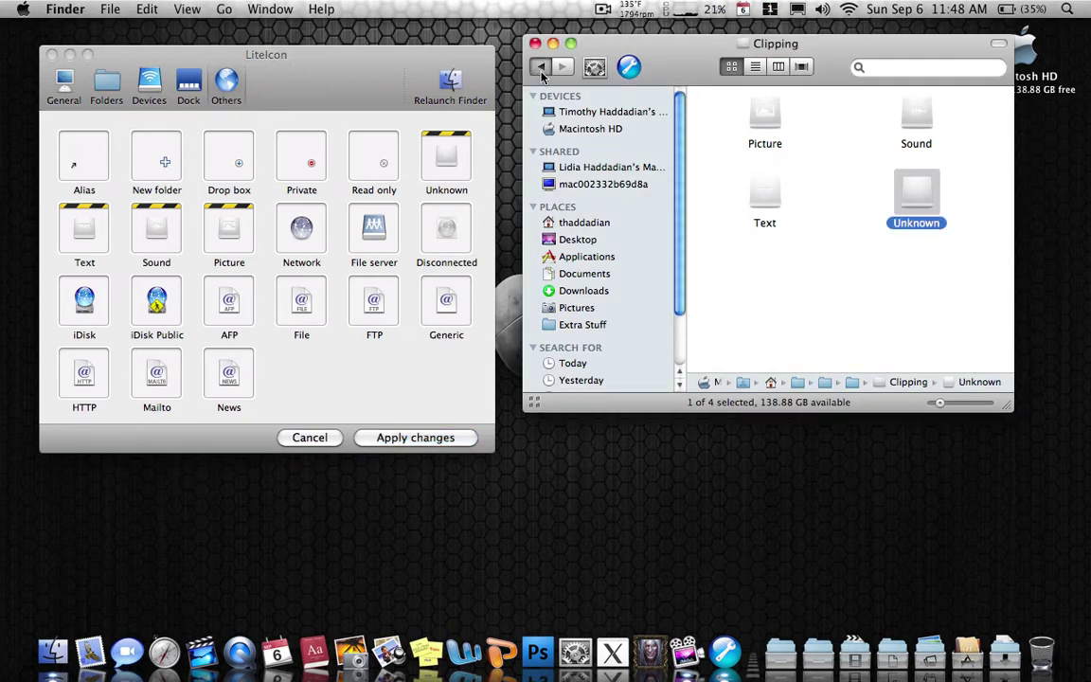
left_click(541, 67)
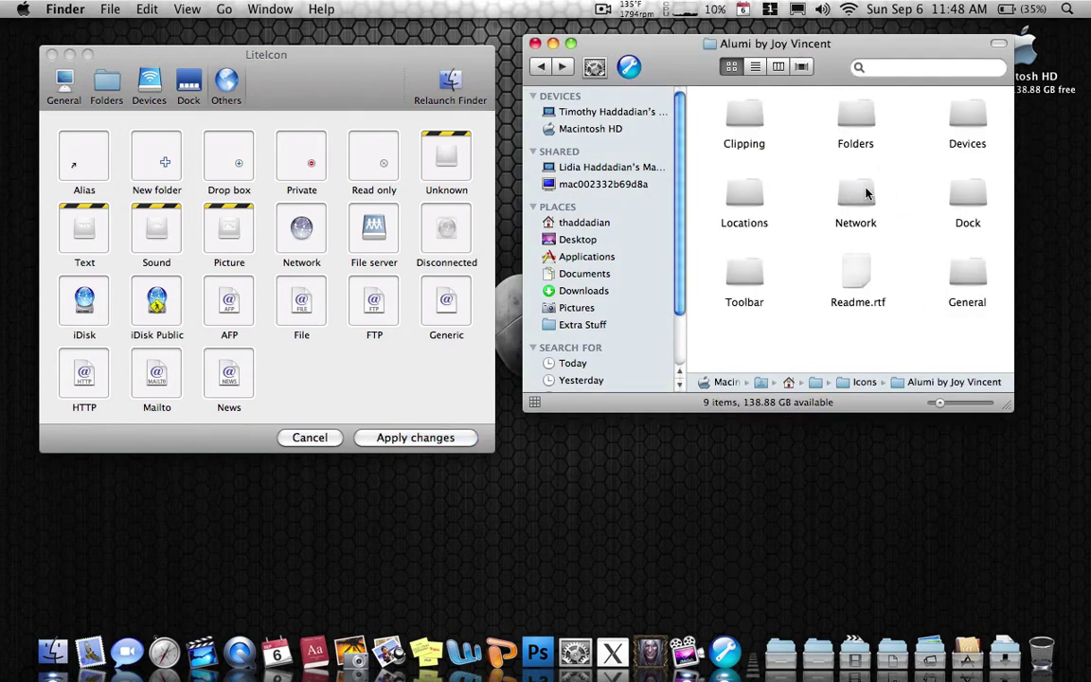
left_click(861, 121)
double_click(860, 121)
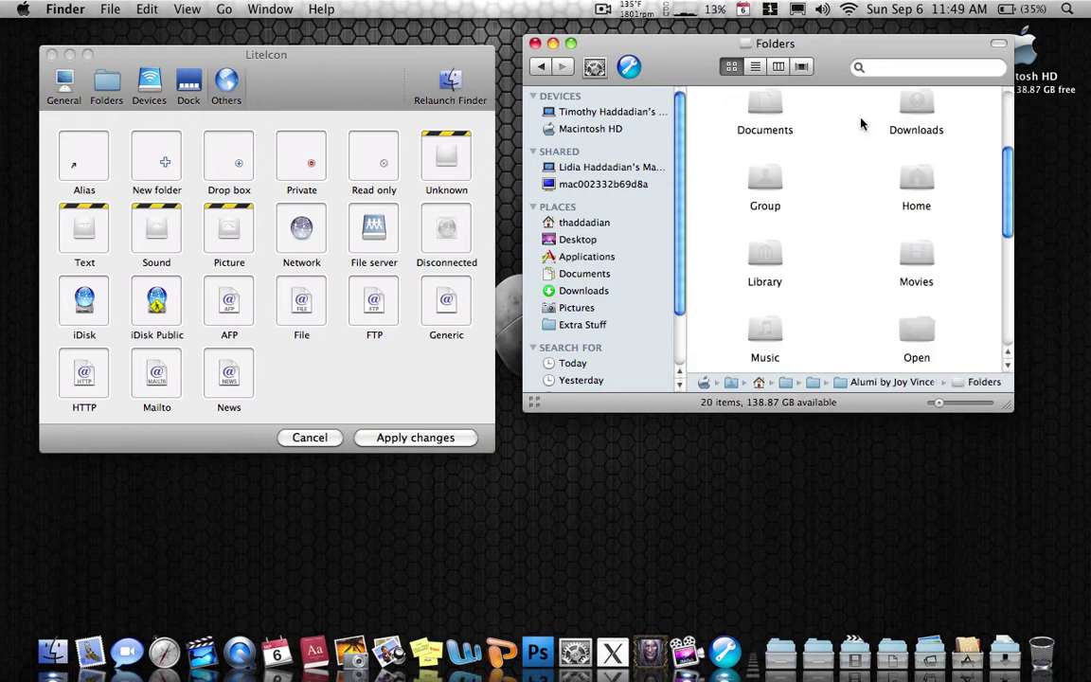
Look through the folder icons in the Alumi set's Folders subfolder, down to Users and Utilities.
left_click(769, 178)
scroll(779, 215, "down", 3)
scroll(776, 232, "down", 3)
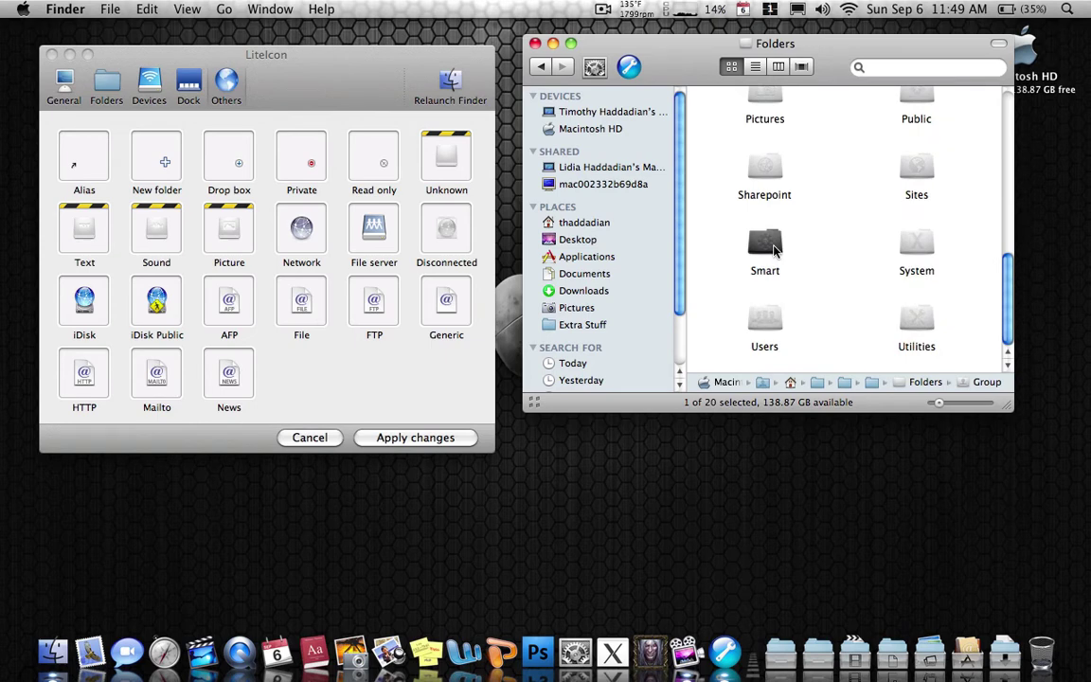
left_click(777, 318)
left_click_drag(778, 316, 764, 316)
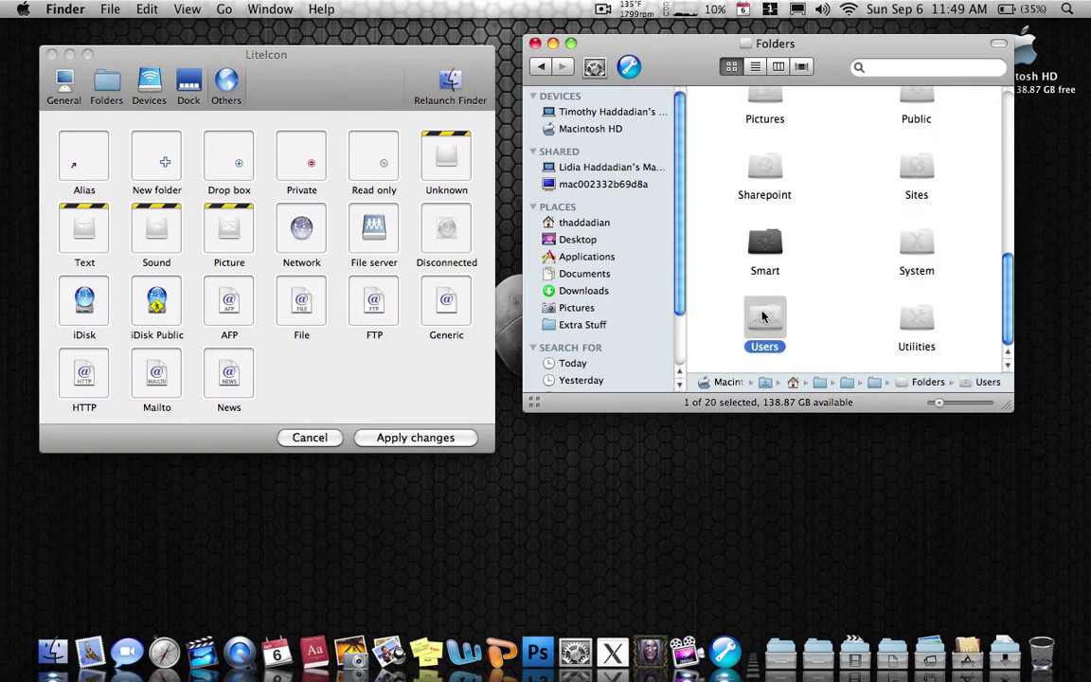
left_click(820, 240)
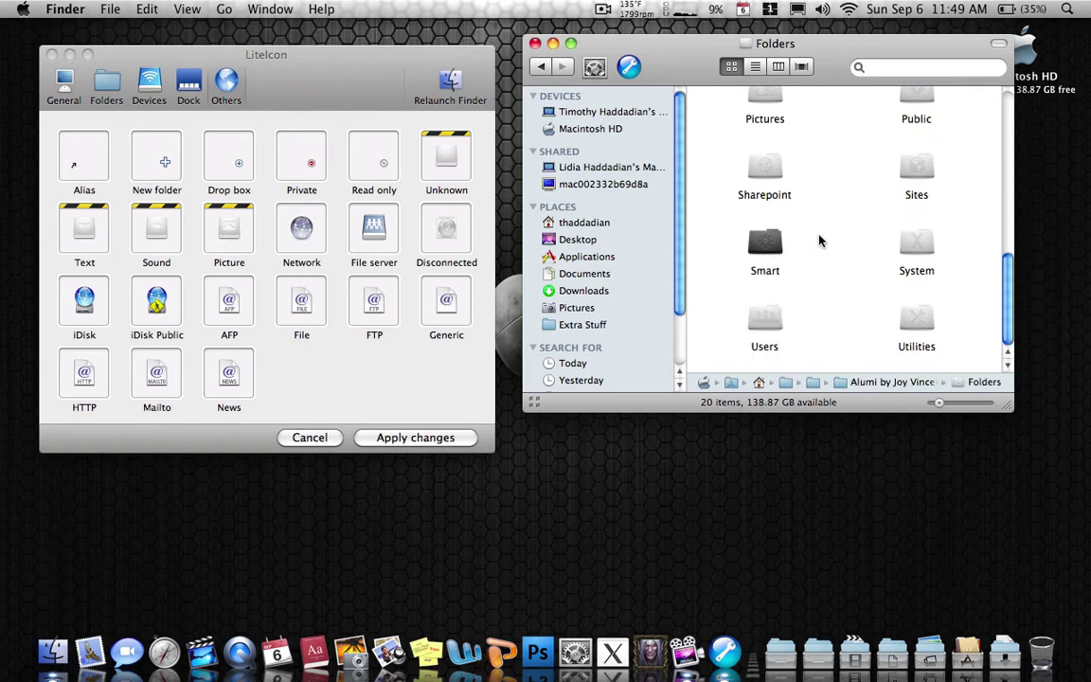
Replace the Generic icon in LiteIcon's Folders category with the Generic icon from the Alumi set's General subfolder.
left_click(541, 66)
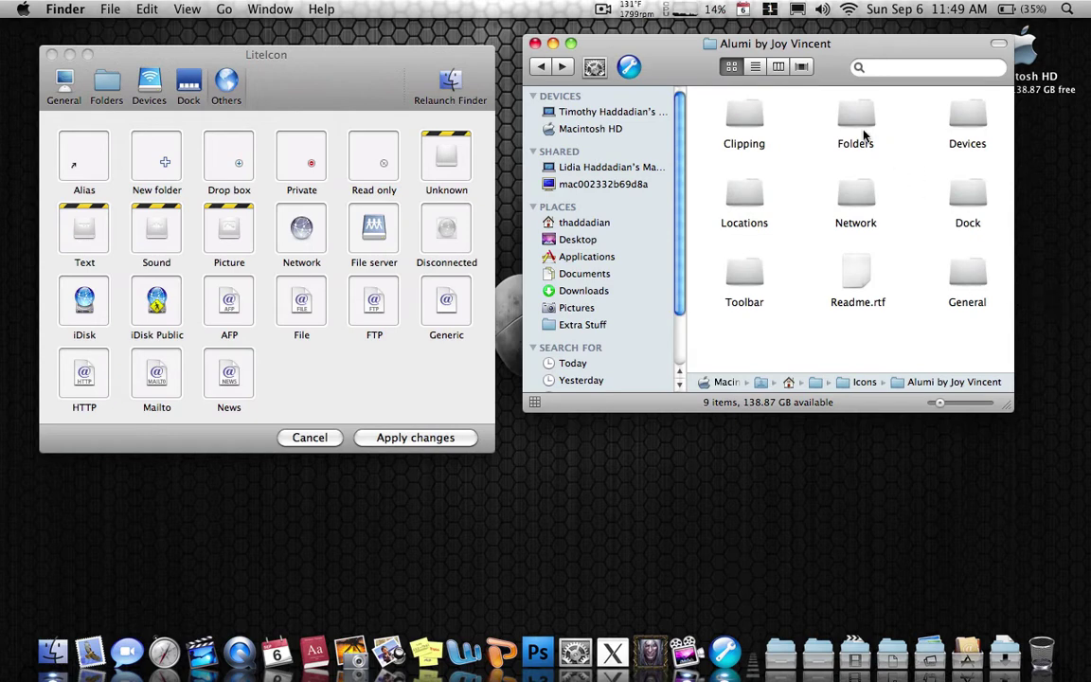
double_click(964, 280)
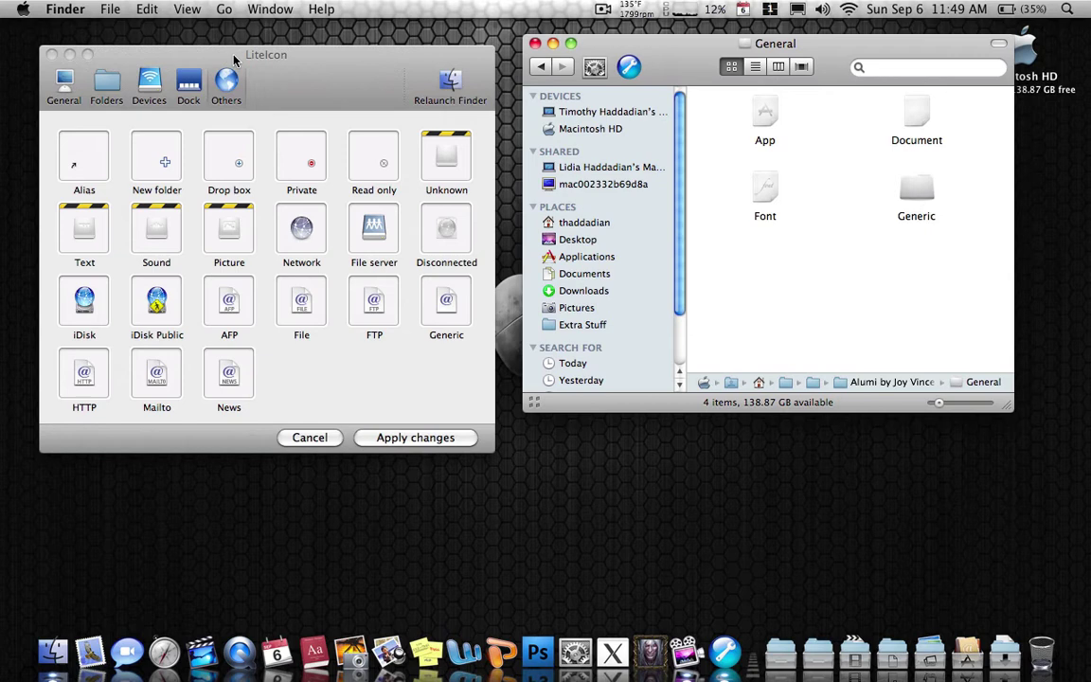
left_click(104, 83)
left_click_drag(917, 189, 112, 237)
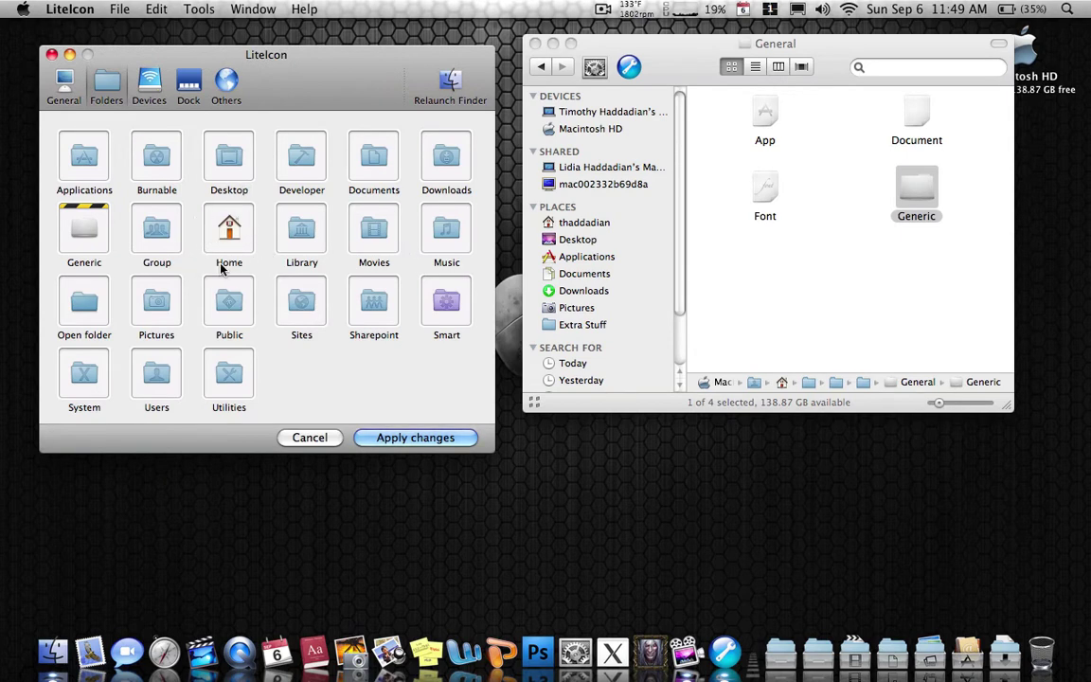
left_click(731, 223)
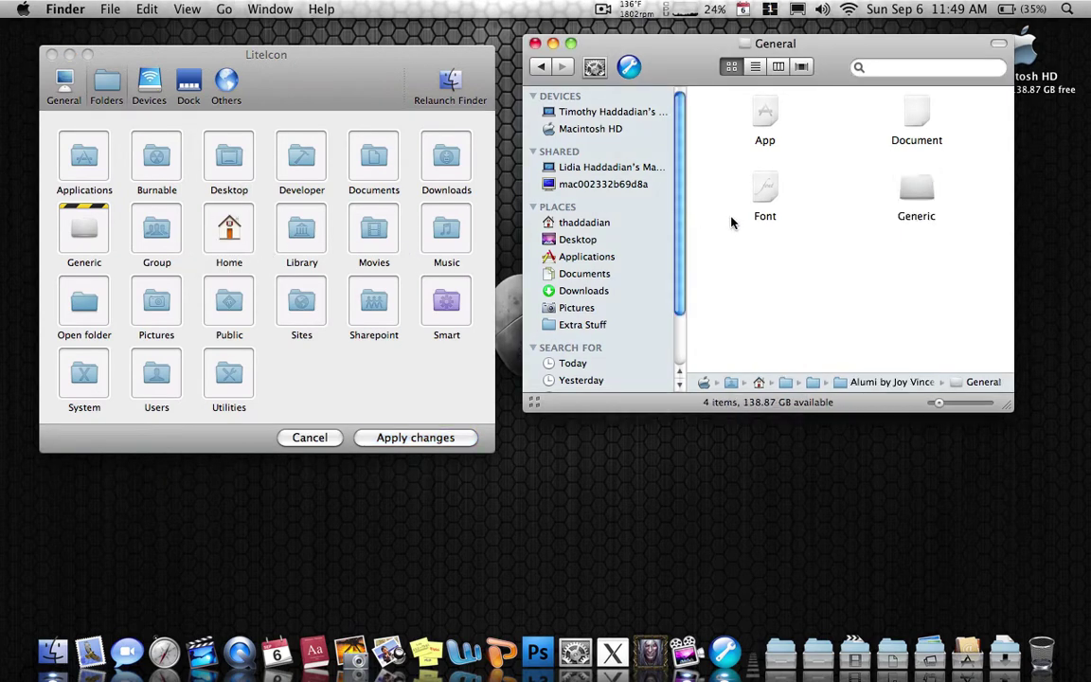
Go back to the Alumi set's Folders subfolder and look over its Documents, Home and Library icons.
left_click(540, 68)
double_click(853, 116)
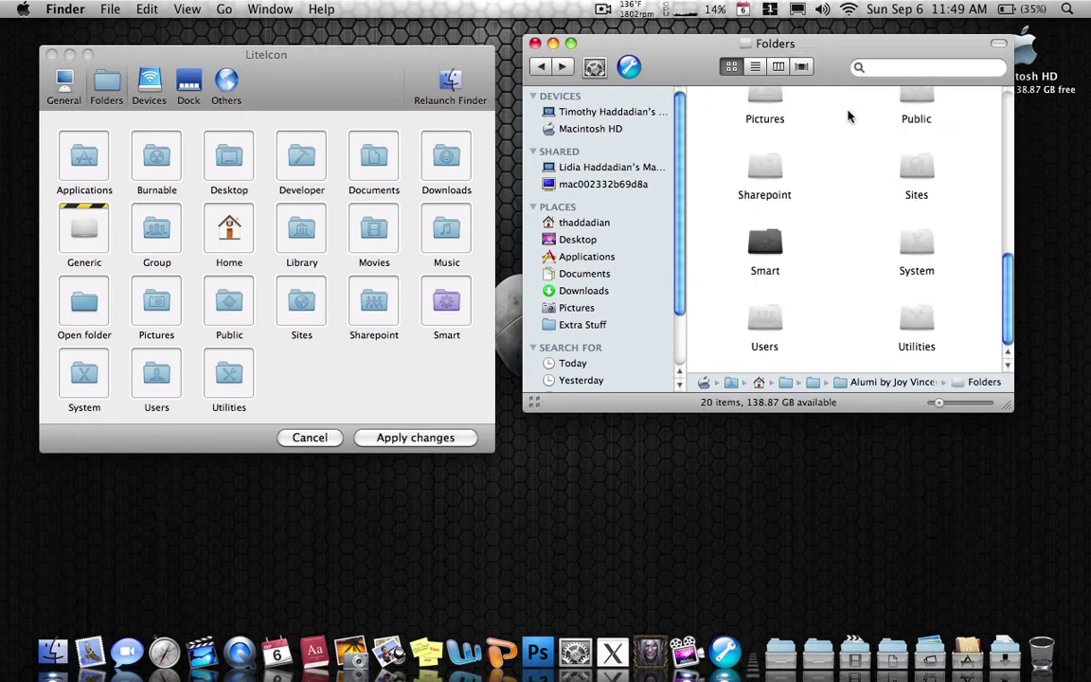
scroll(848, 227, "up", 5)
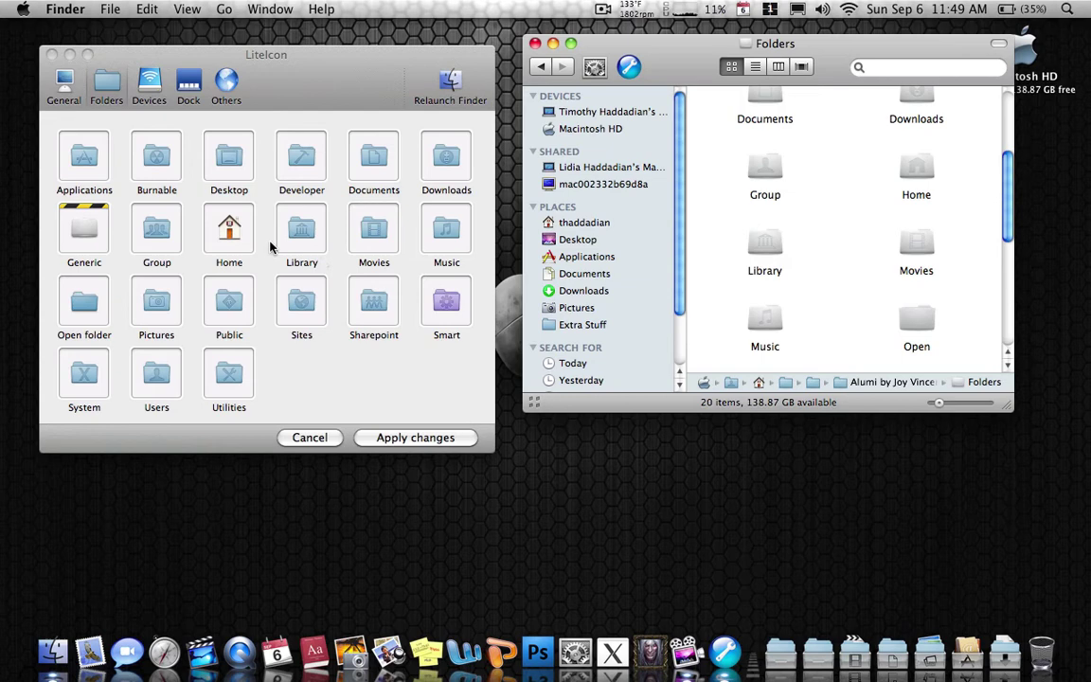
Load the whole icon set into LiteIcon from Alumi.icontainer in the Icons folder.
left_click(221, 78)
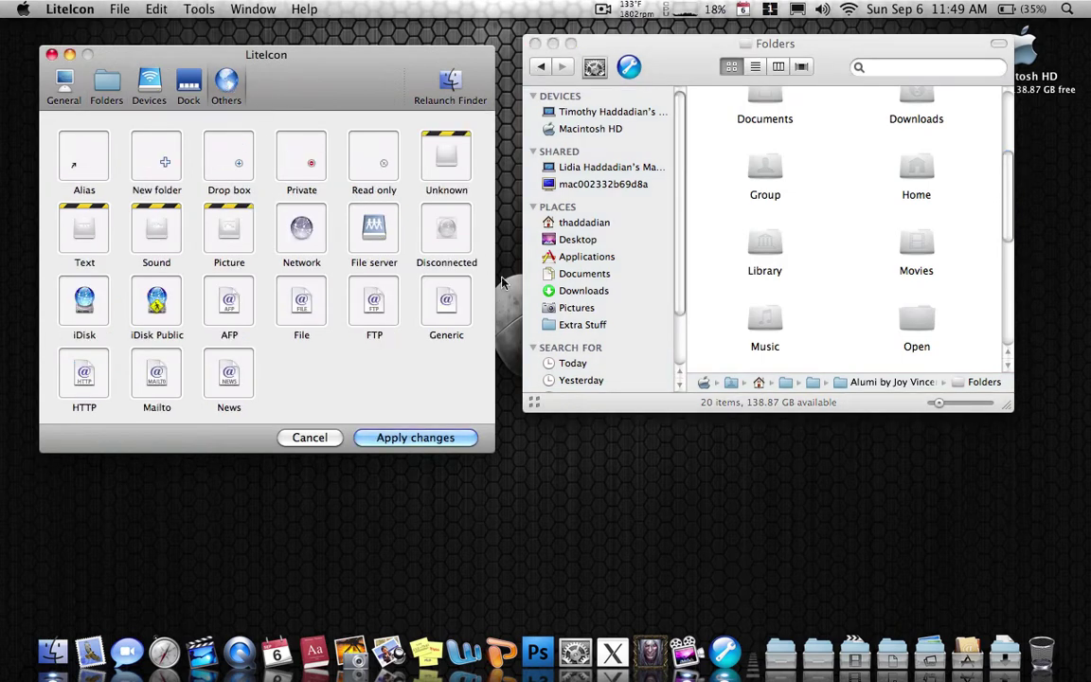
left_click(118, 10)
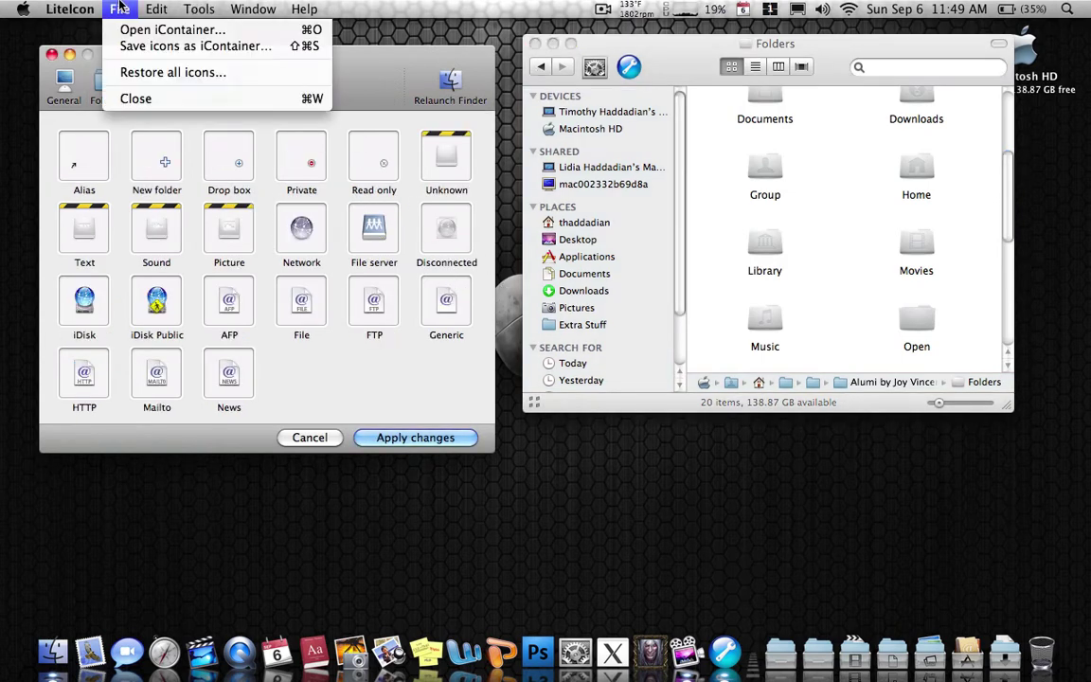
left_click(123, 31)
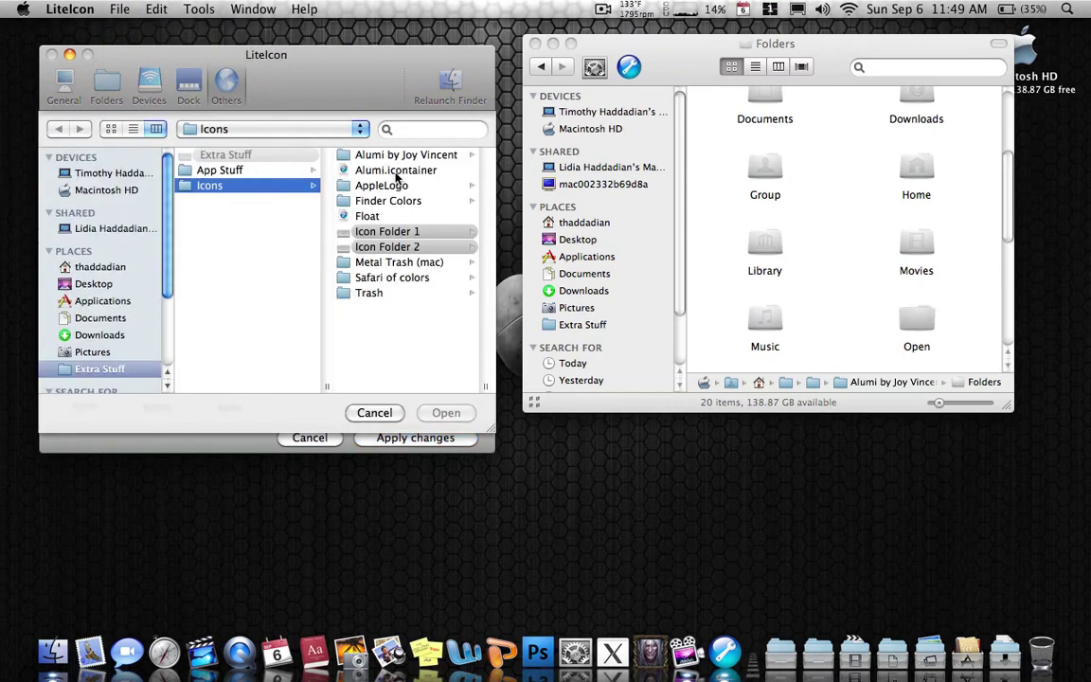
left_click(396, 170)
left_click(446, 413)
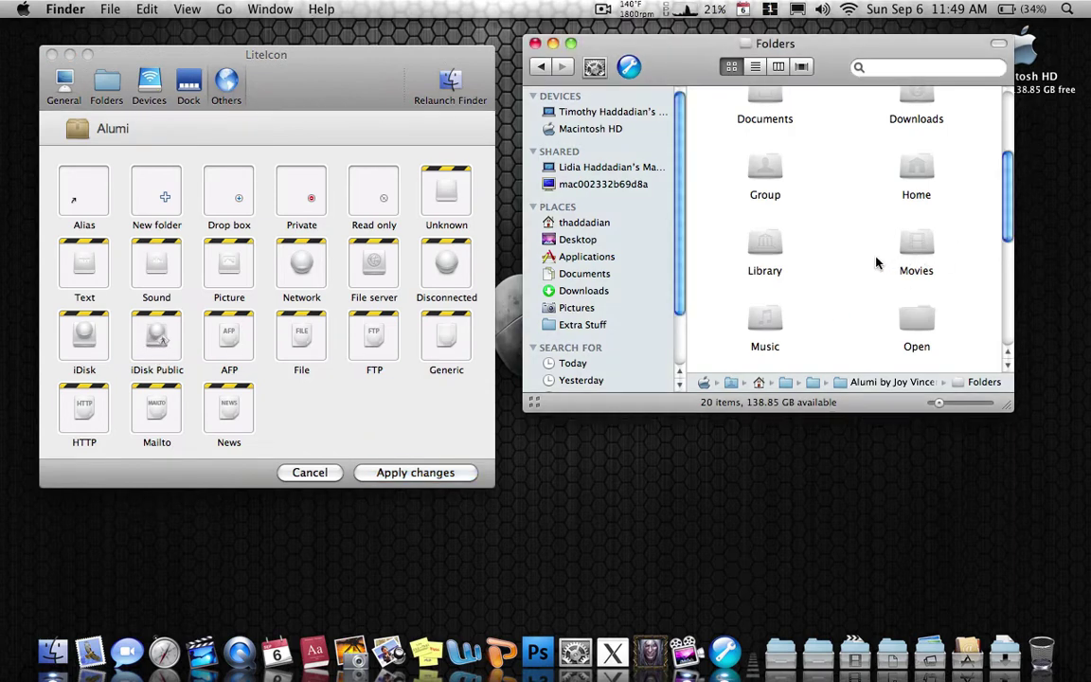
Open the Alumi set's Network subfolder and show the file info of its iDisk icon.
scroll(873, 265, "up", 3)
left_click(539, 67)
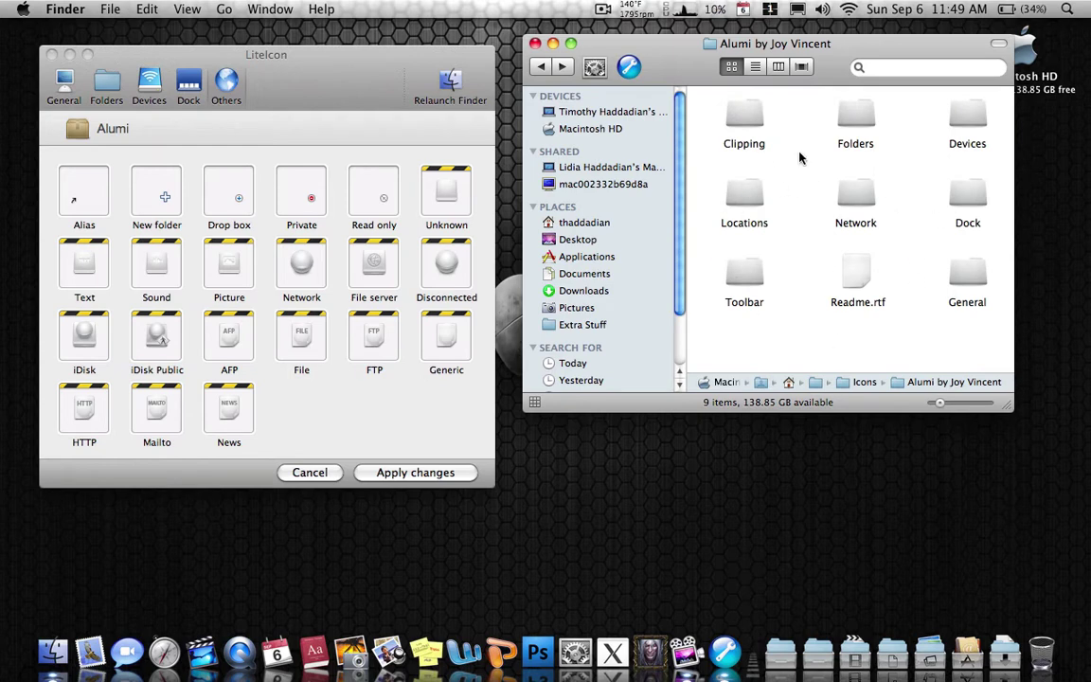
double_click(856, 195)
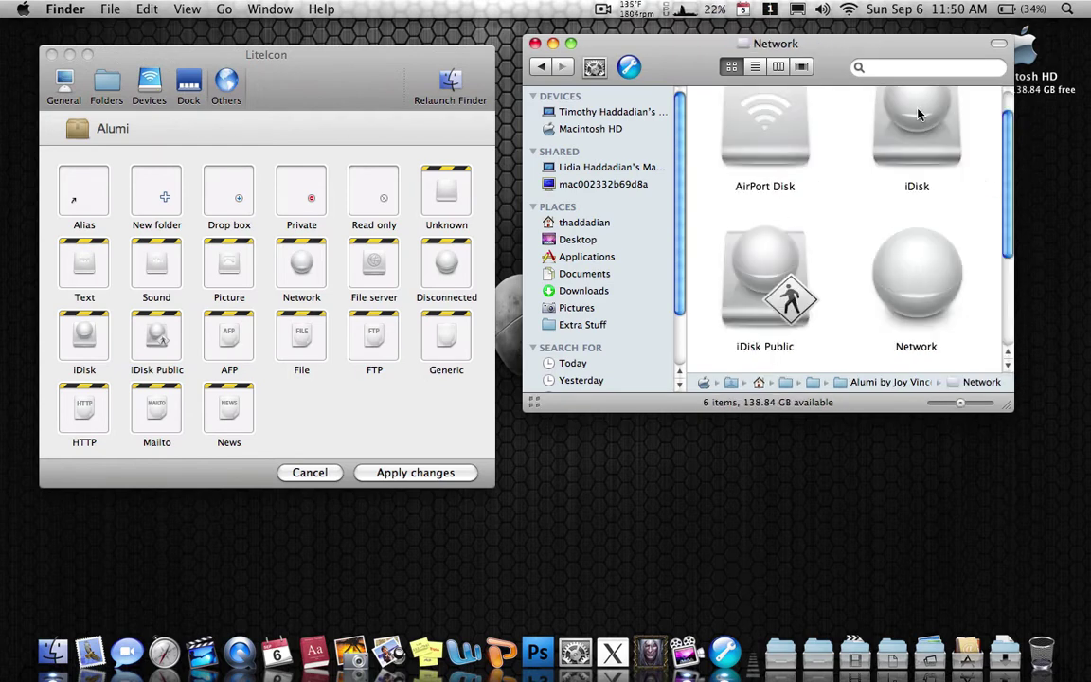
left_click(753, 325)
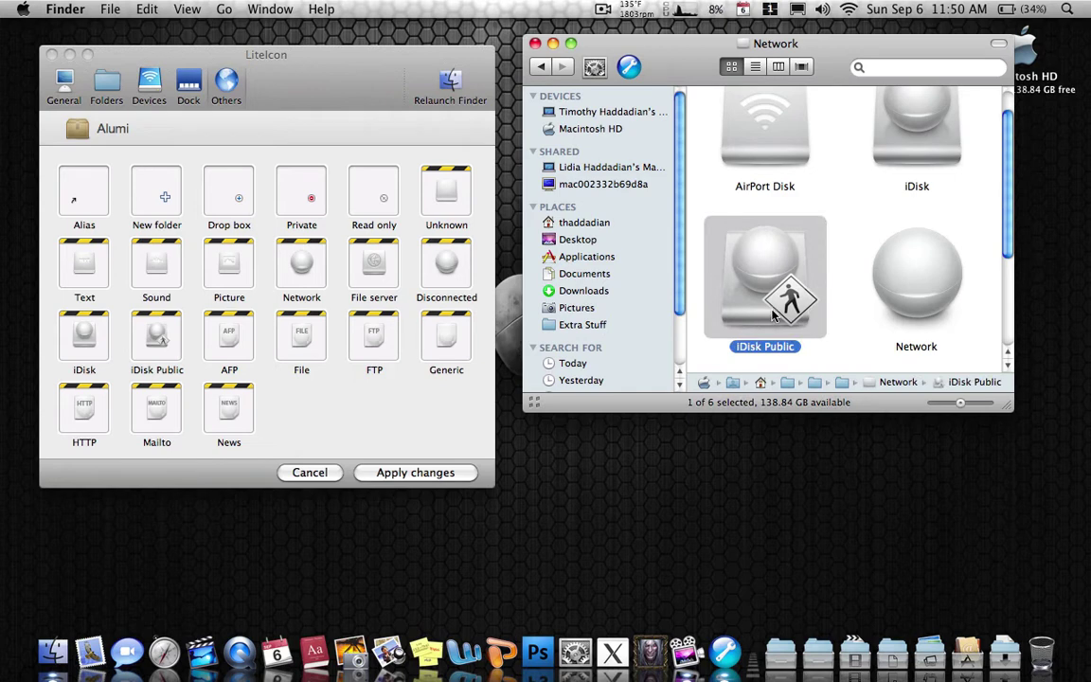
left_click(915, 145)
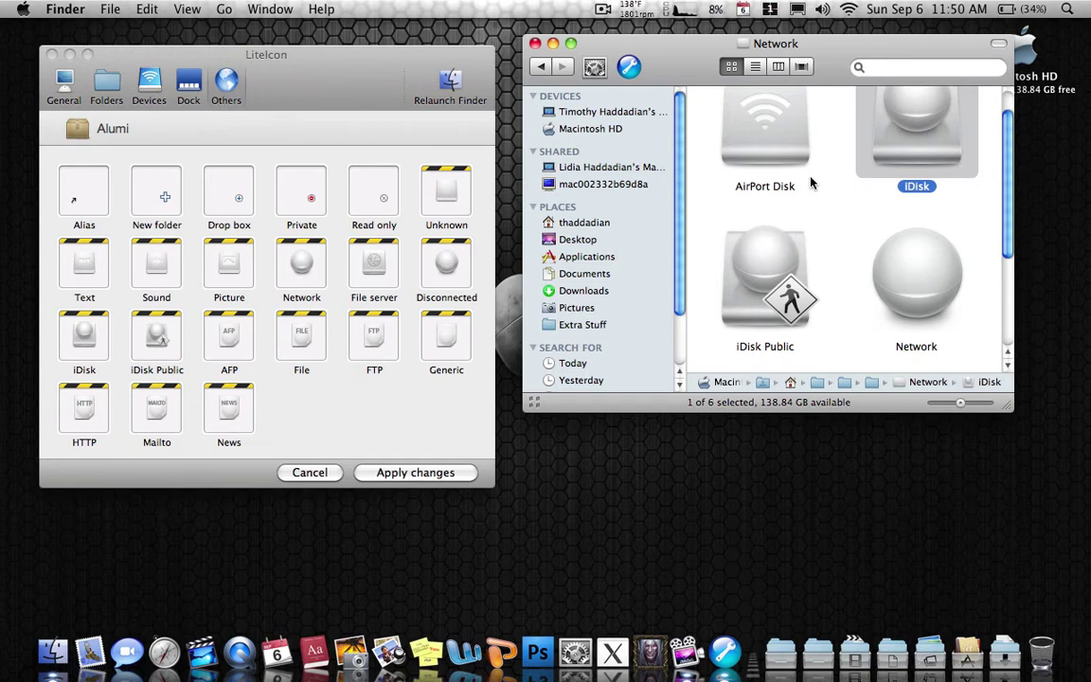
right_click(883, 153)
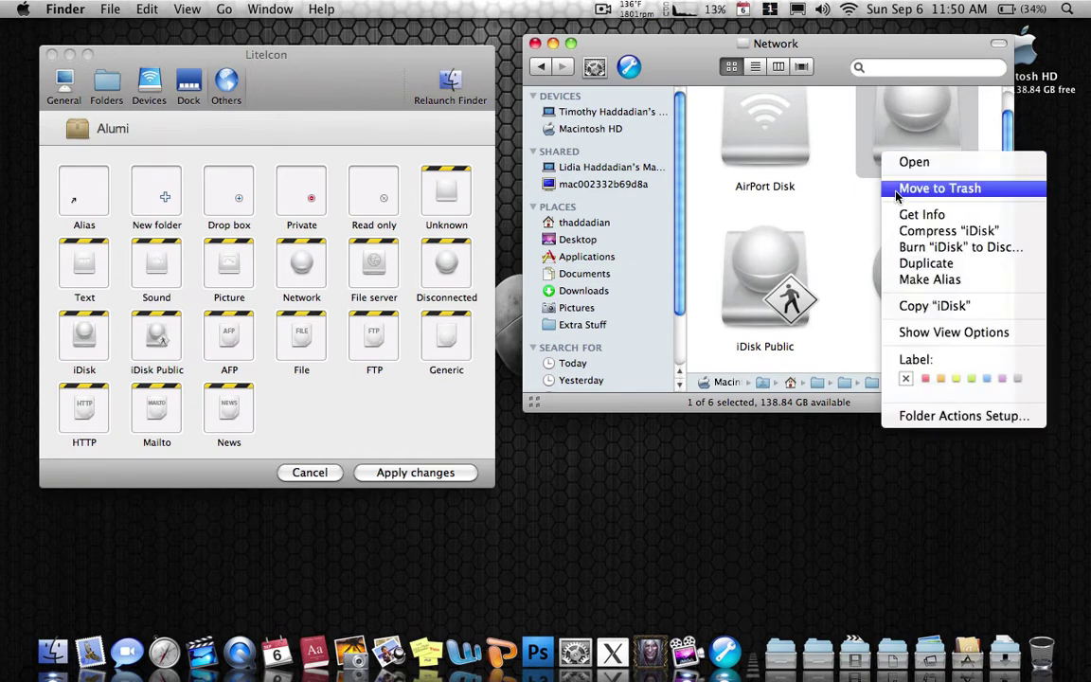
left_click(915, 216)
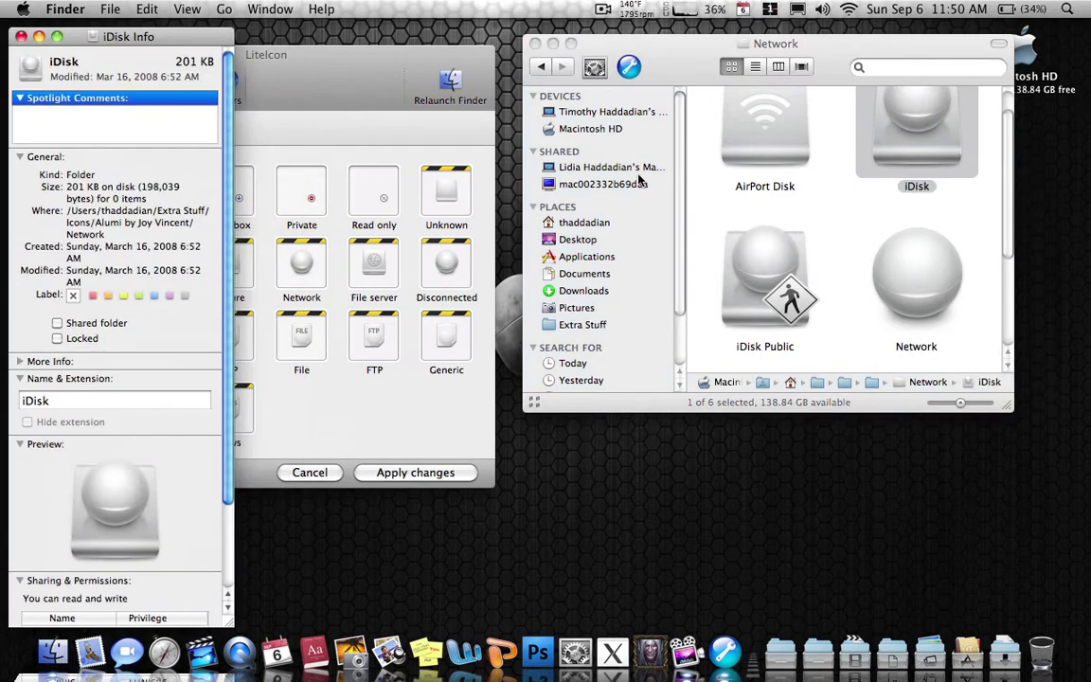
Look over the loaded Alumi icons in LiteIcon's Folders and General categories.
left_click(386, 351)
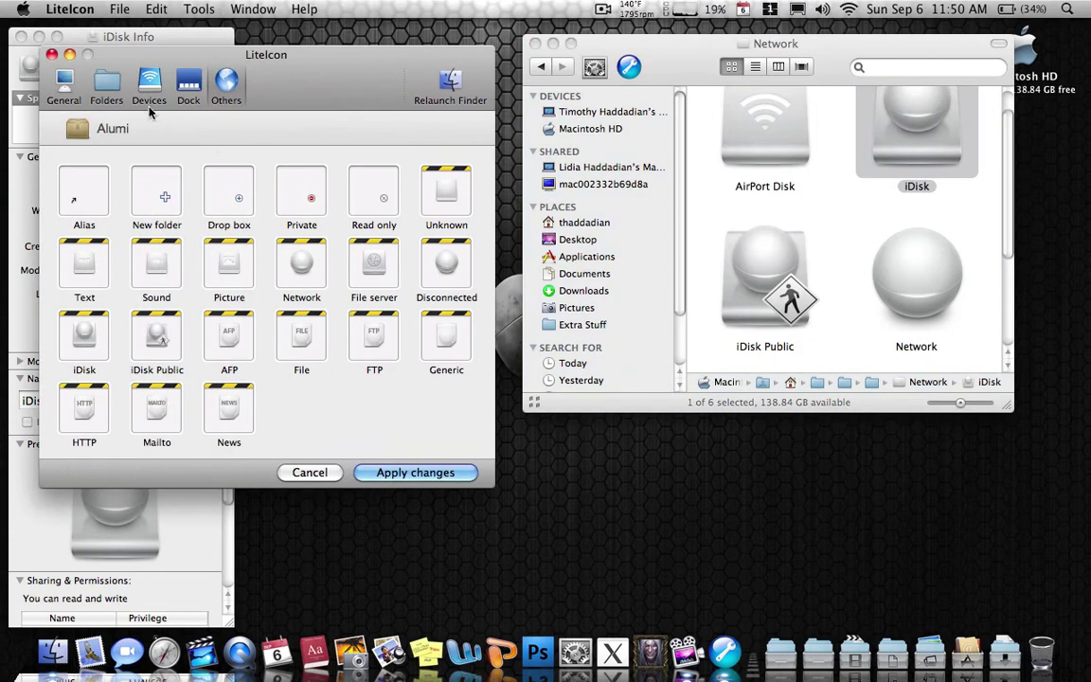
left_click(112, 95)
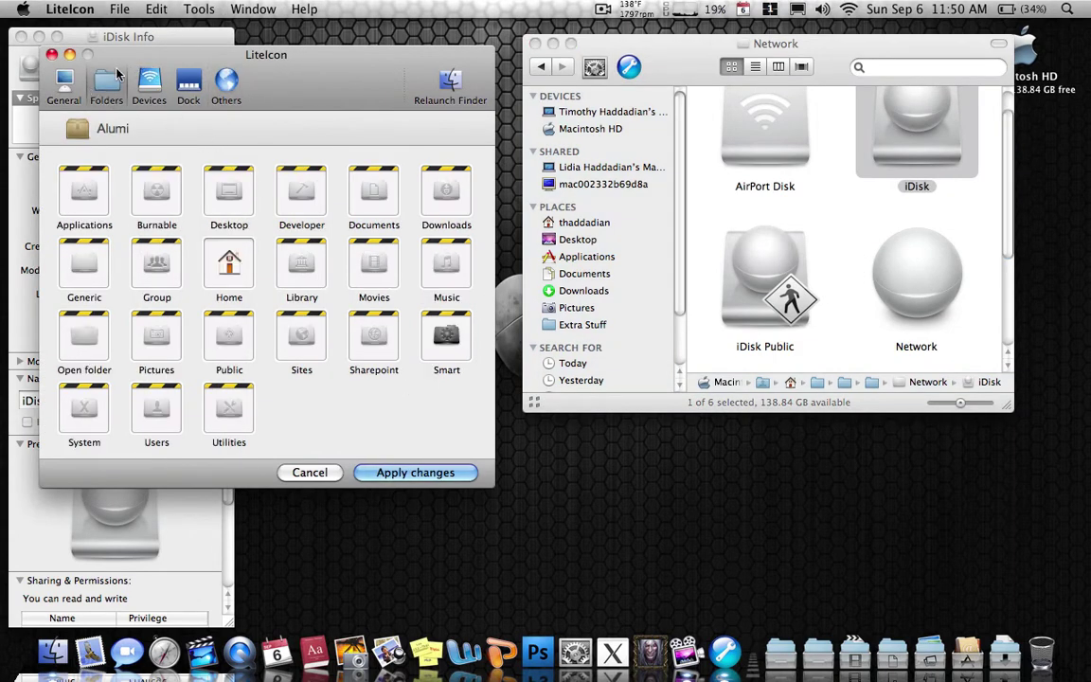
left_click(76, 80)
Move LiteIcon clear of the iDisk Info window and copy the Public icon from its General category to the desktop.
left_click_drag(154, 52, 346, 25)
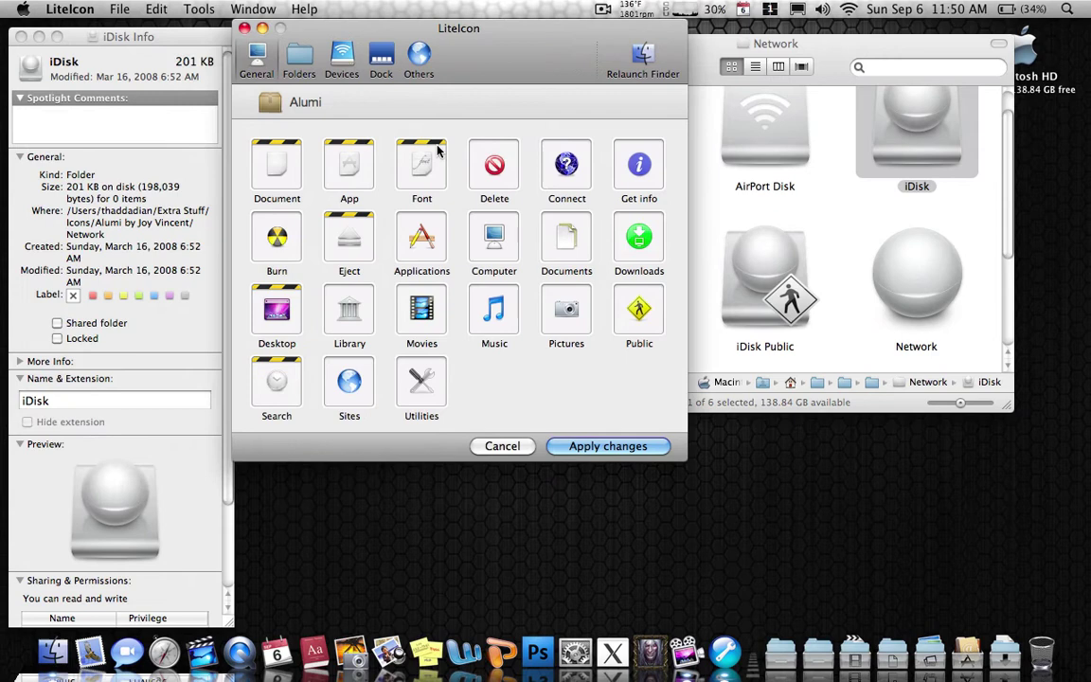
left_click_drag(631, 318, 553, 519)
left_click(519, 529)
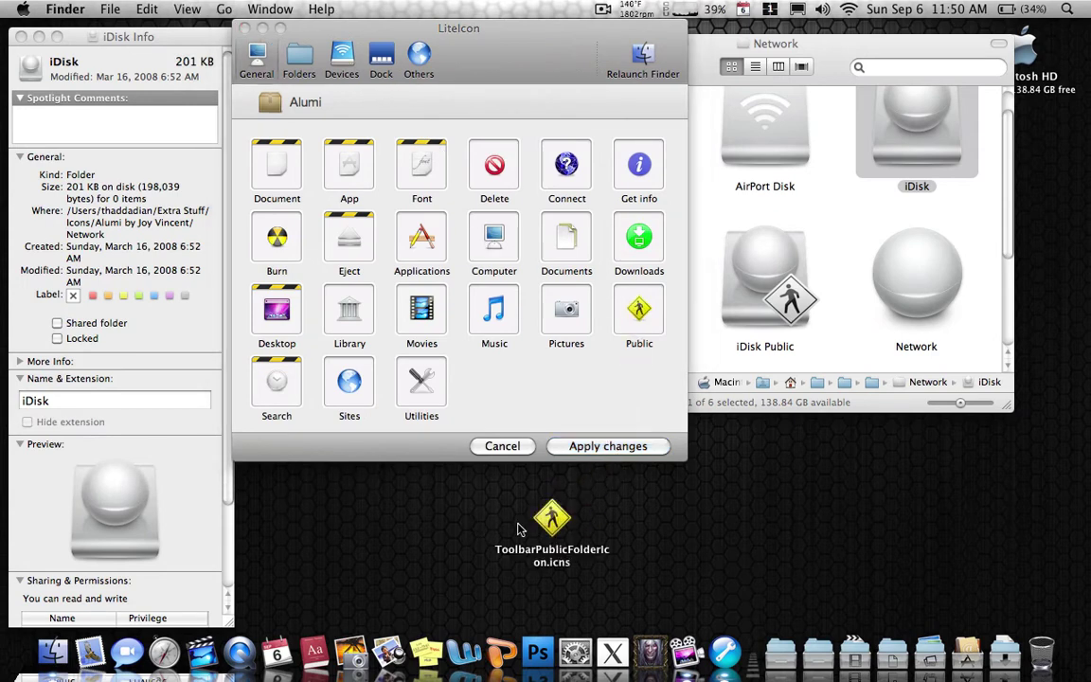
View the file info of ToolbarPublicFolderIcon.icns on the desktop and close its info window.
left_click(544, 520)
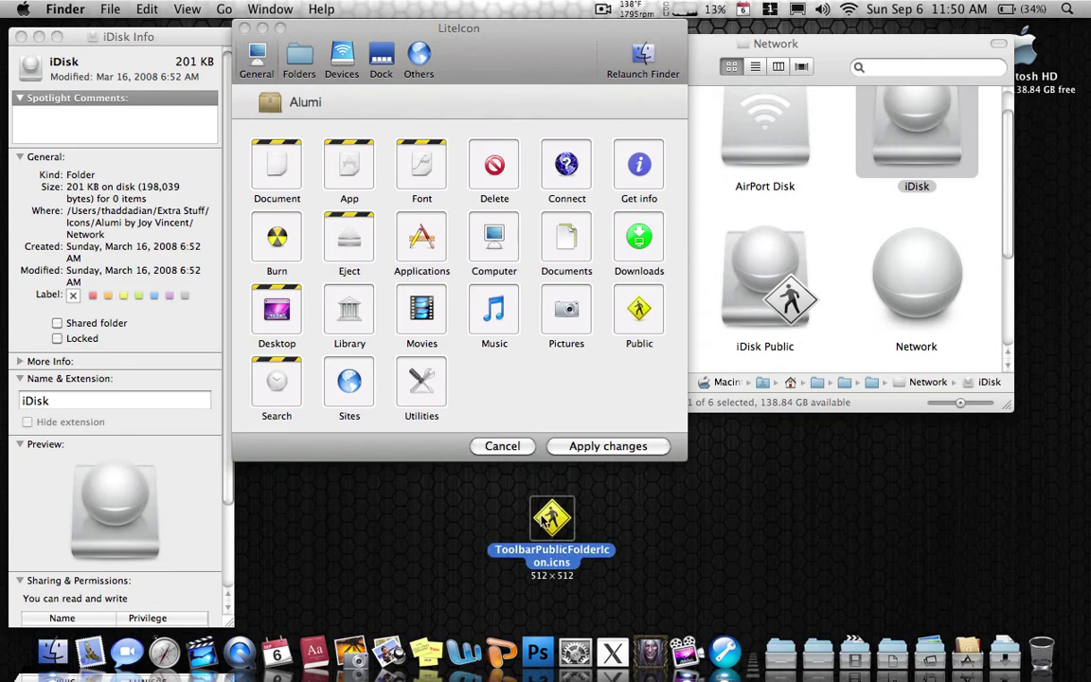
right_click(544, 520)
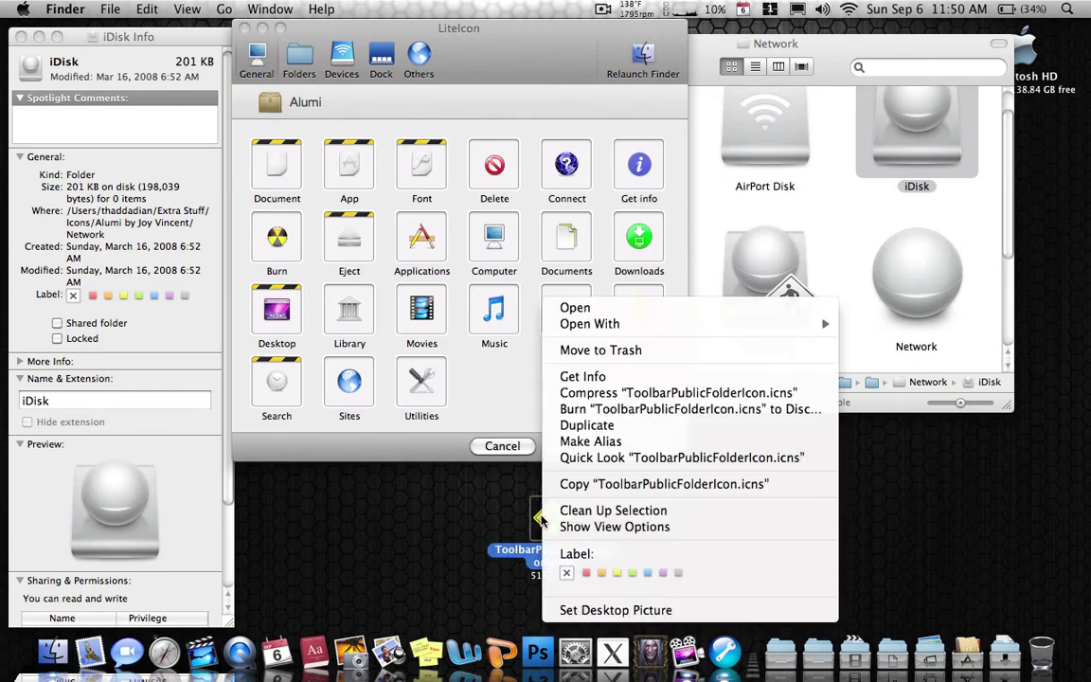
left_click(616, 378)
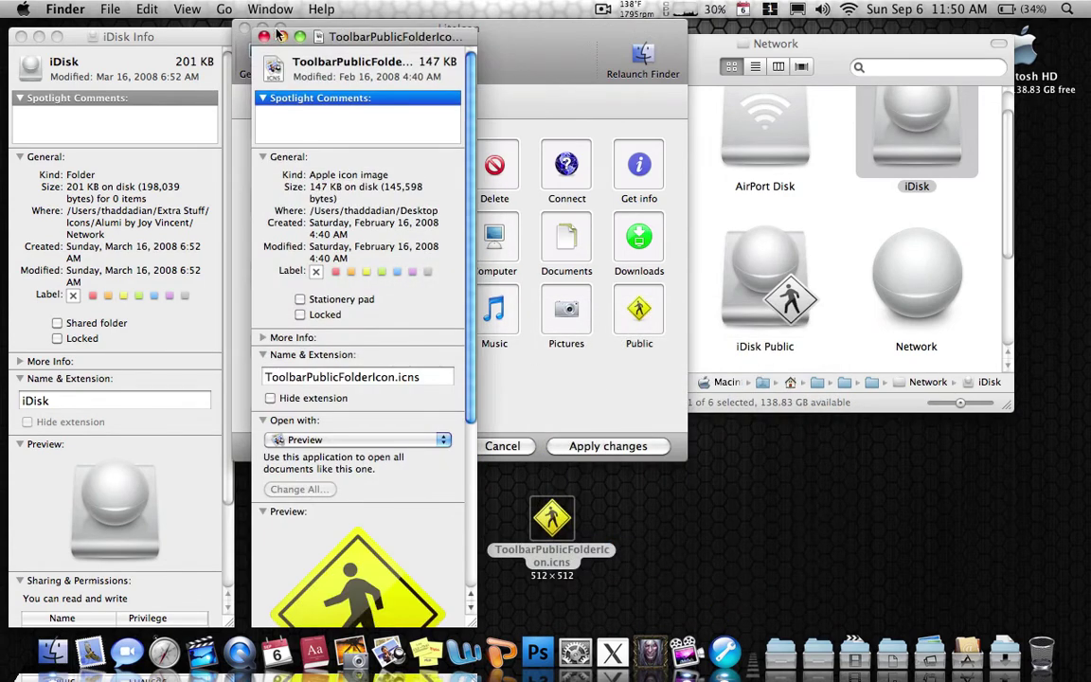
left_click_drag(325, 42, 323, 34)
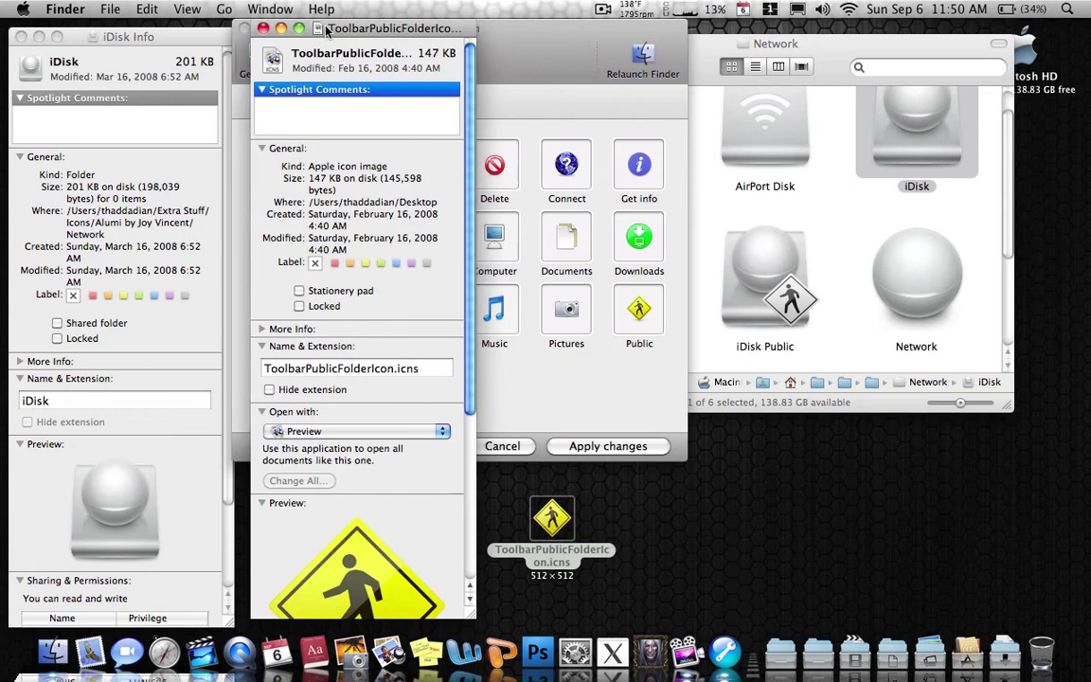
left_click(262, 28)
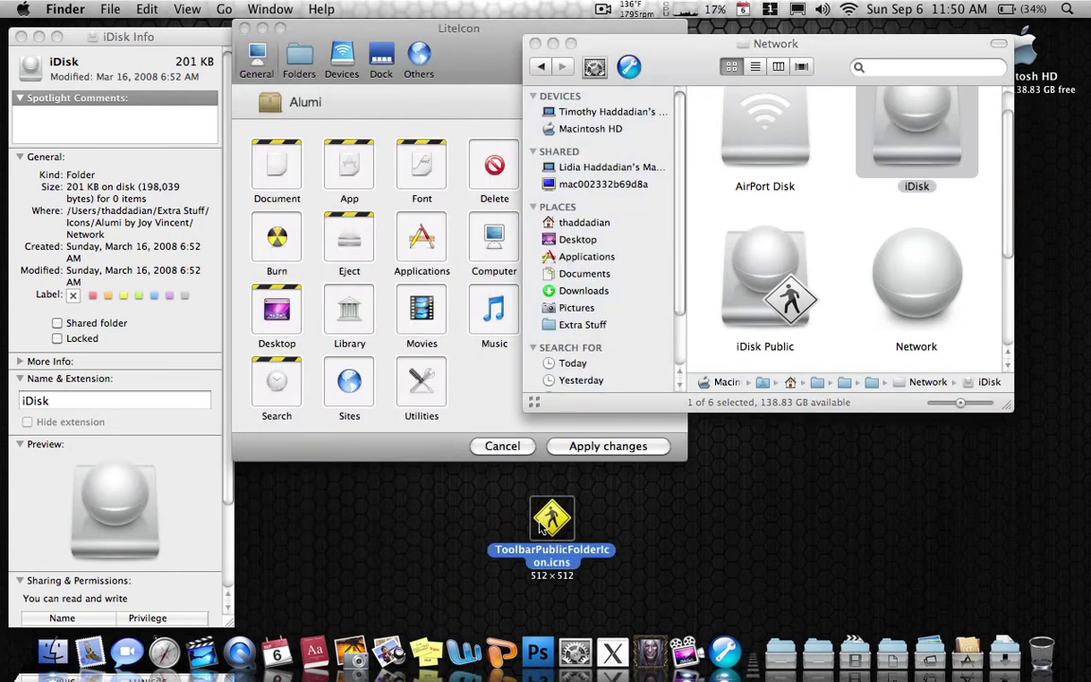
Open ToolbarPublicFolderIcon.icns in Preview with the sidebar hidden, and copy a rectangular selection around the large pedestrian sign.
double_click(551, 521)
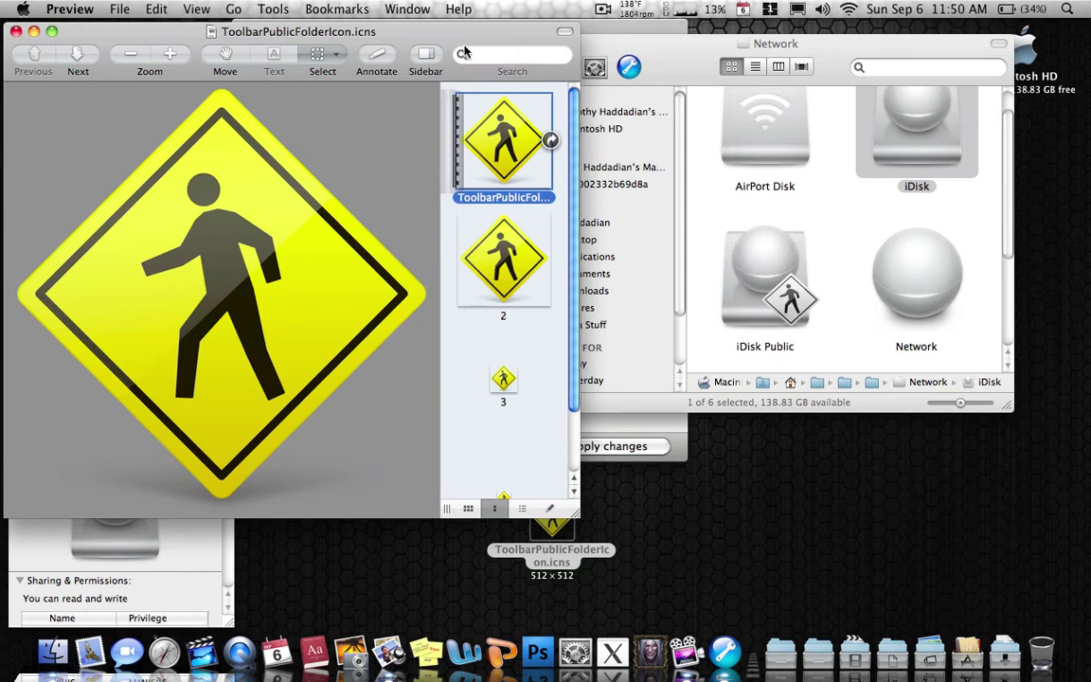
left_click(427, 57)
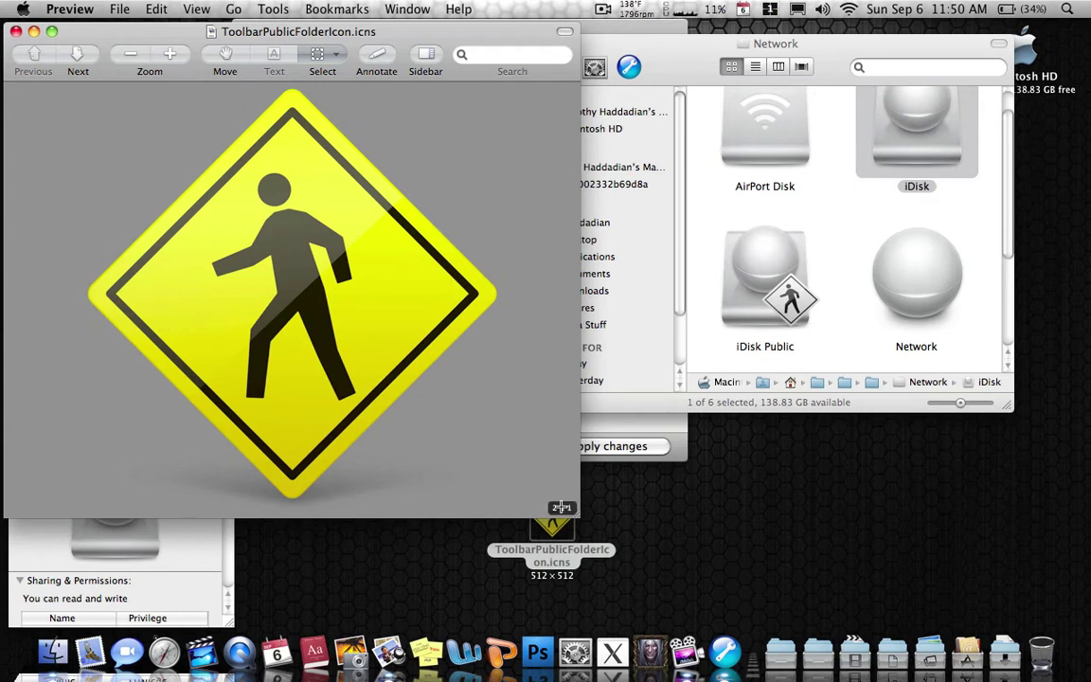
left_click_drag(561, 508, 73, 76)
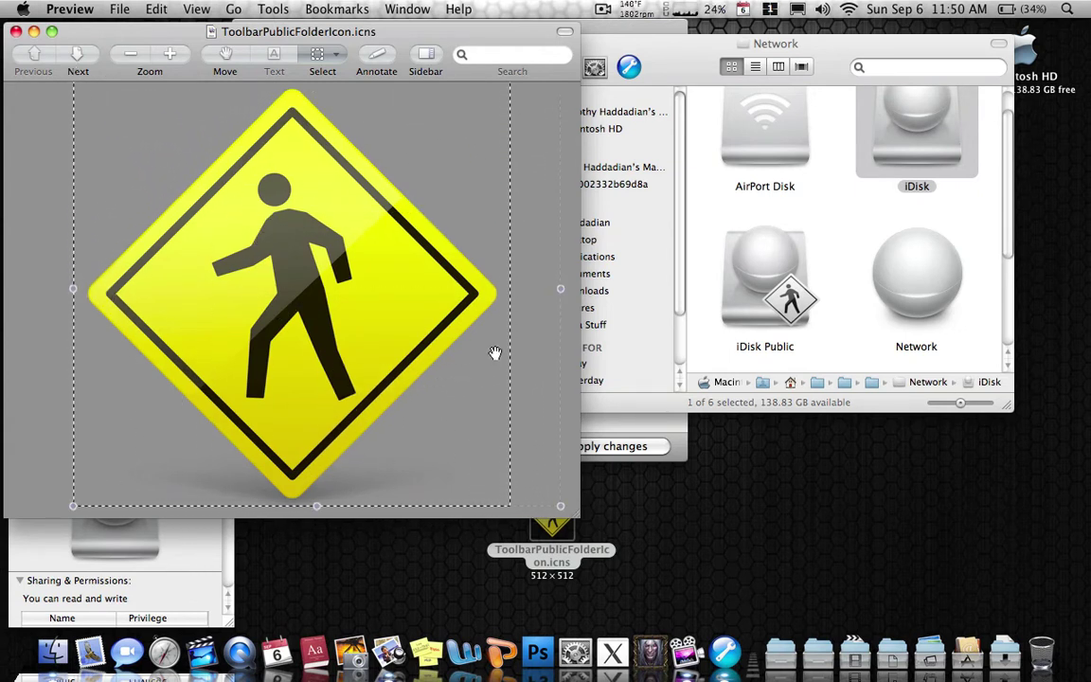
left_click(156, 10)
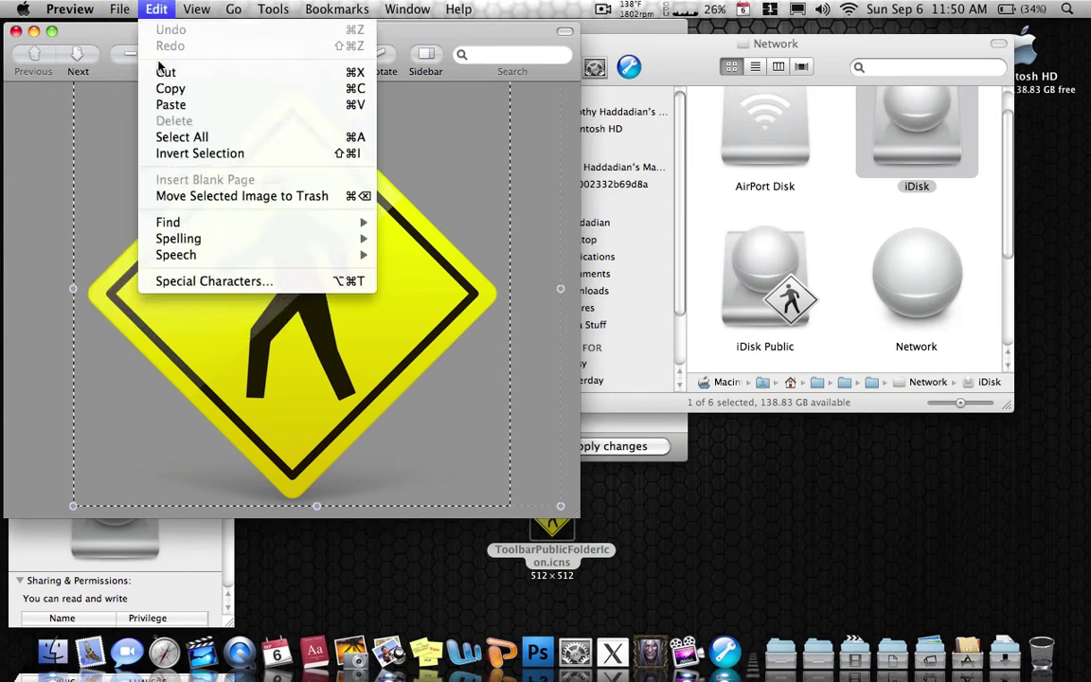
left_click(171, 88)
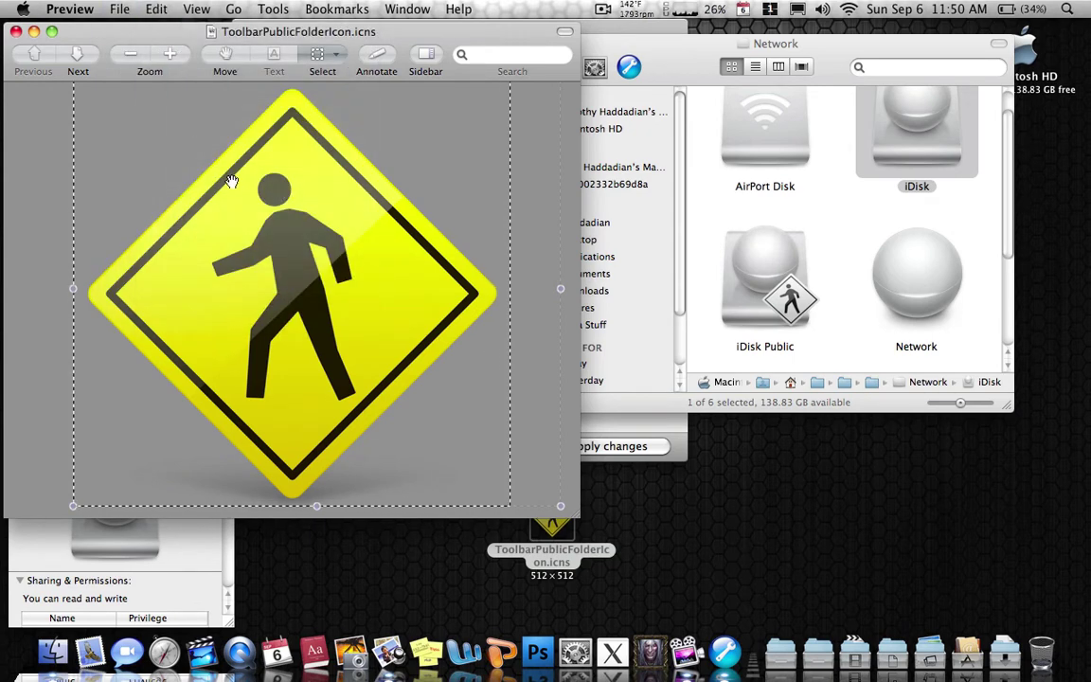
left_click(269, 10)
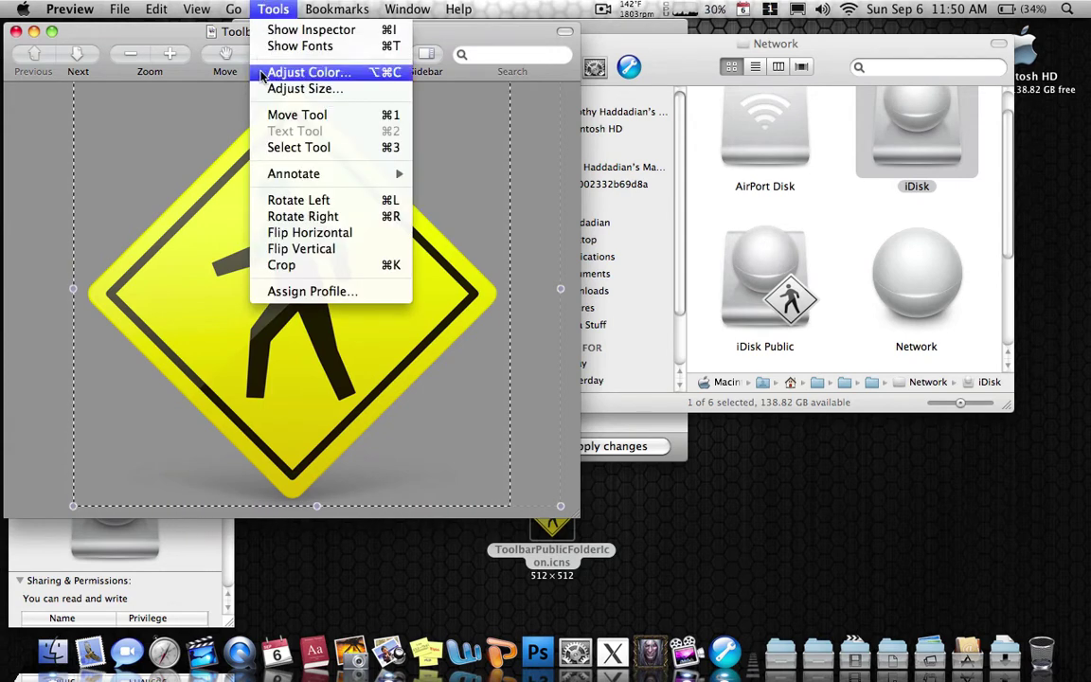
left_click(219, 169)
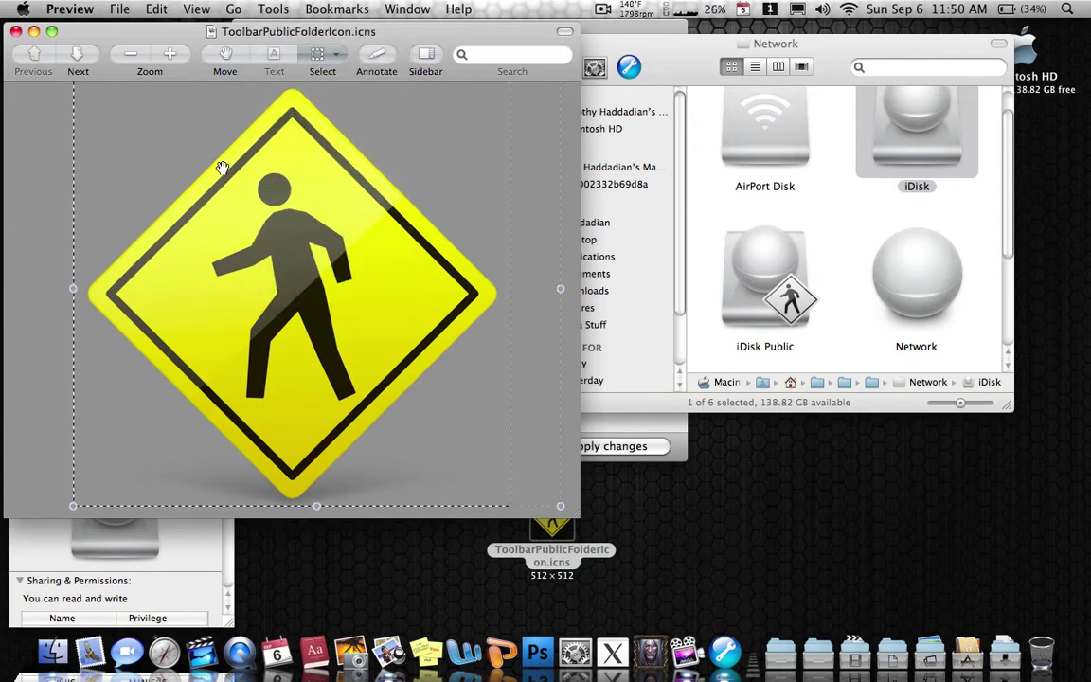
Close ToolbarPublicFolderIcon.icns and create a new Preview image from the copied pedestrian sign.
key("super+w")
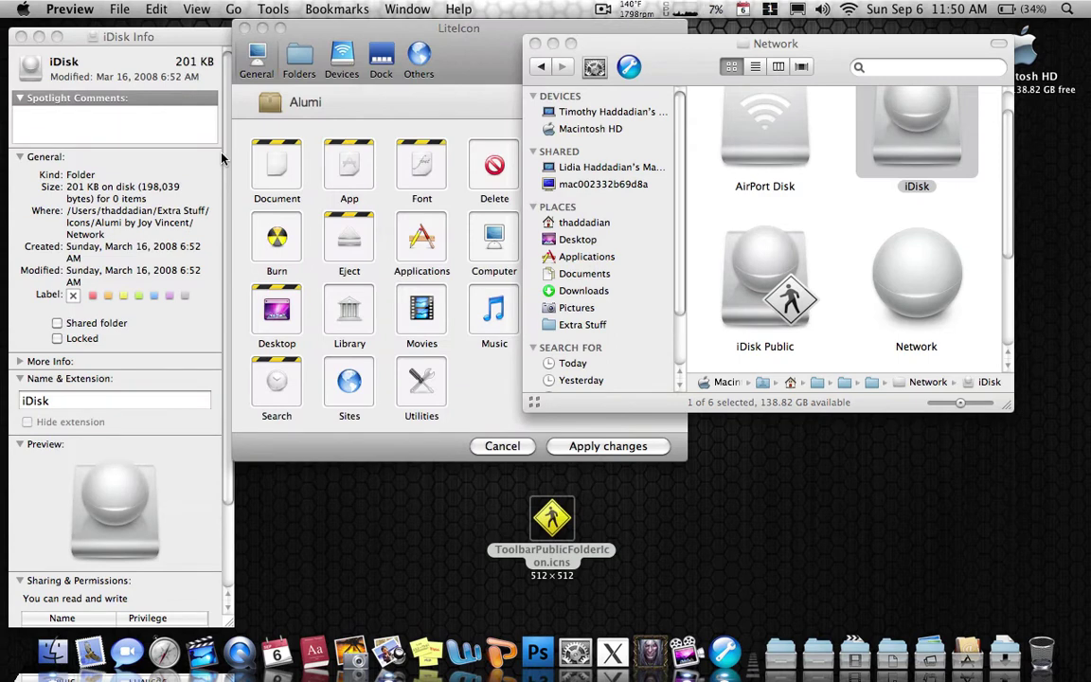
left_click(133, 8)
left_click(125, 29)
Turn the yellow pedestrian sign greyscale by lowering its saturation to the minimum in Adjust Color, and close the adjustments.
left_click(288, 7)
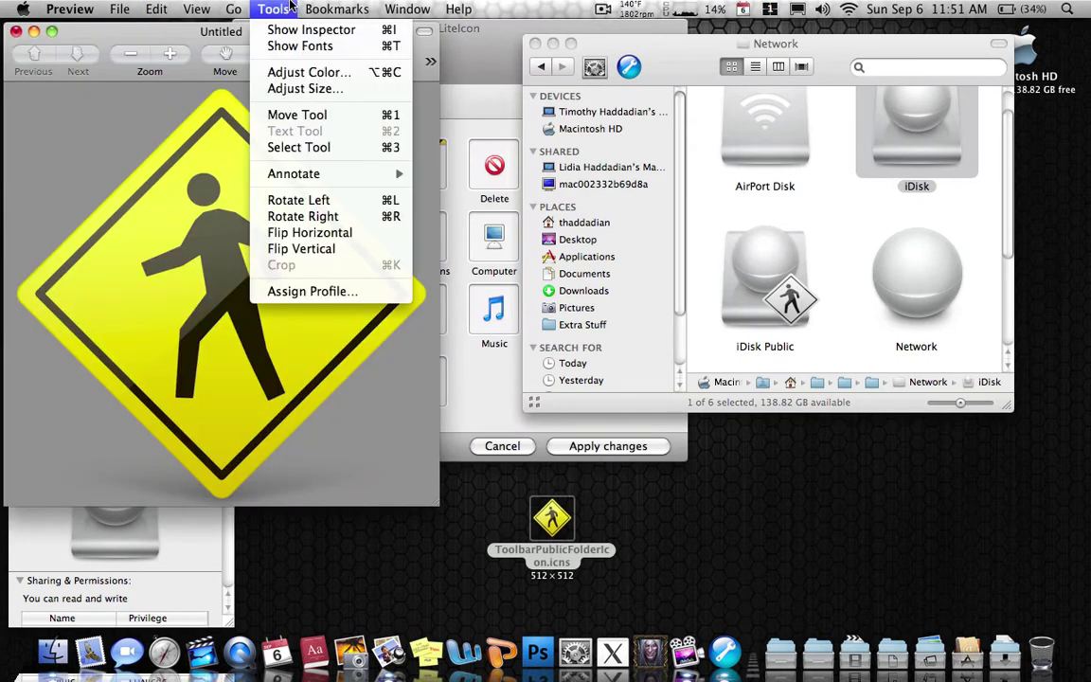
left_click(304, 73)
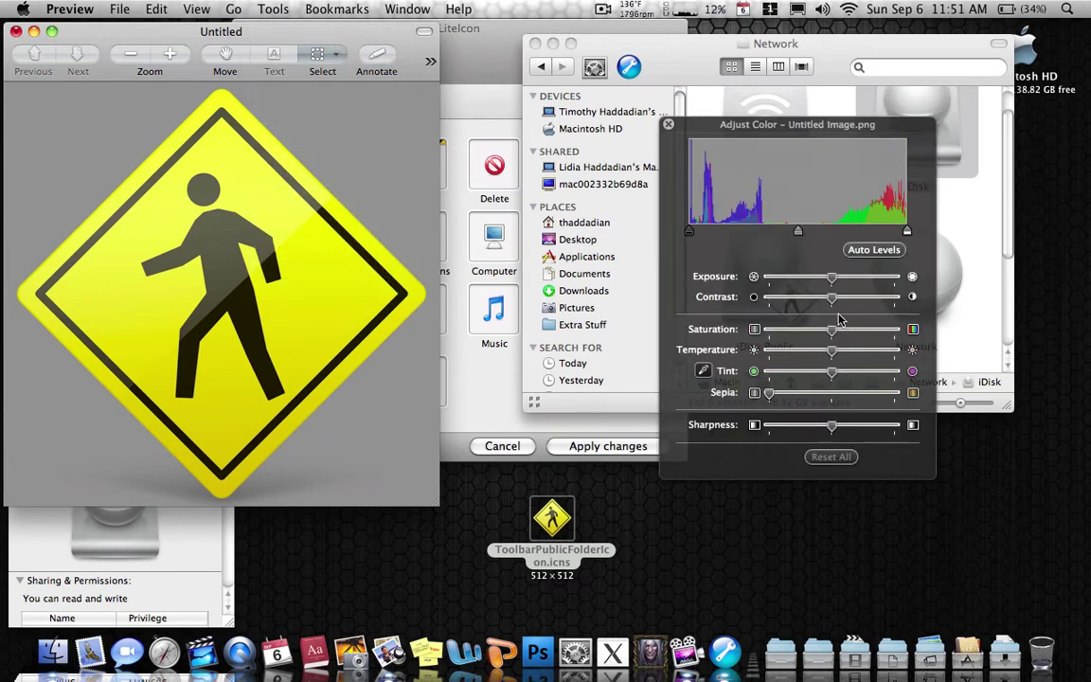
left_click_drag(834, 334, 739, 345)
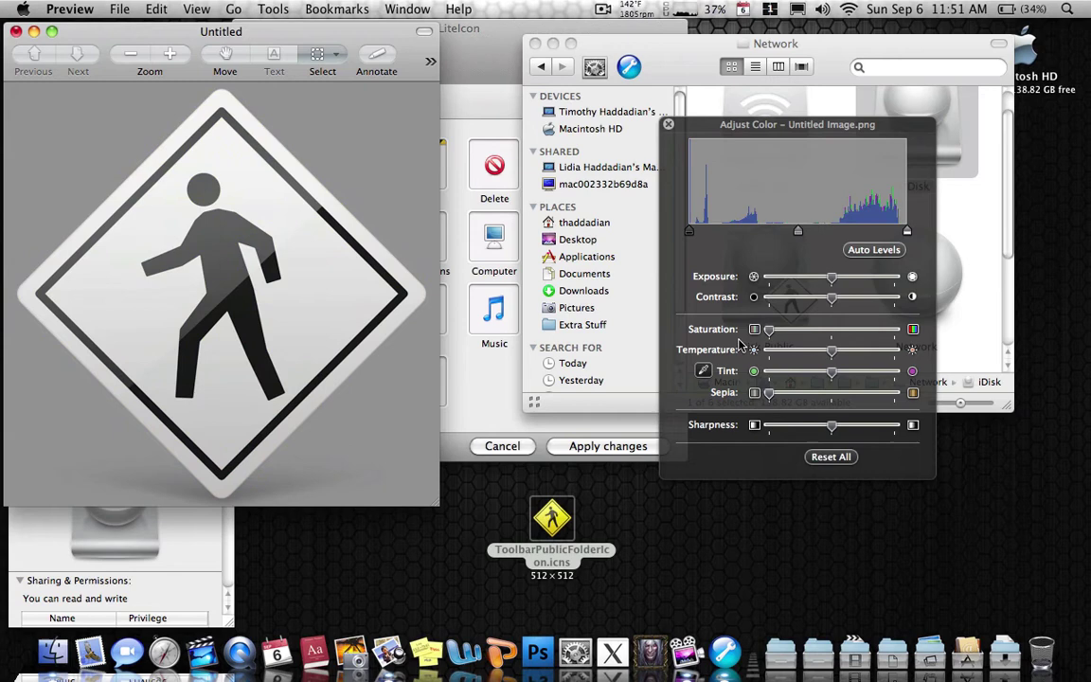
left_click(668, 125)
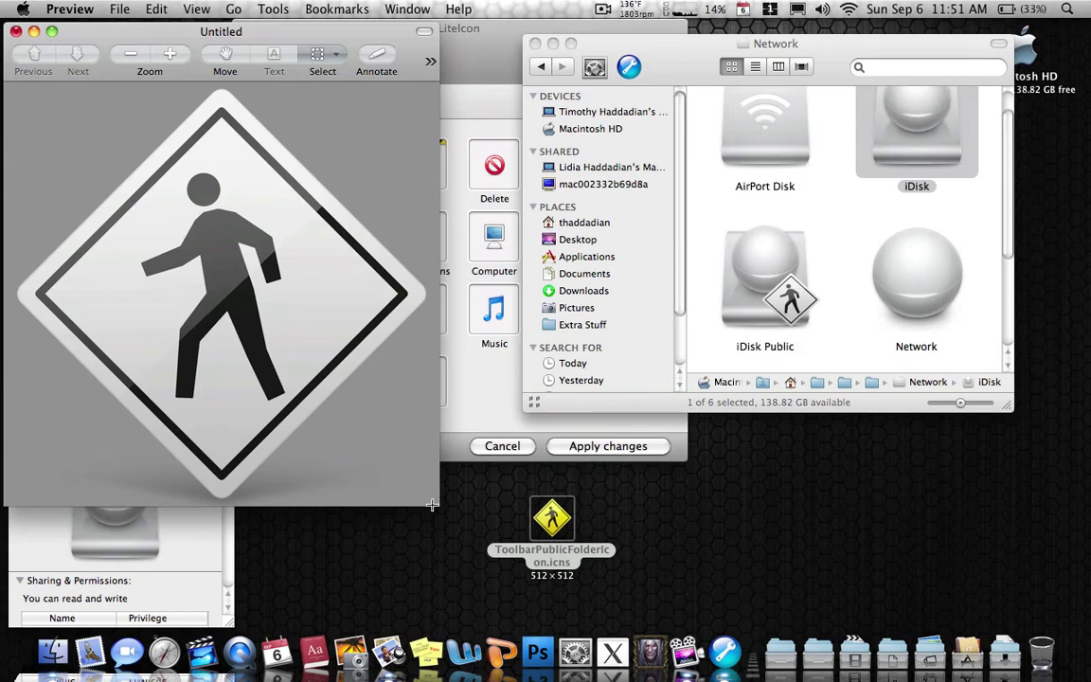
Enlarge the sign image's window and make a rectangular selection around the whole grey pedestrian sign.
left_click_drag(432, 505, 554, 588)
left_click_drag(497, 547, 44, 200)
left_click_drag(60, 129, 564, 583)
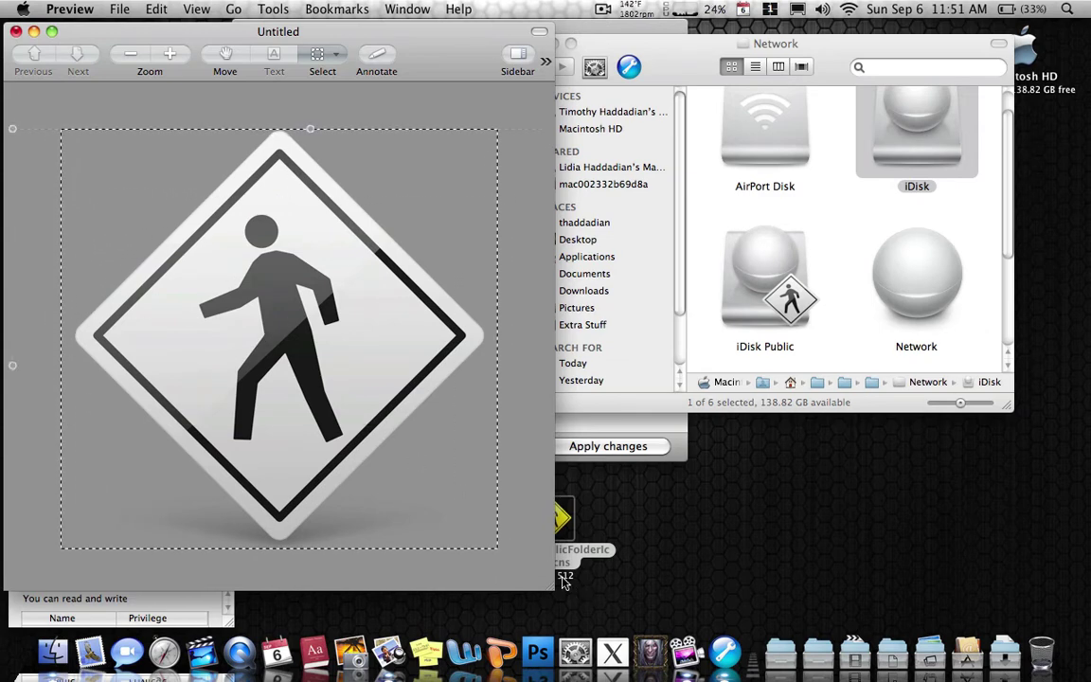
Move the sign window clear of the iDisk Info window, copy the iDisk icon from it and close the info window.
left_click(156, 600)
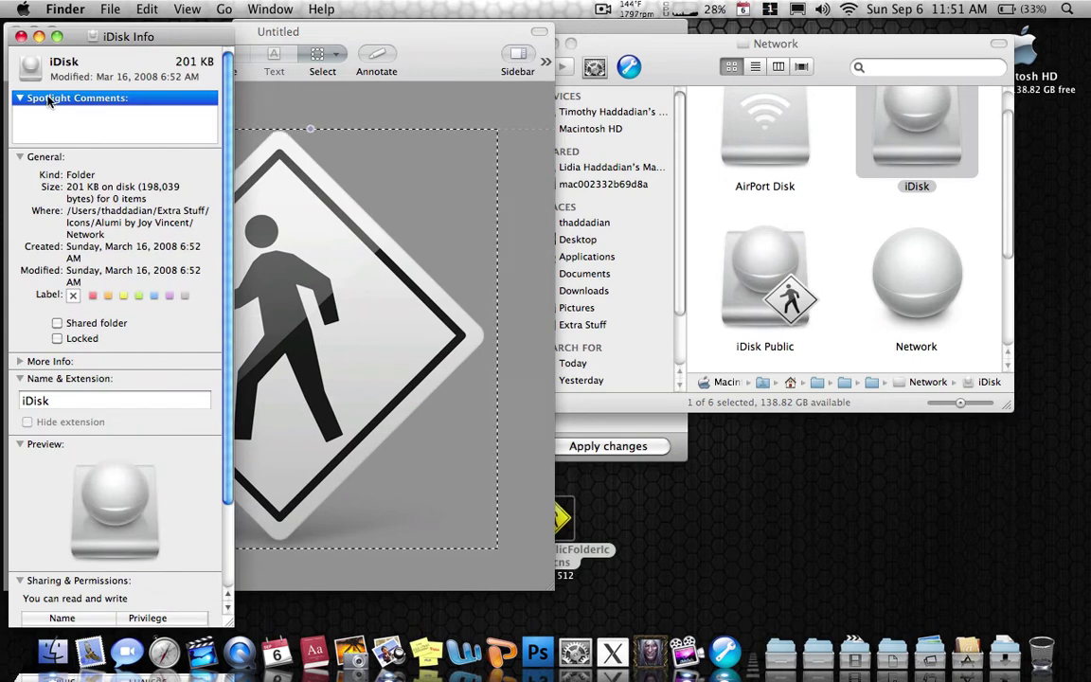
left_click(341, 115)
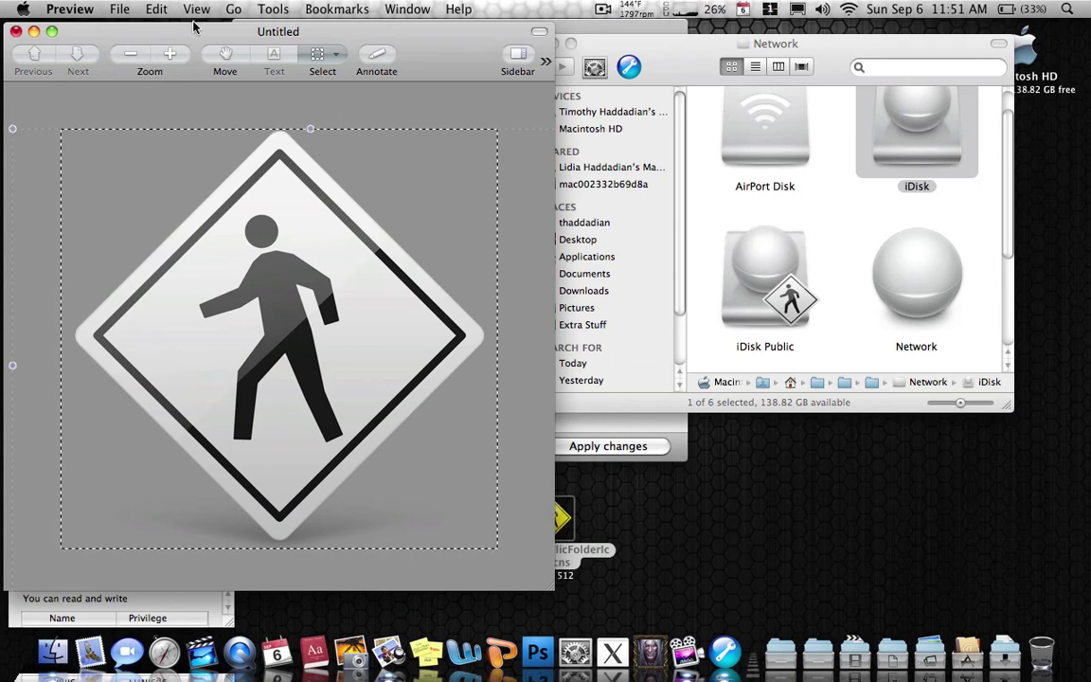
left_click_drag(195, 28, 327, 41)
left_click(33, 76)
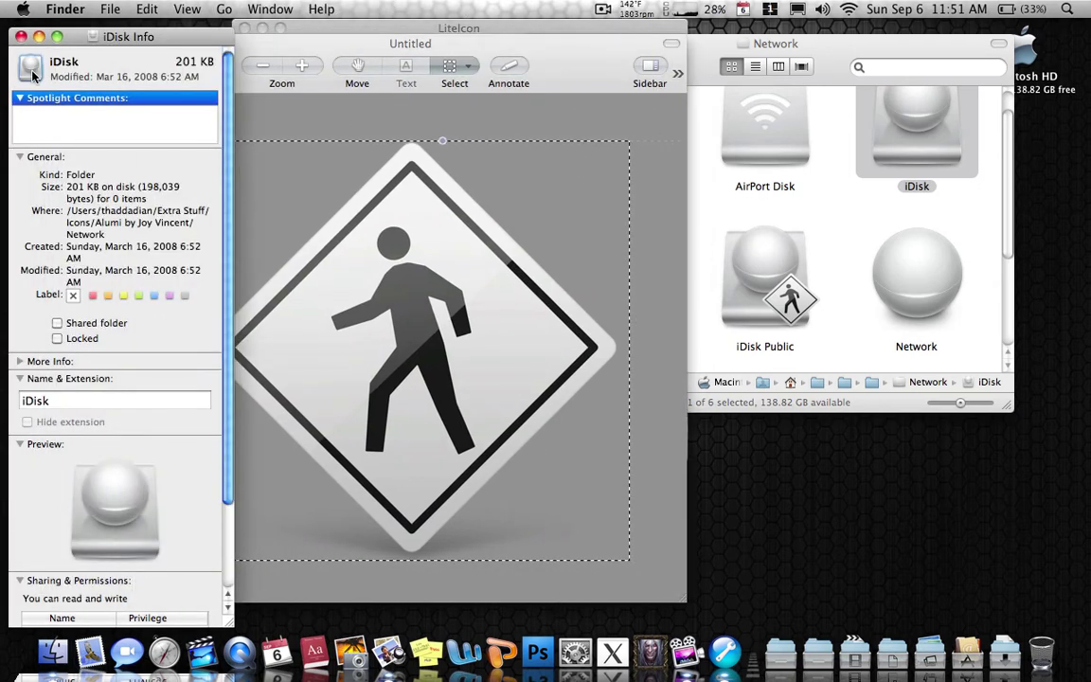
key("super+w")
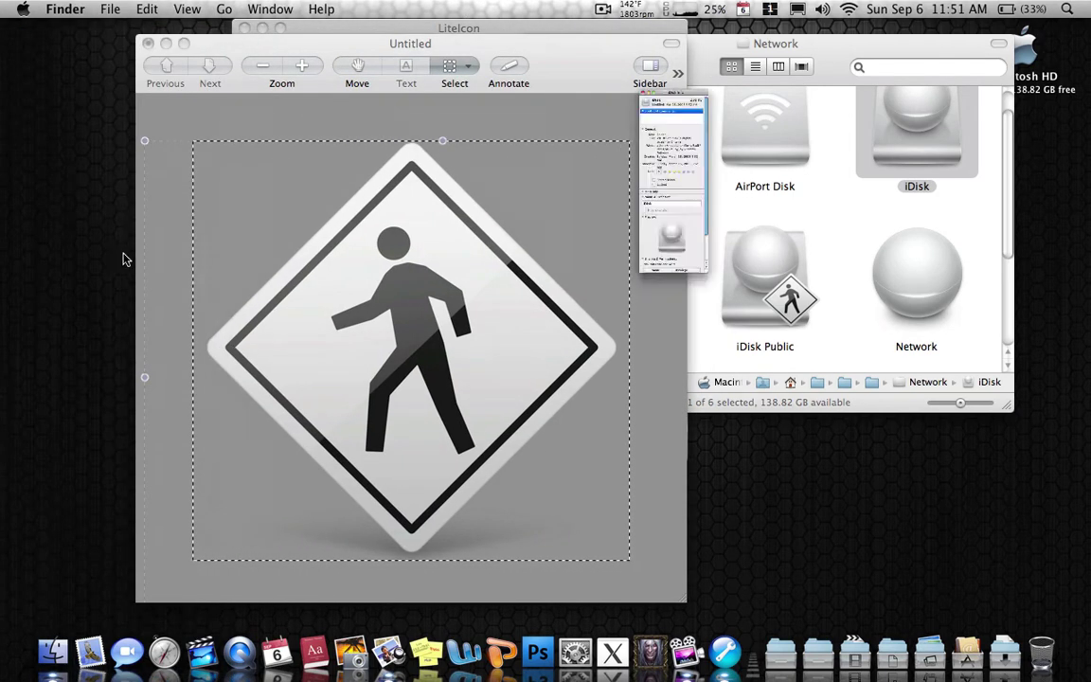
Create a new Preview image from the copied iDisk icon and place its window beside the sign image.
left_click_drag(248, 40, 119, 36)
left_click(119, 9)
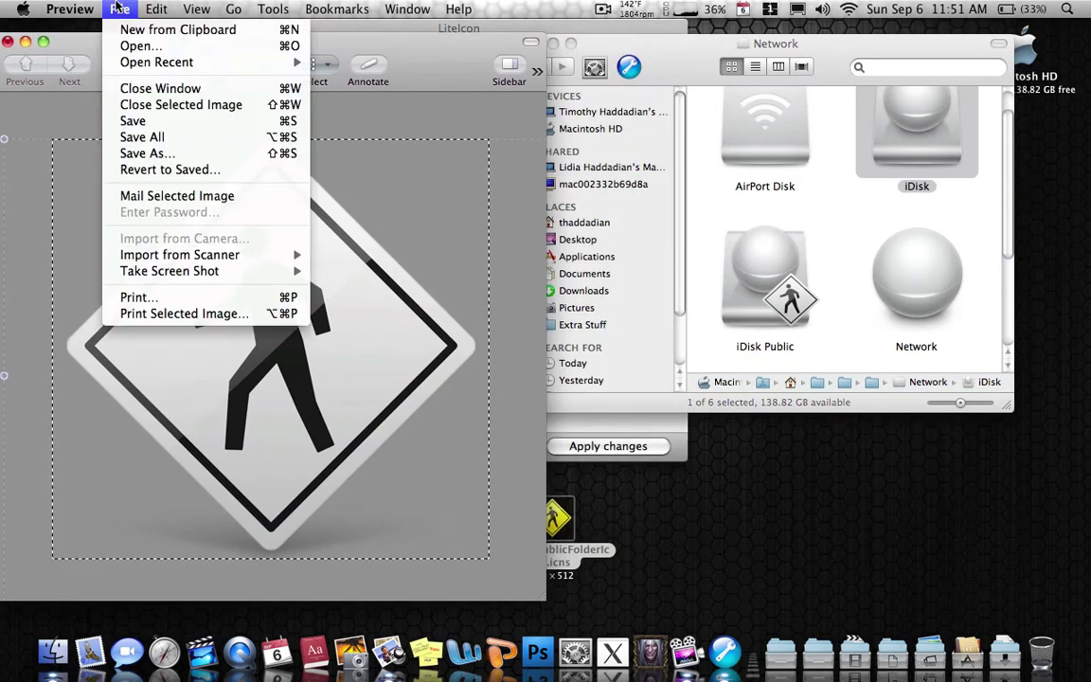
left_click(178, 30)
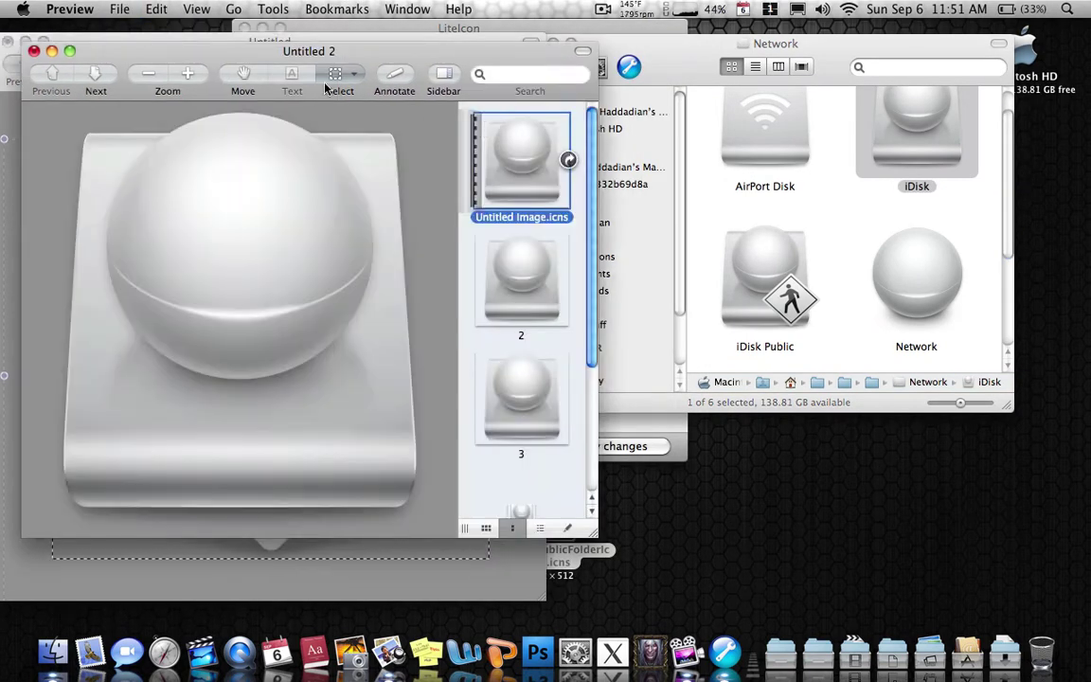
left_click_drag(374, 61, 823, 65)
Copy the selected grey pedestrian sign and hide the sidebar of the iDisk icon image.
left_click(249, 339)
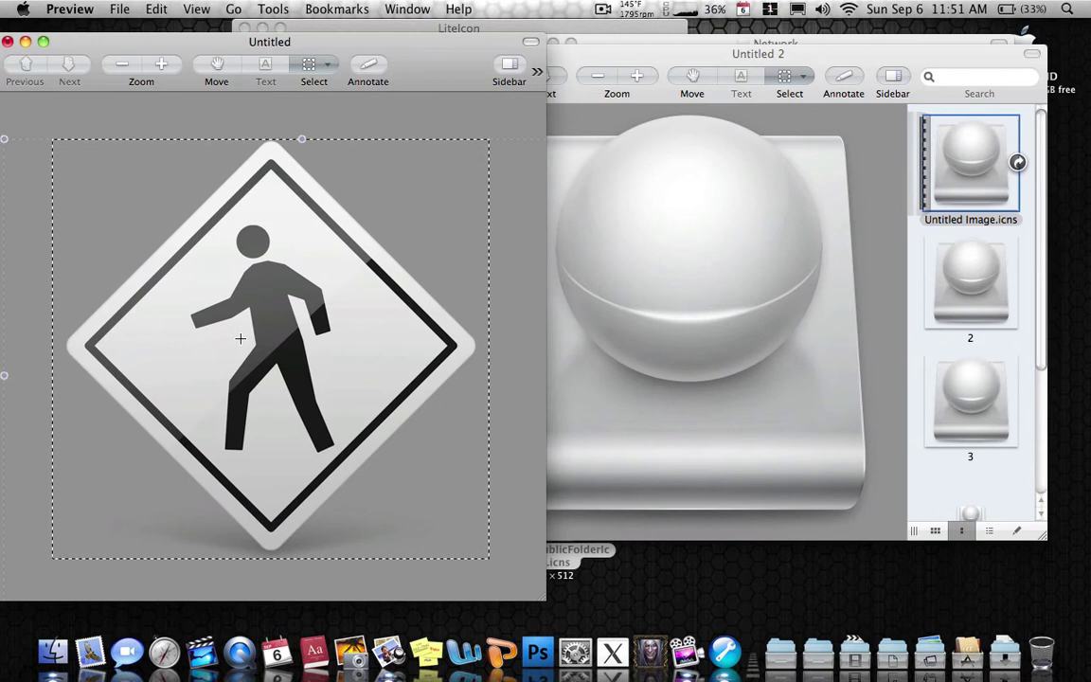
left_click(709, 380)
left_click(312, 384)
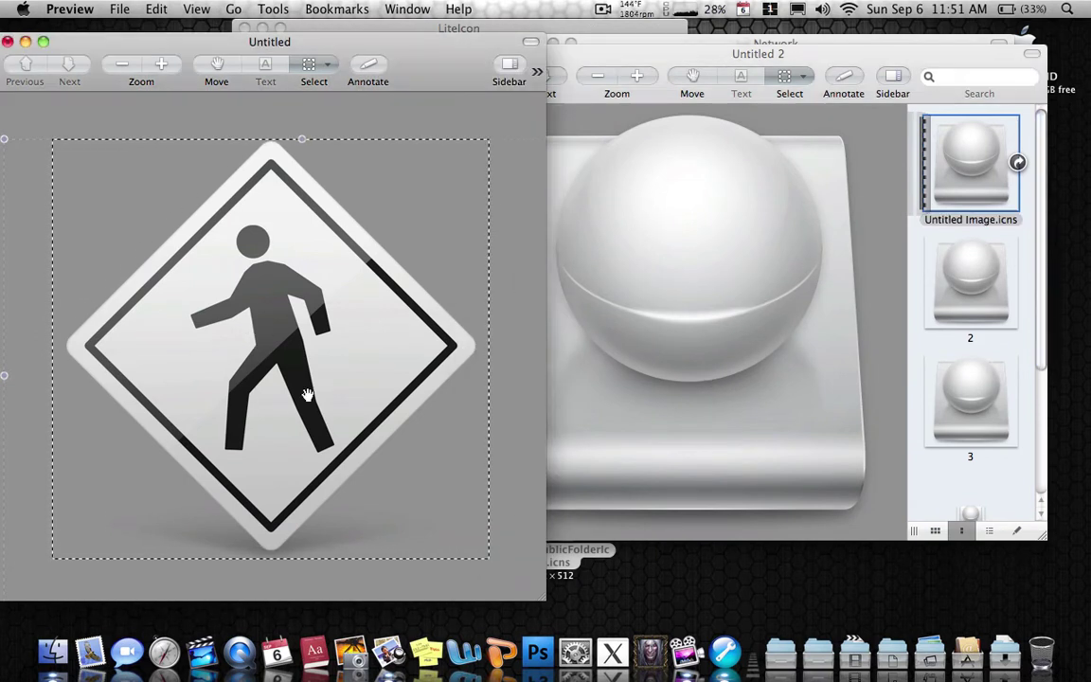
left_click(669, 382)
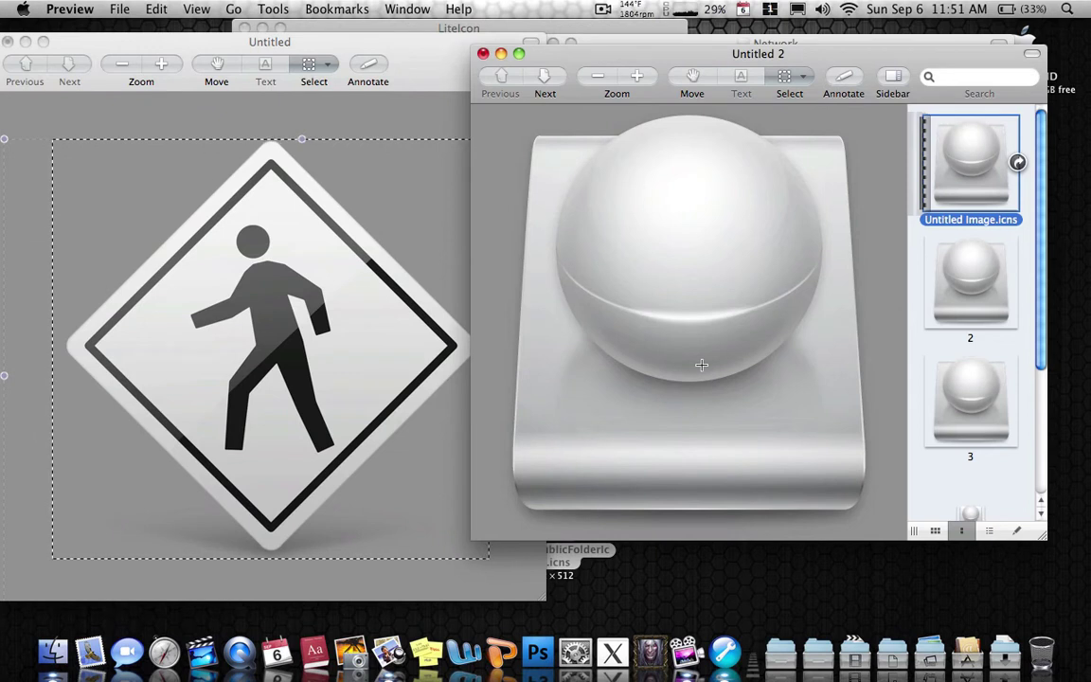
key("shift+super+d")
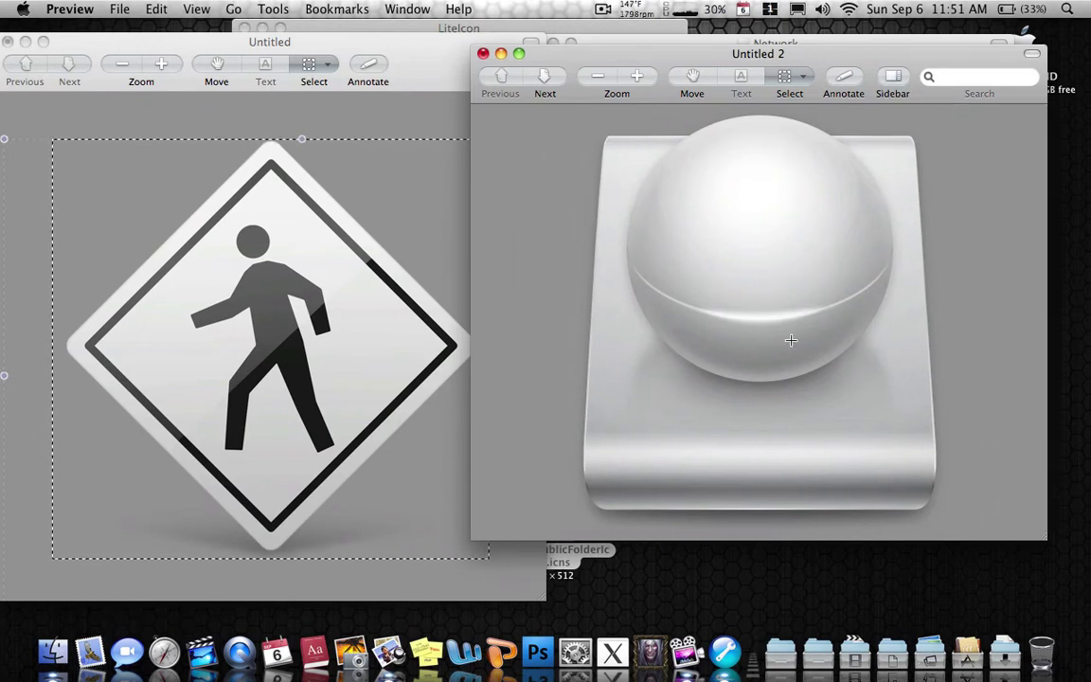
Paste the pedestrian sign onto the iDisk icon, shrink it to about half size and place it over the drive's lower-right corner.
key("super+v")
left_click_drag(543, 120, 740, 325)
left_click_drag(914, 479, 912, 459)
left_click(592, 445)
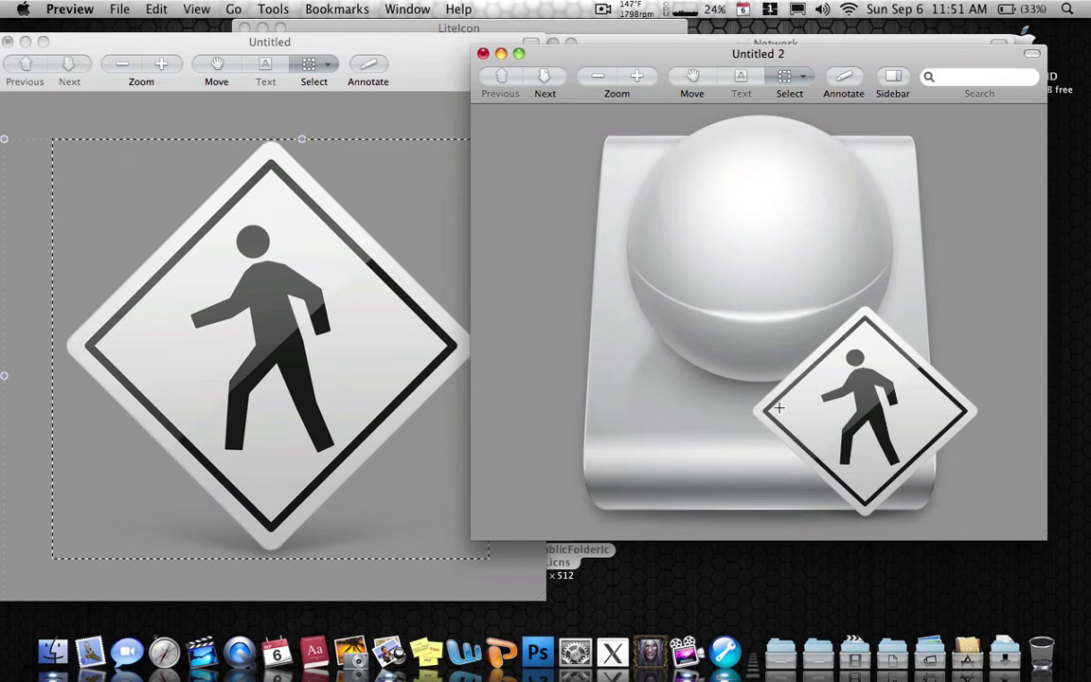
Copy a rectangular selection around the combined iDisk and pedestrian sign image.
left_click_drag(502, 114, 901, 575)
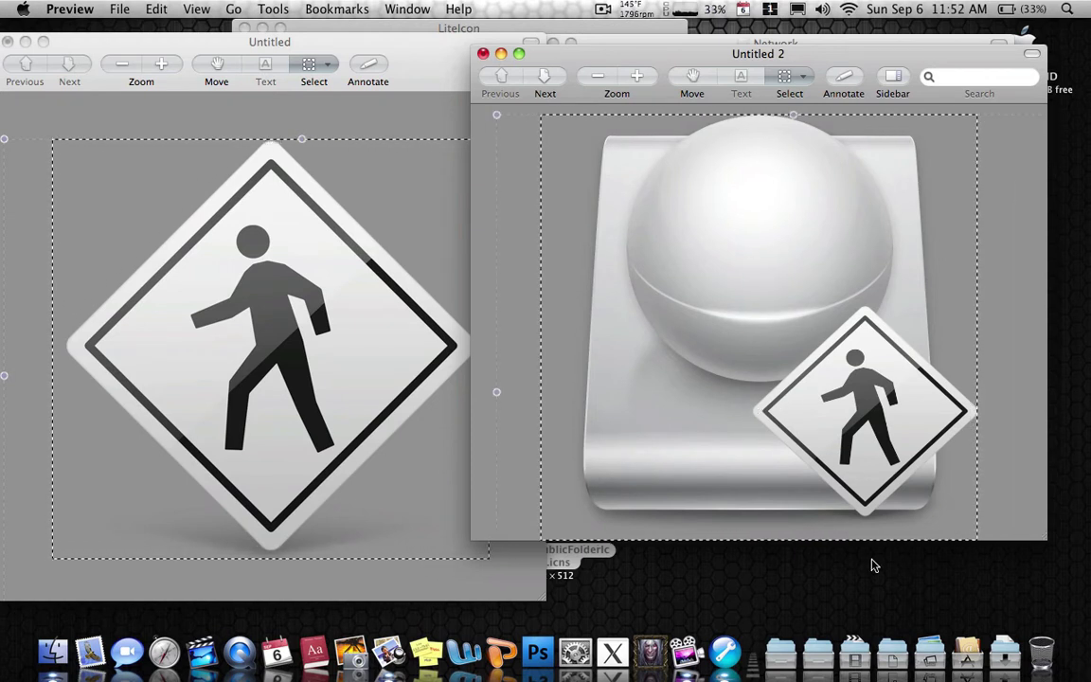
left_click(165, 13)
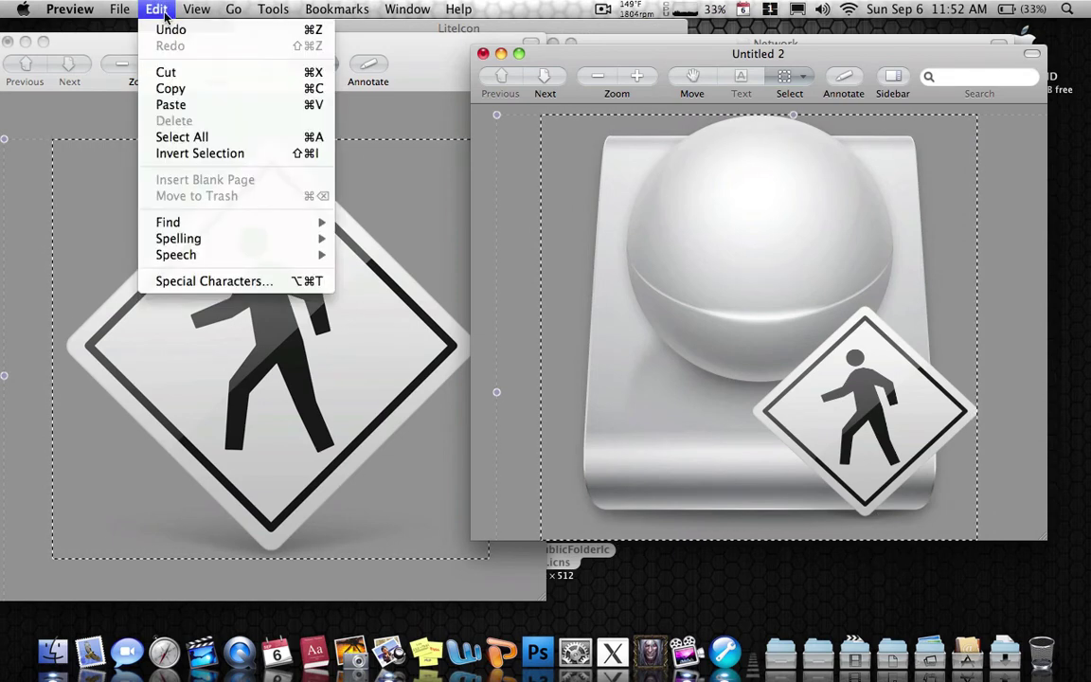
left_click(209, 89)
Close the combined icon image and the grey sign image without saving either of them.
left_click(483, 54)
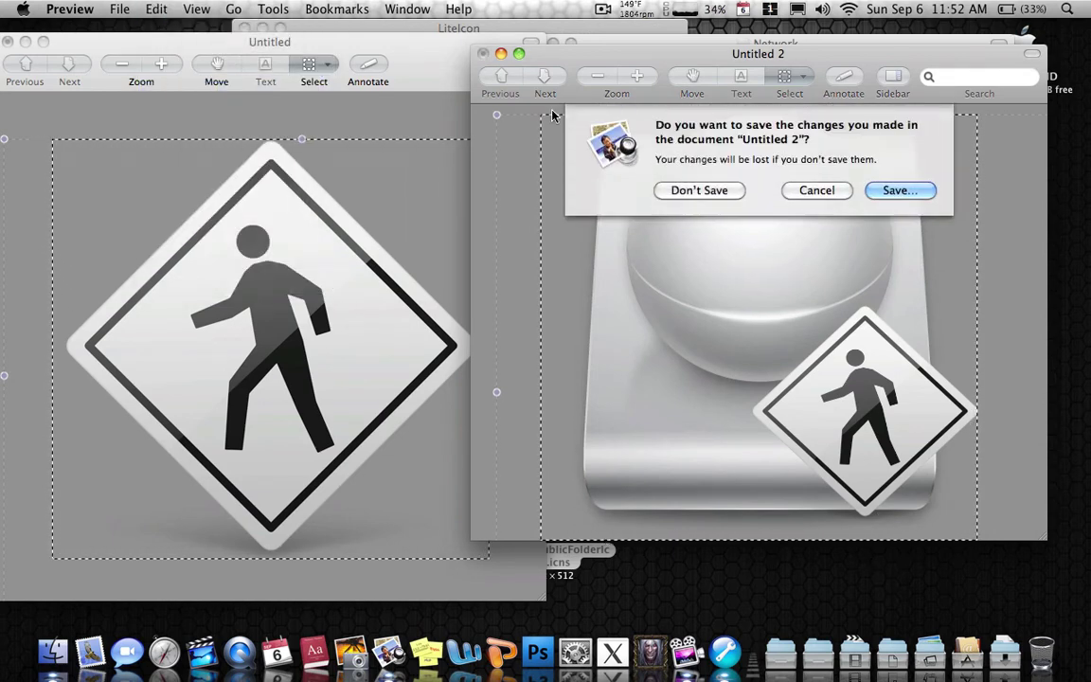
left_click(620, 187)
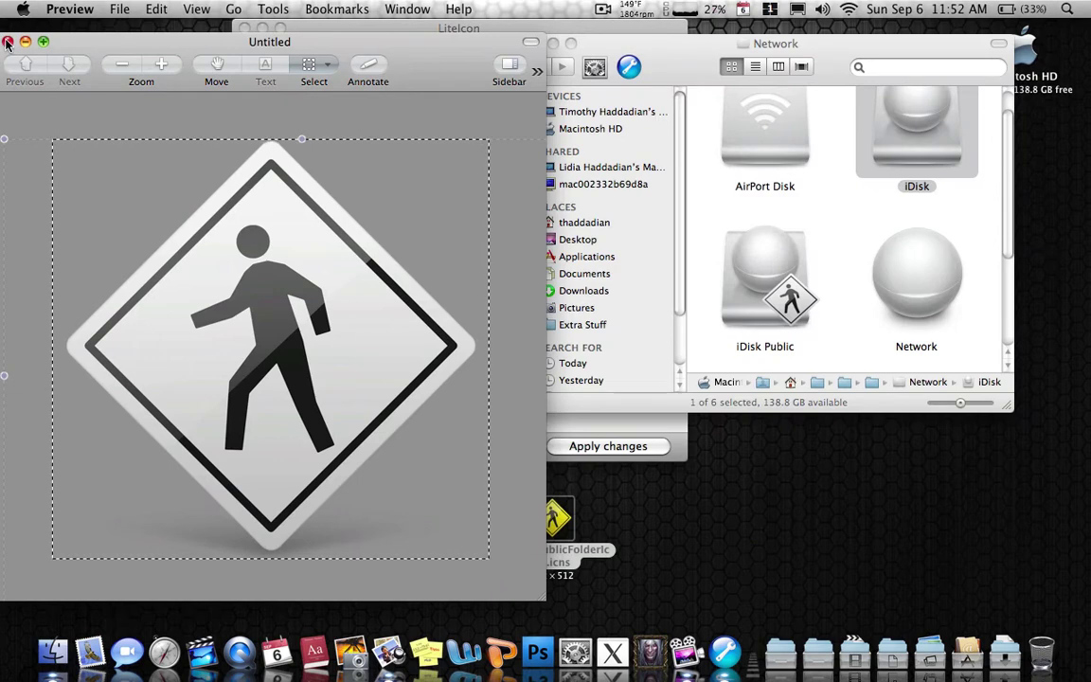
left_click(8, 42)
left_click(210, 178)
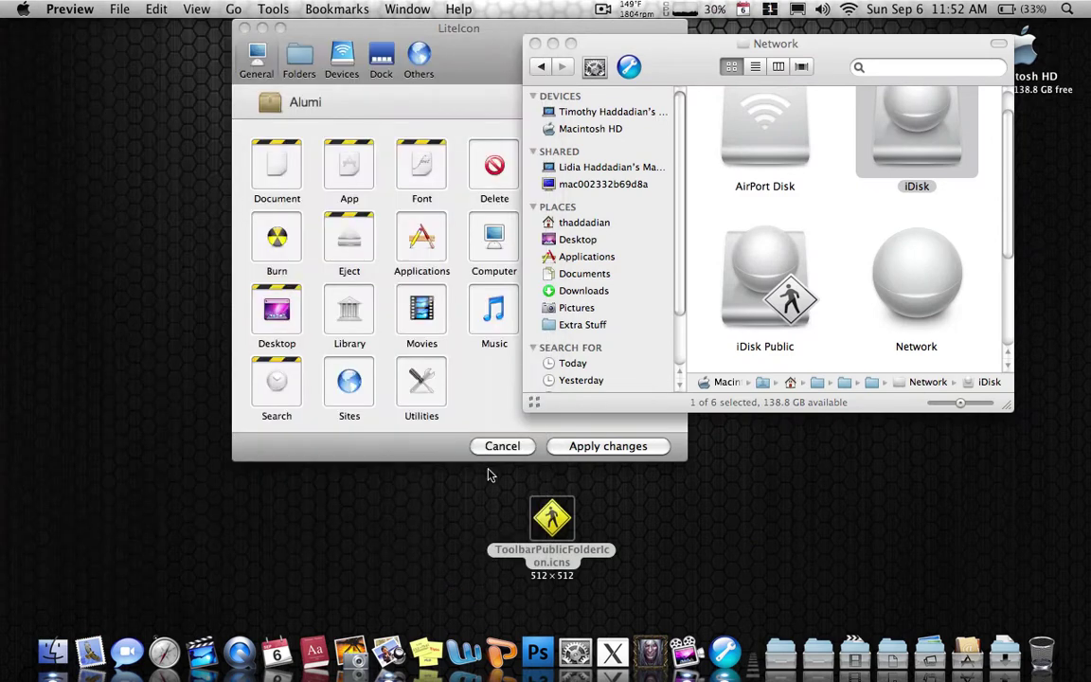
Move ToolbarPublicFolderIcon.icns from the desktop to the Trash and empty the Trash.
left_click_drag(552, 519, 1042, 652)
right_click(1042, 652)
left_click(1032, 603)
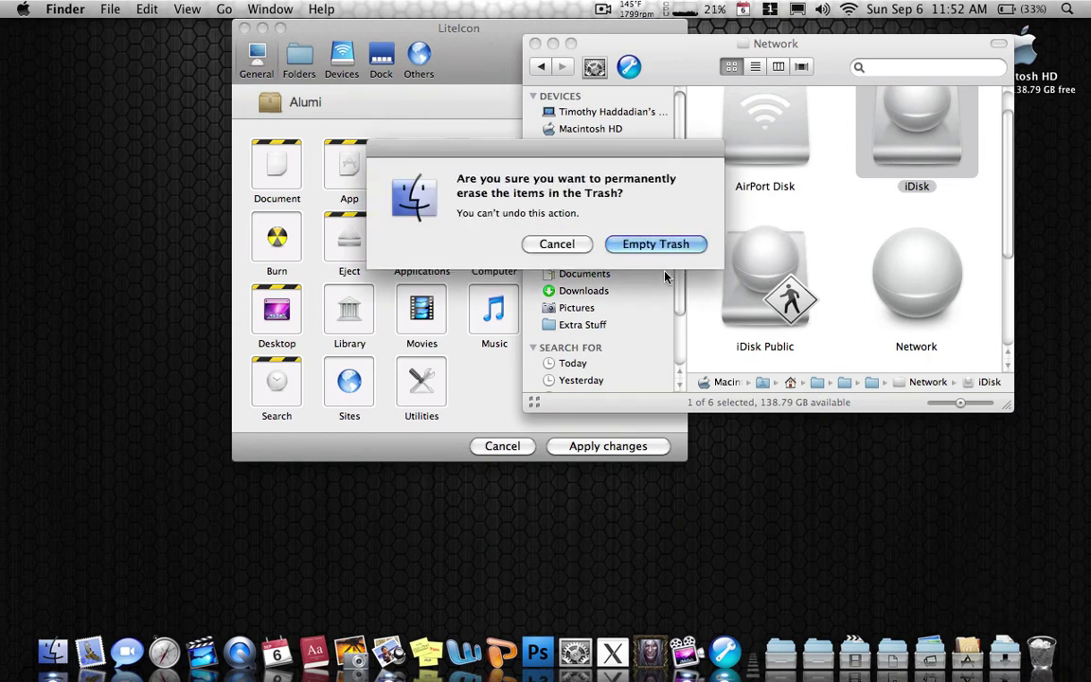
left_click(620, 244)
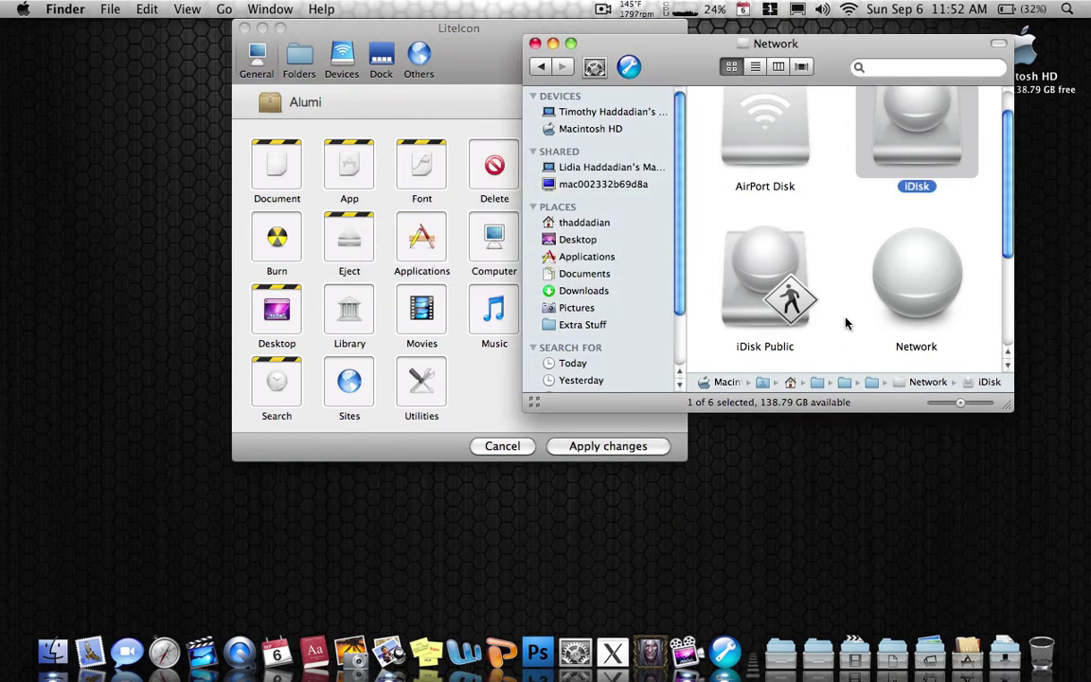
Create a new folder on the desktop and keep its default name.
left_click(845, 299)
right_click(803, 560)
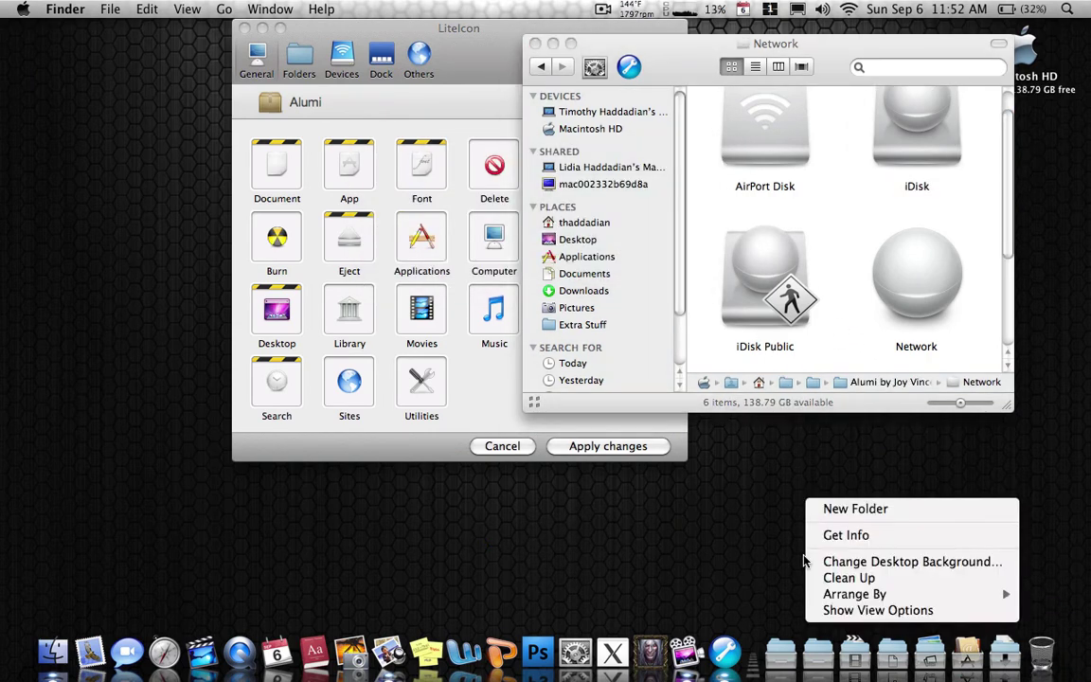
left_click(855, 507)
left_click(883, 583)
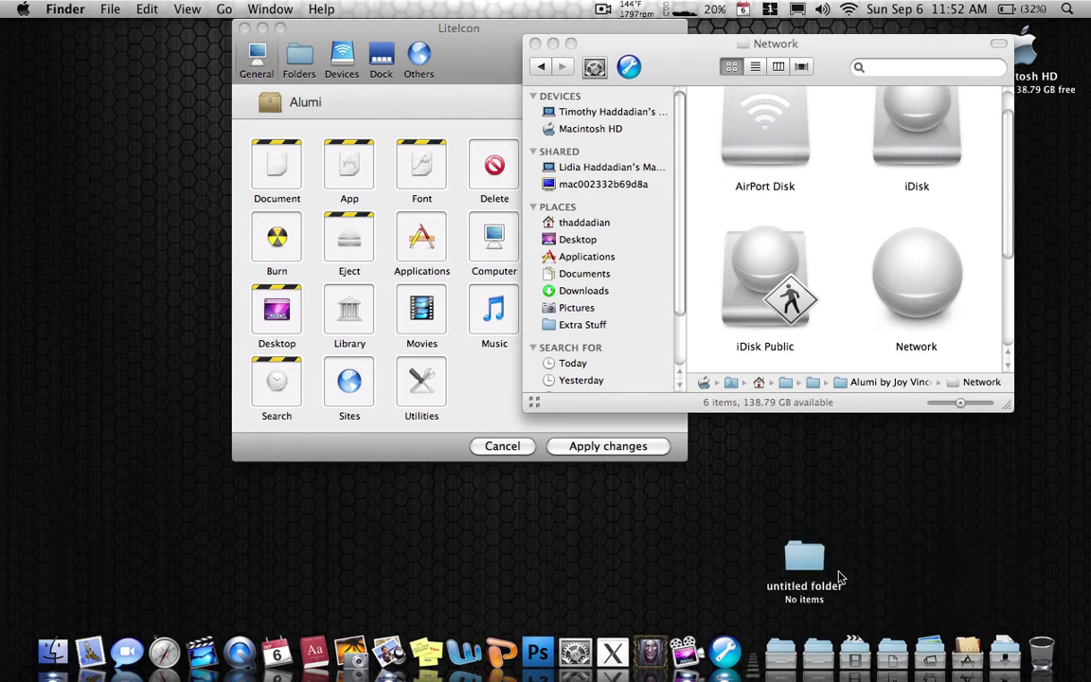
Paste the combined icon as the new desktop folder's custom icon in its info window, and close that window.
left_click(805, 563)
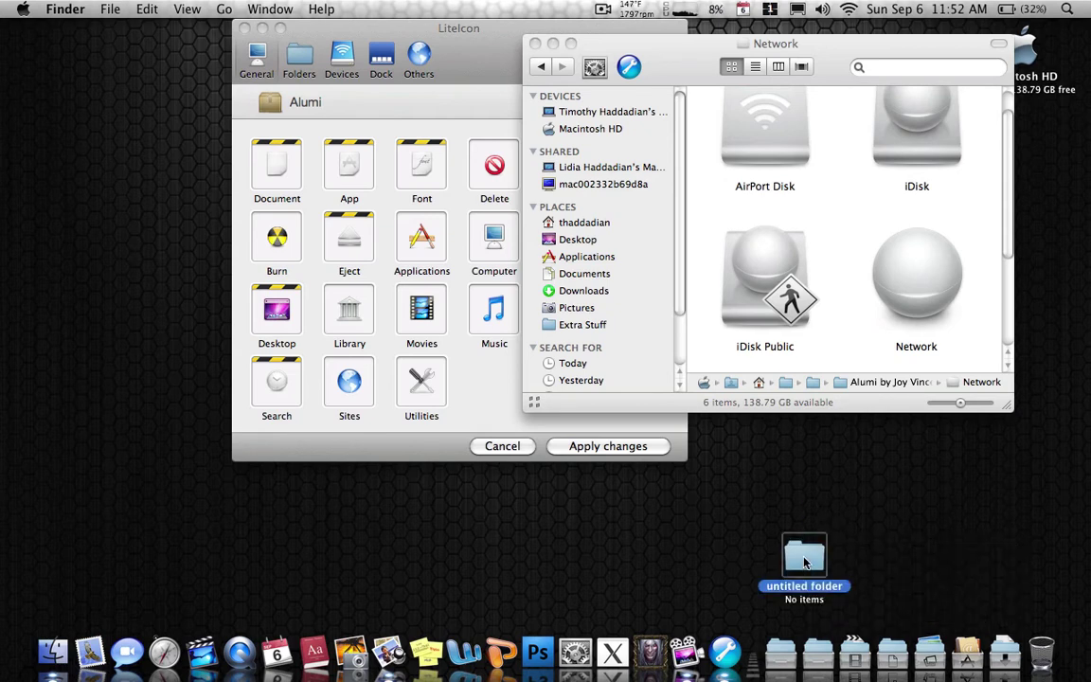
key("super+i")
right_click(805, 564)
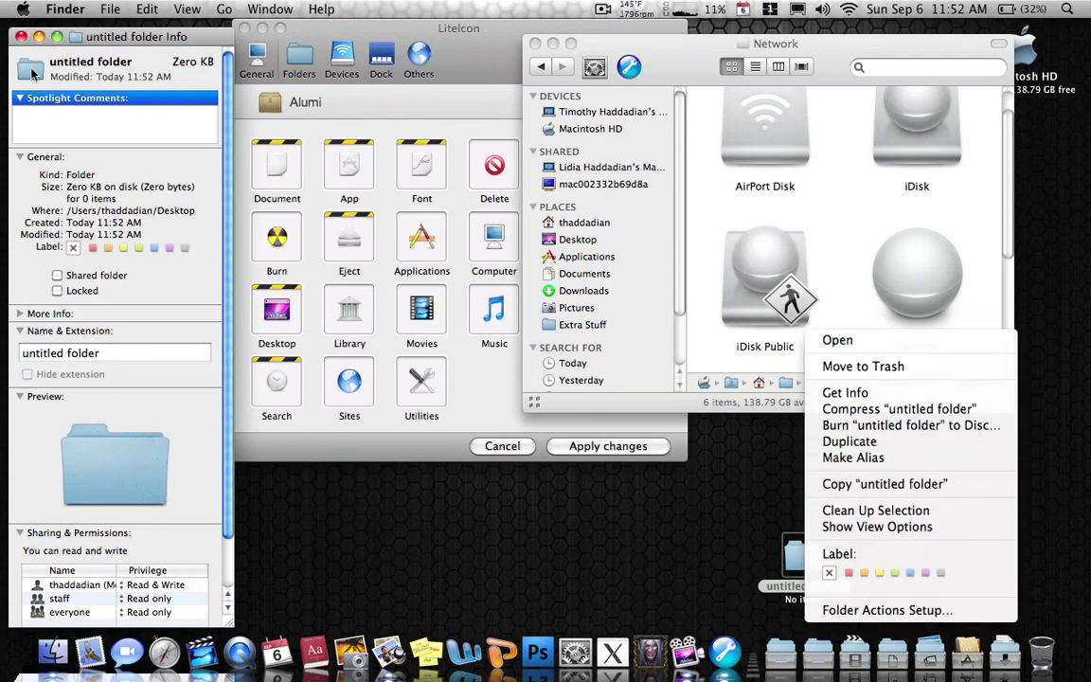
key("Escape")
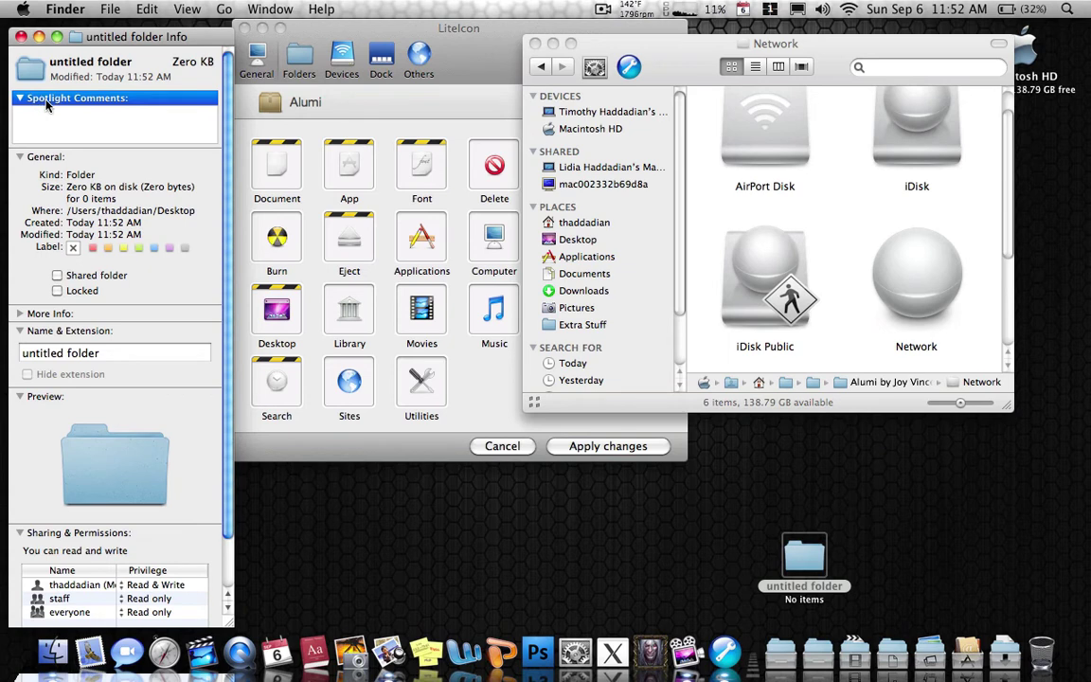
key("super+v")
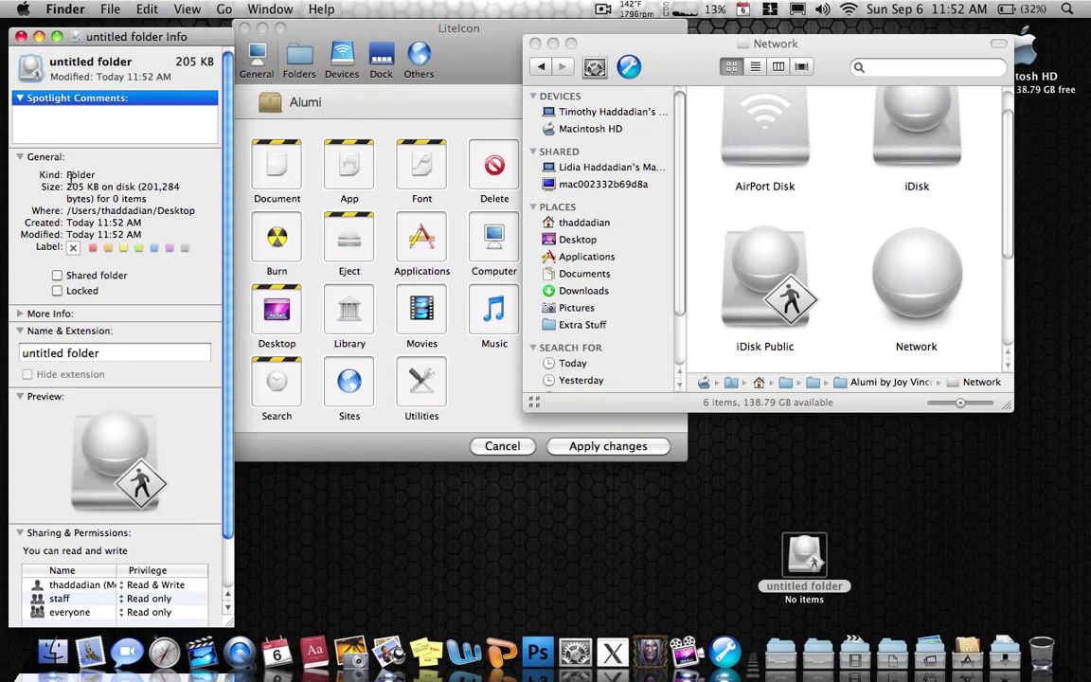
left_click(21, 36)
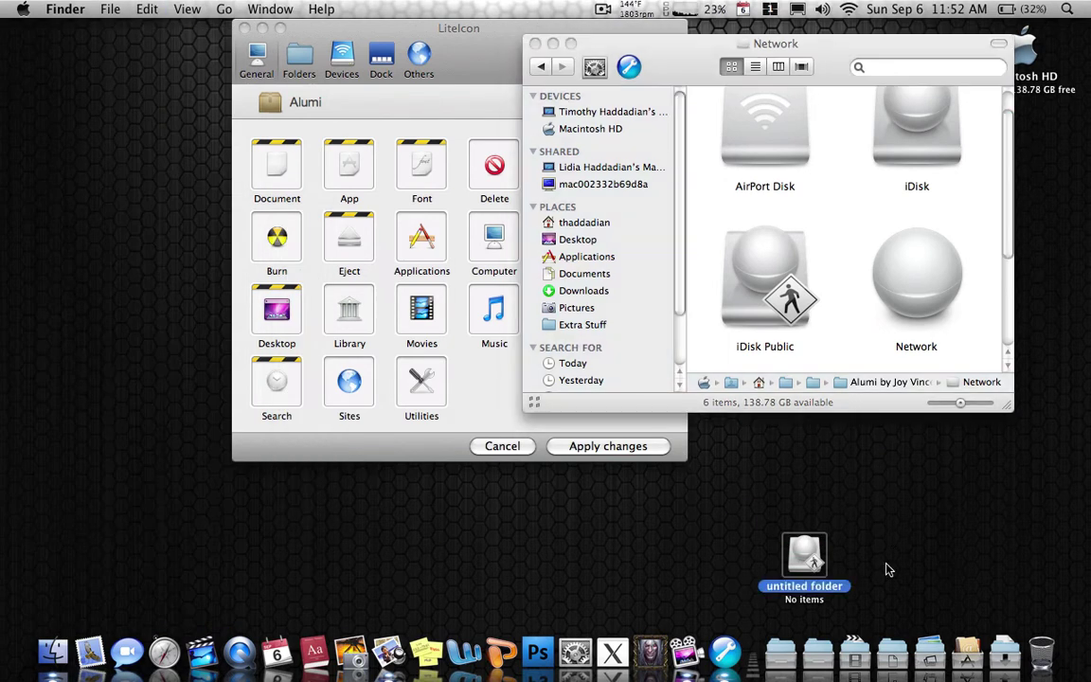
Move the desktop folder with the custom icon to the Trash.
left_click(885, 591)
left_click(803, 586)
left_click_drag(803, 566, 1044, 660)
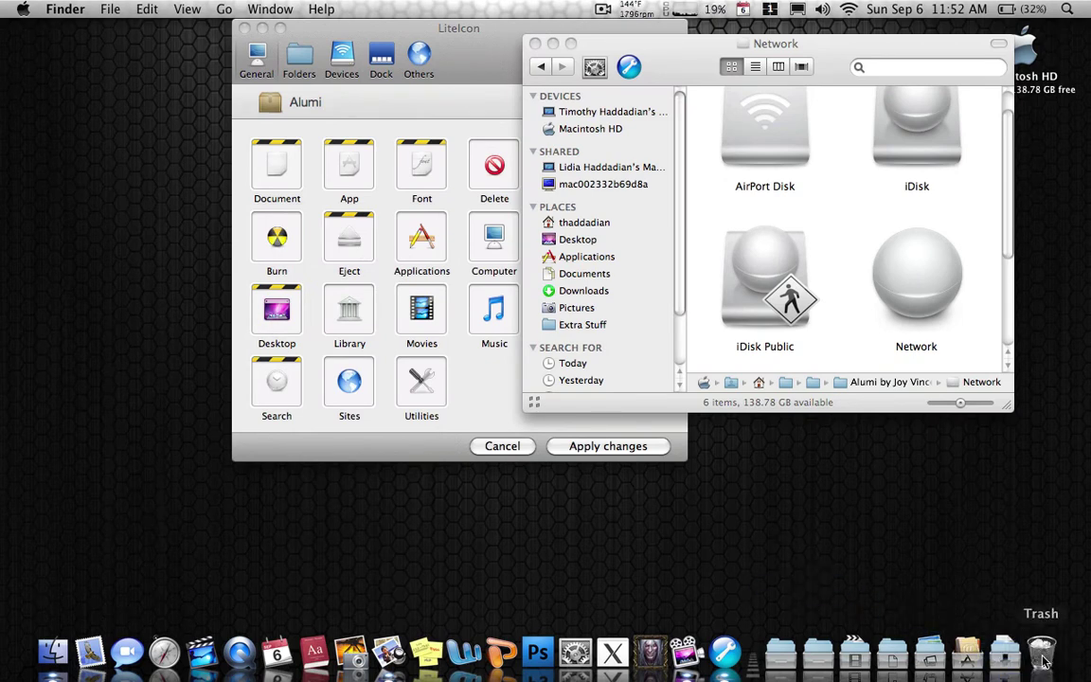
Select the iDisk Public icon in the Network folder and view LiteIcon's Others and Folders categories.
left_click(835, 261)
left_click(743, 309)
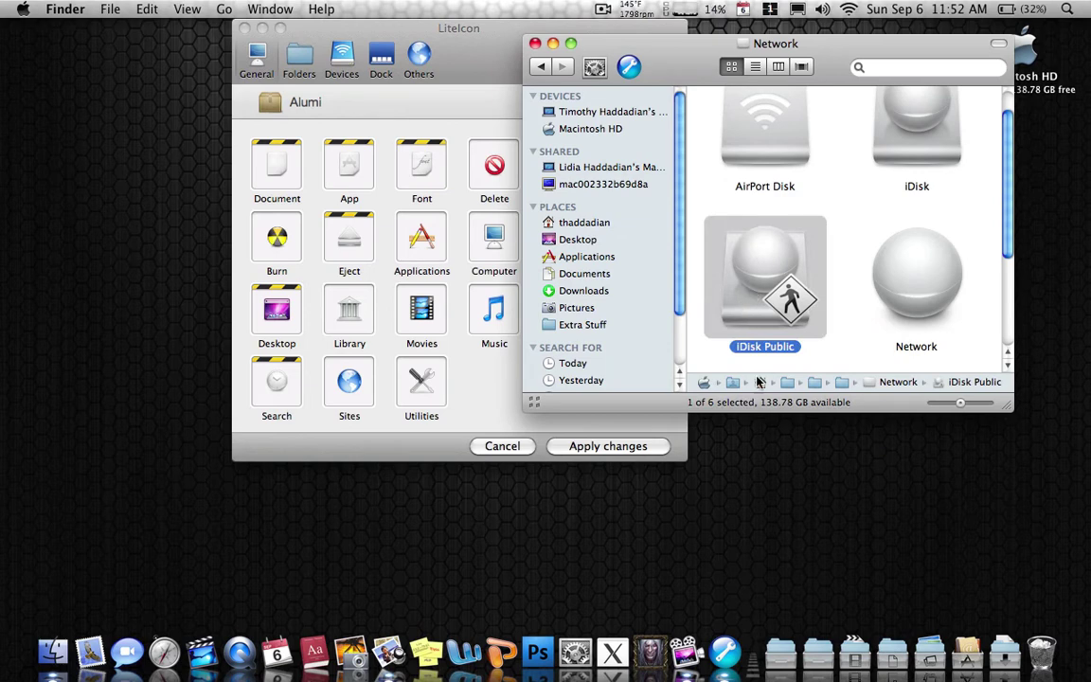
left_click(409, 57)
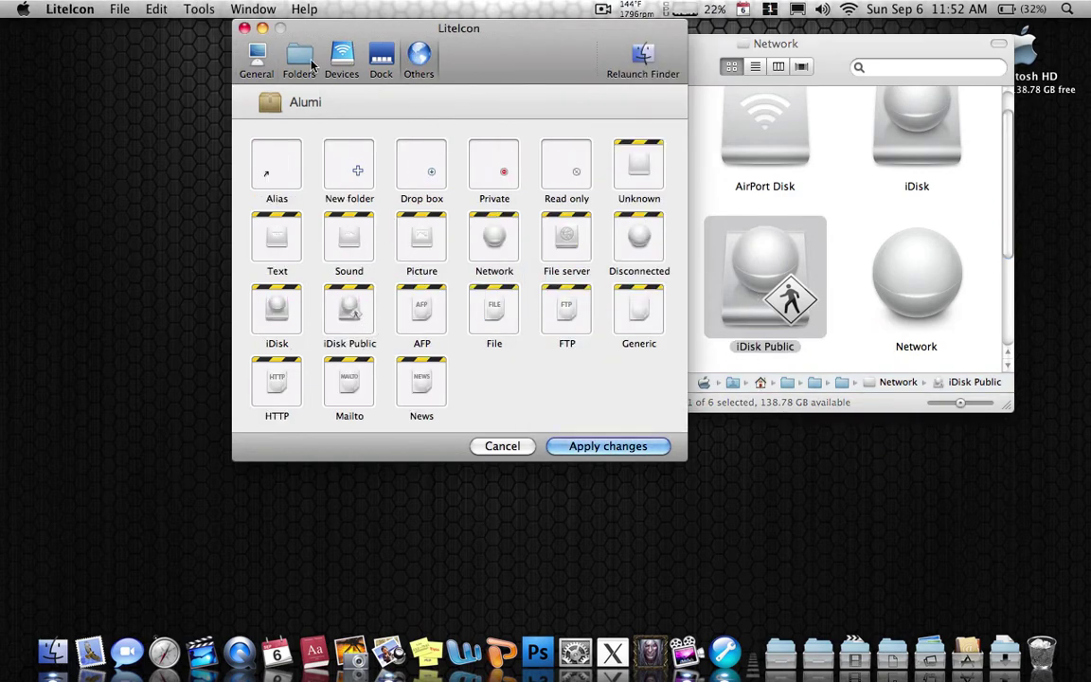
left_click(300, 57)
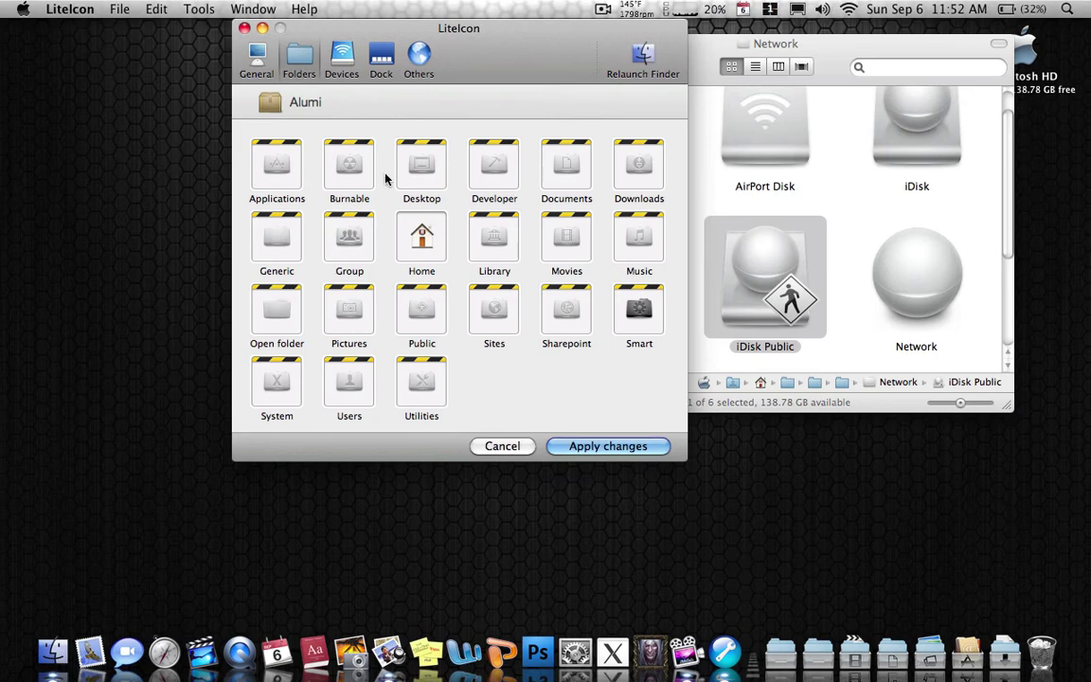
View LiteIcon's Devices and Dock categories, and examine the Dock icons in the Alumi by Joy Vincent folder.
left_click(345, 58)
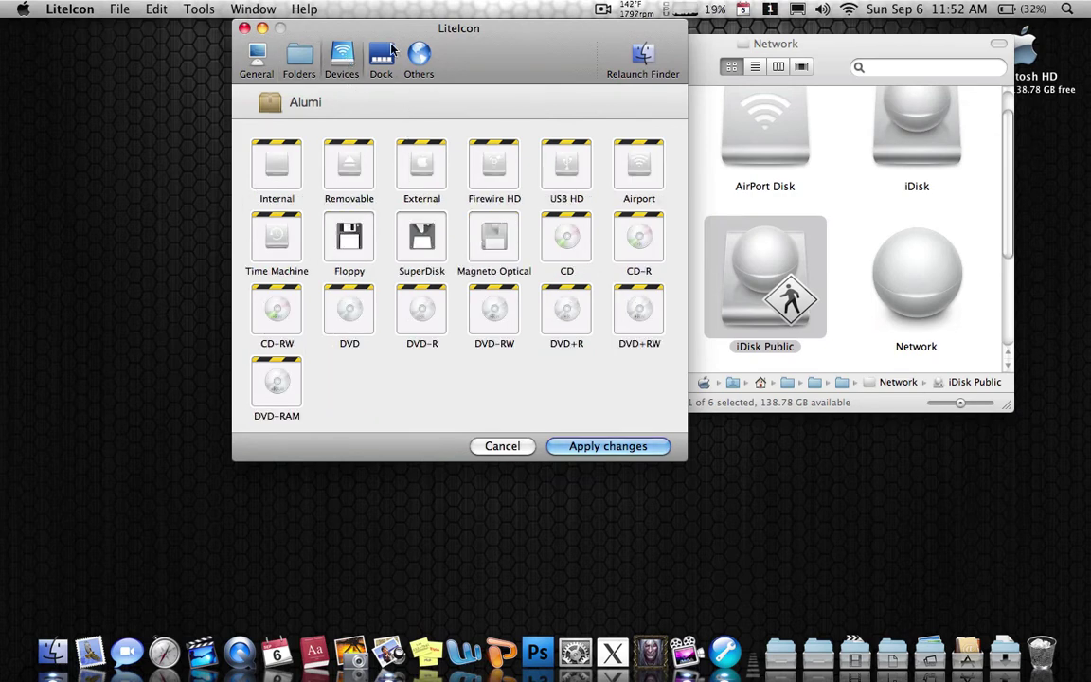
left_click(384, 55)
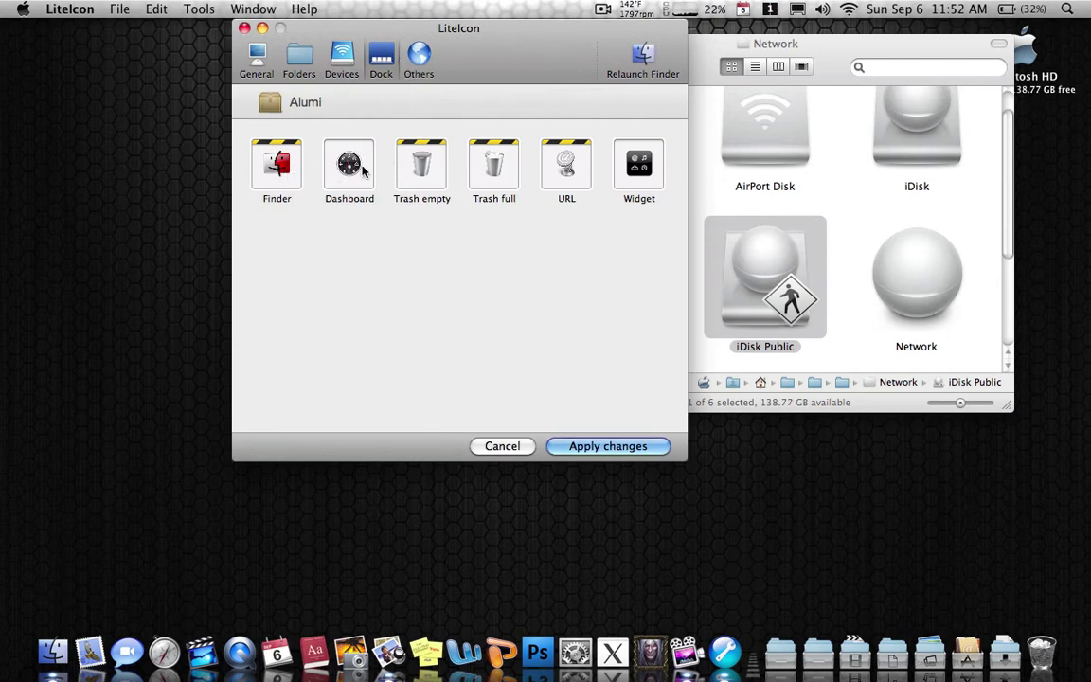
left_click(822, 227)
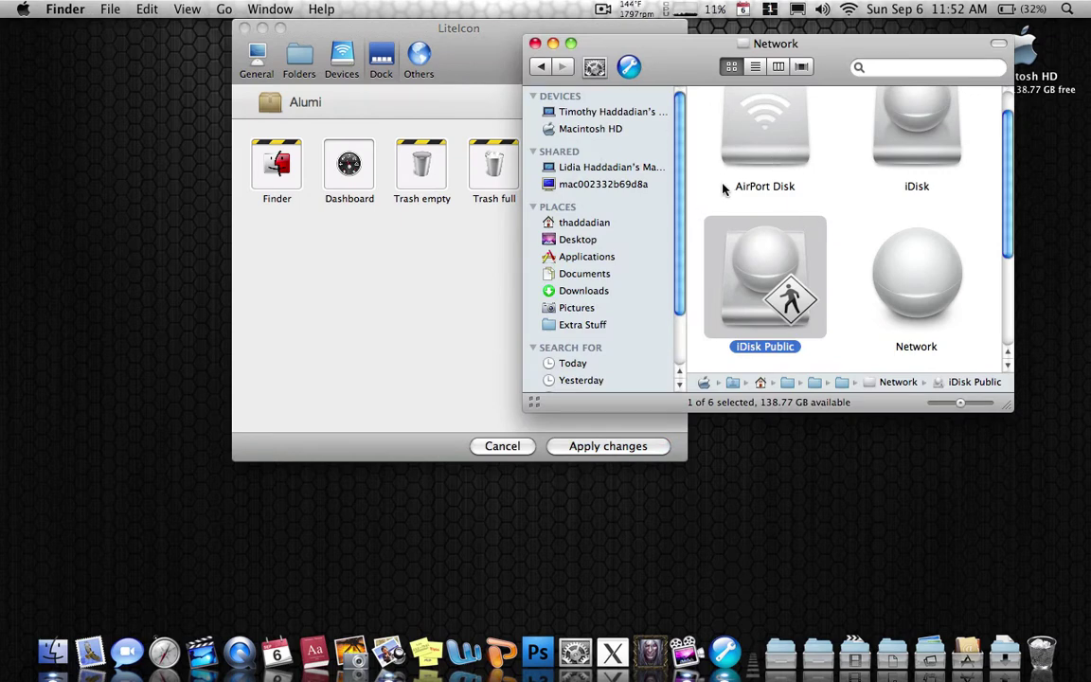
left_click(541, 66)
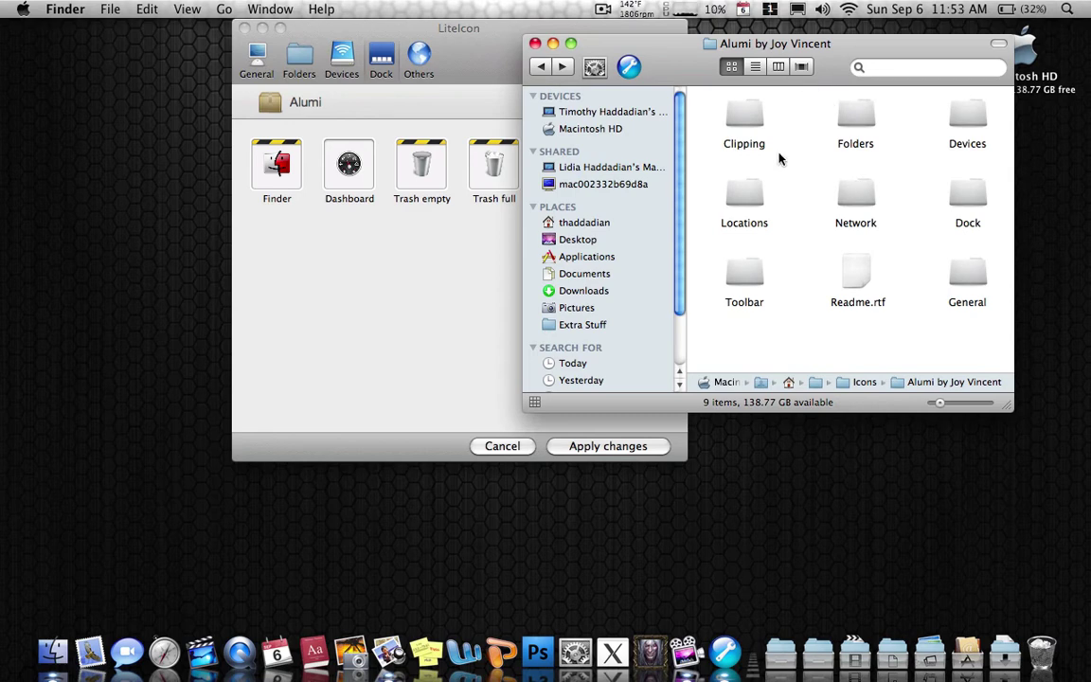
double_click(965, 188)
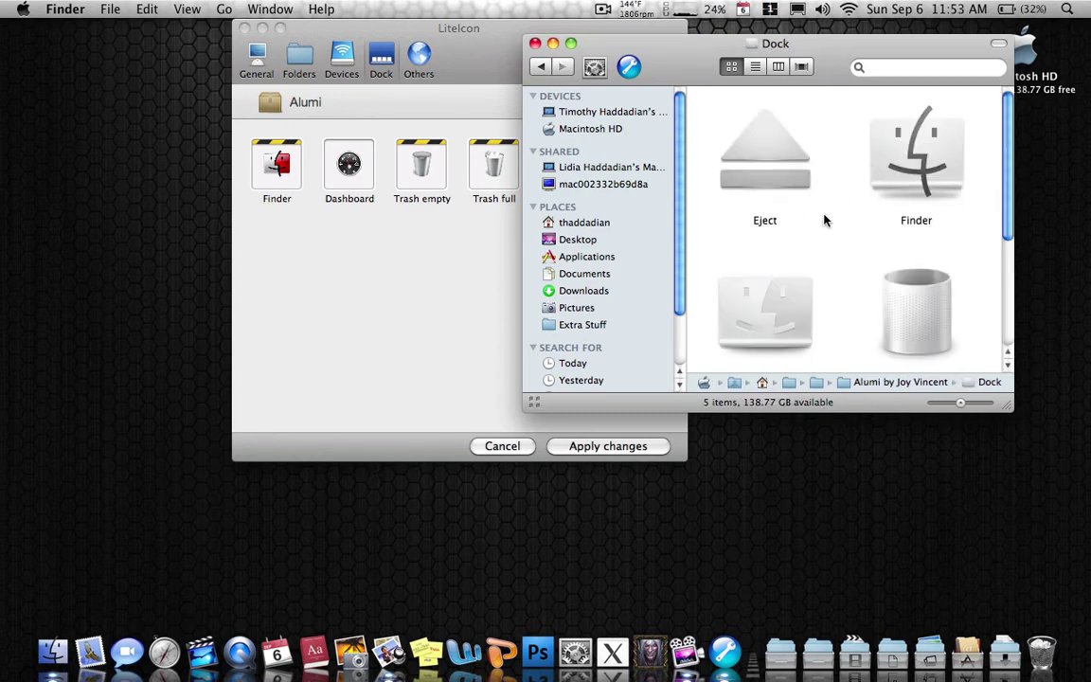
scroll(878, 303, "down", 5)
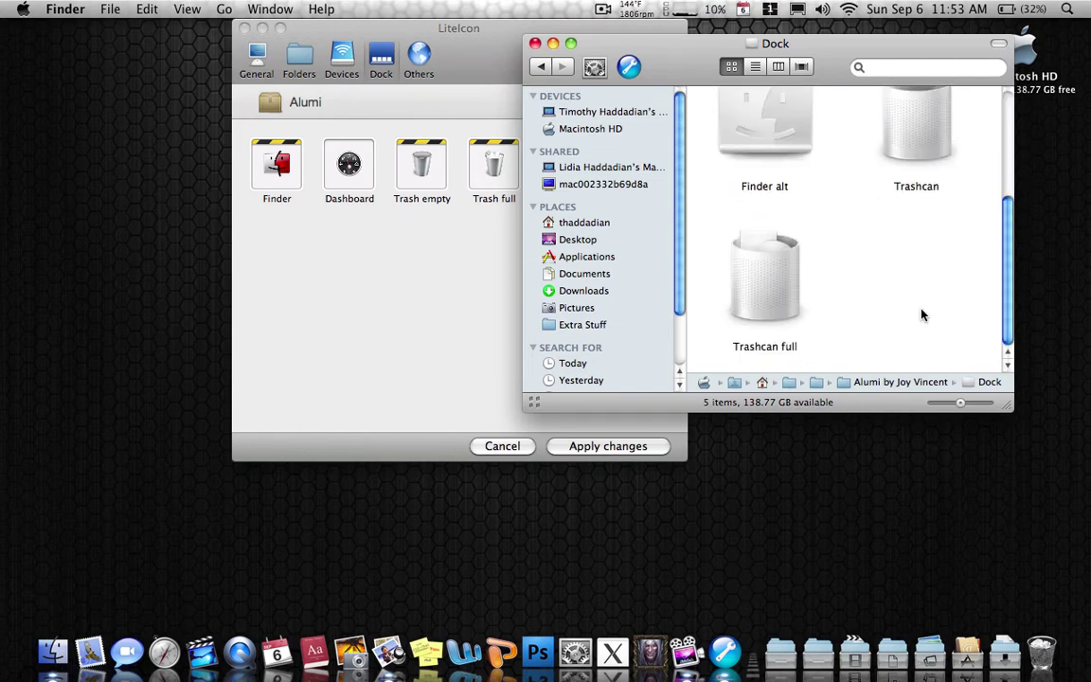
Close the Alumi Dock folder window, apply LiteIcon's icon changes with the account password, and dismiss the restart notice without restarting.
left_click(458, 298)
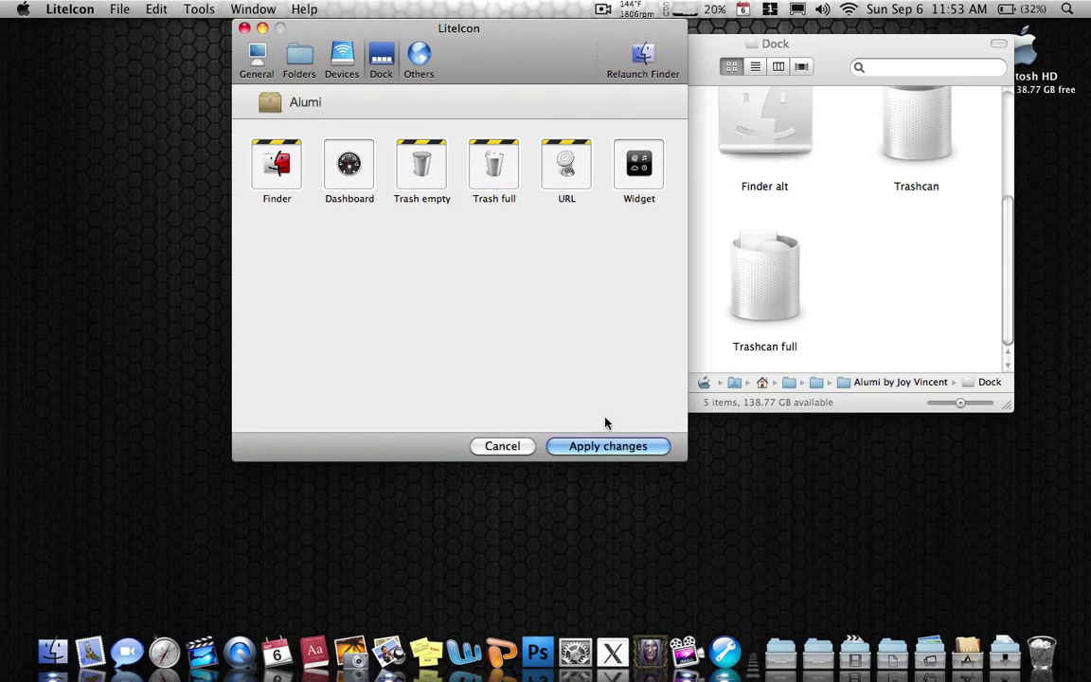
left_click(852, 311)
key("super+w")
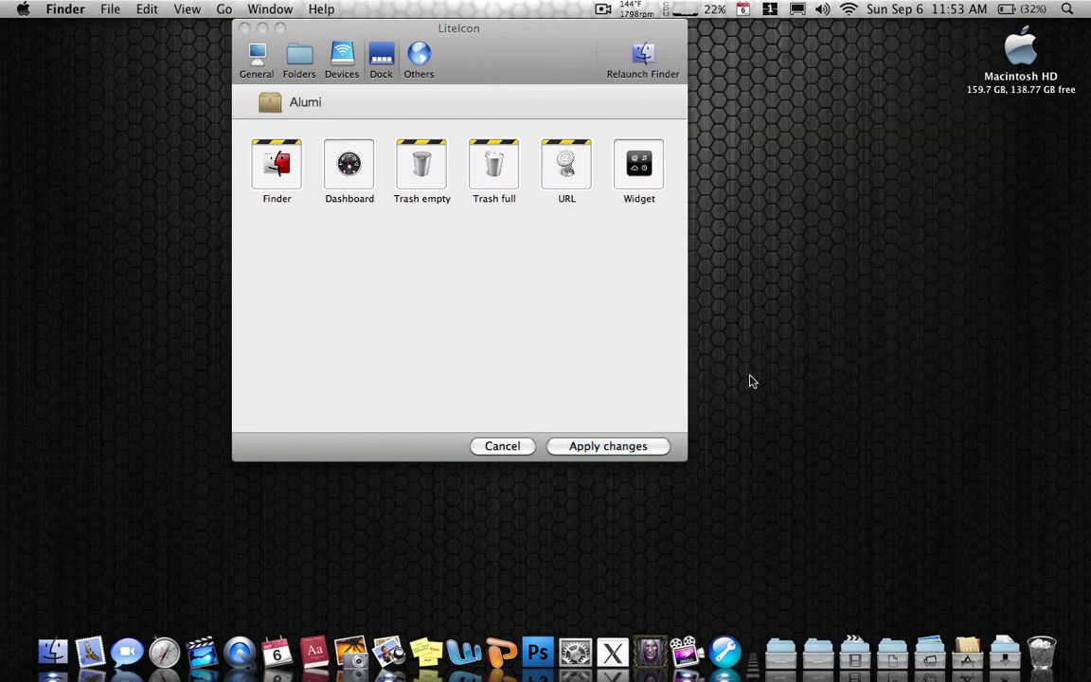
left_click(589, 446)
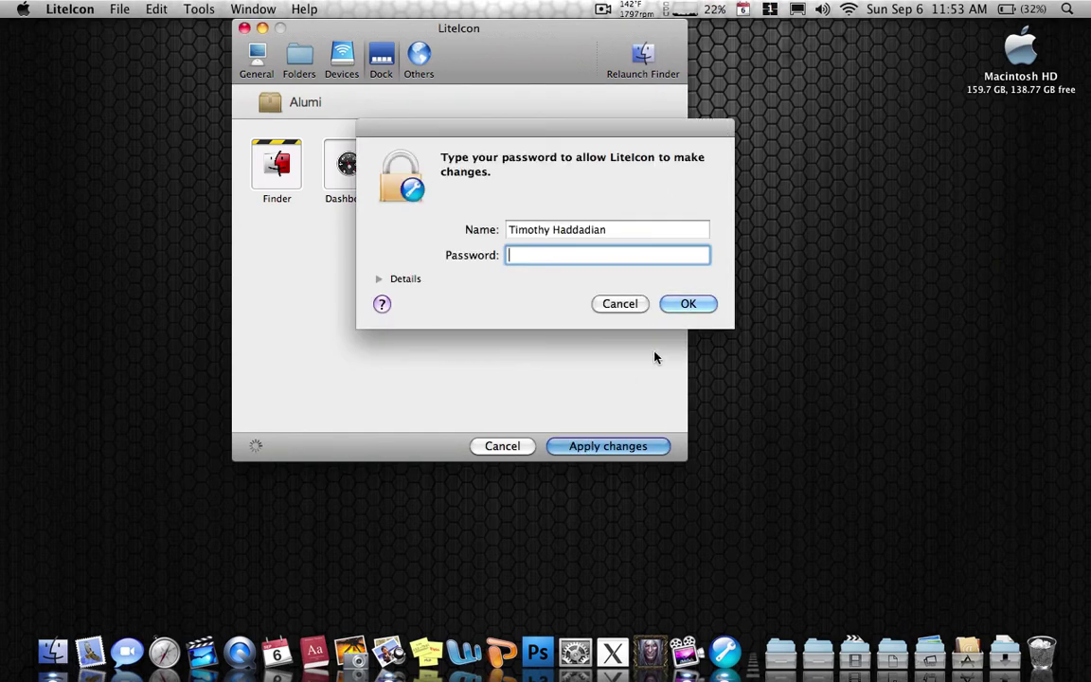
type("•••••")
key("Return")
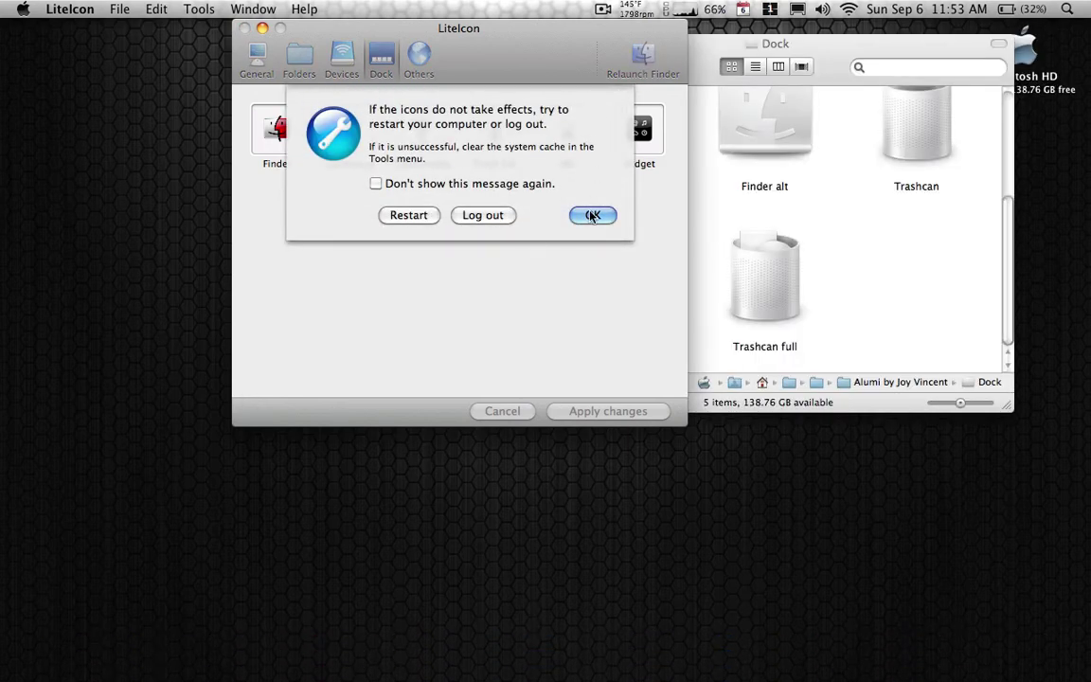
left_click(588, 216)
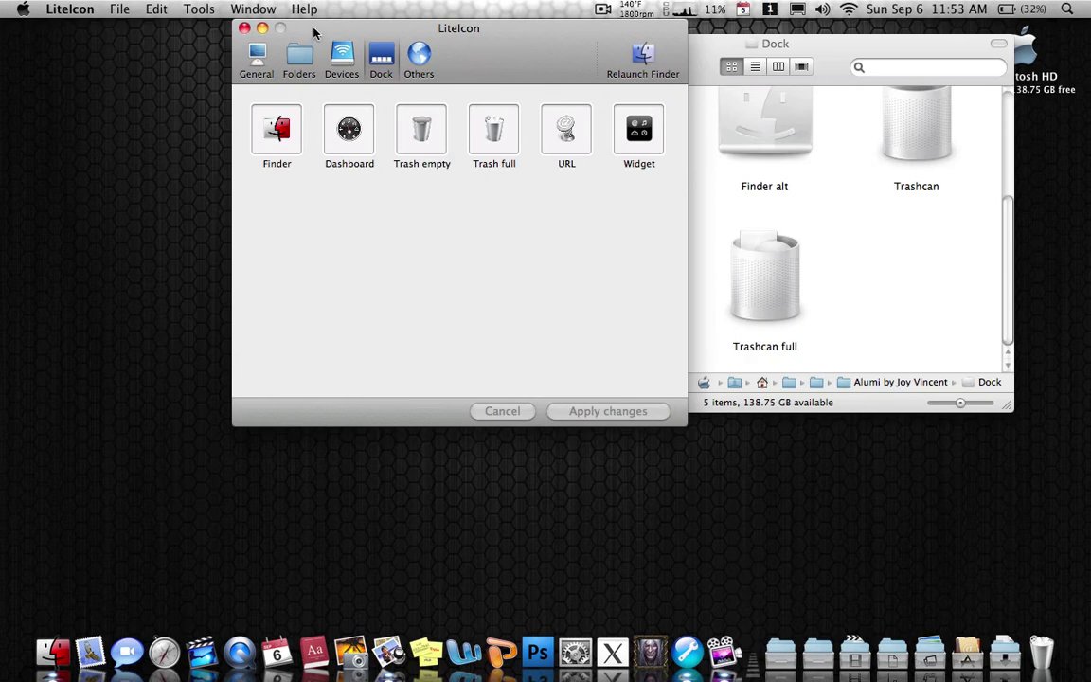
Move the LiteIcon and Dock folder windows aside, show Macintosh HD in the folder window and widen it to fit all folders.
left_click_drag(313, 29, 119, 37)
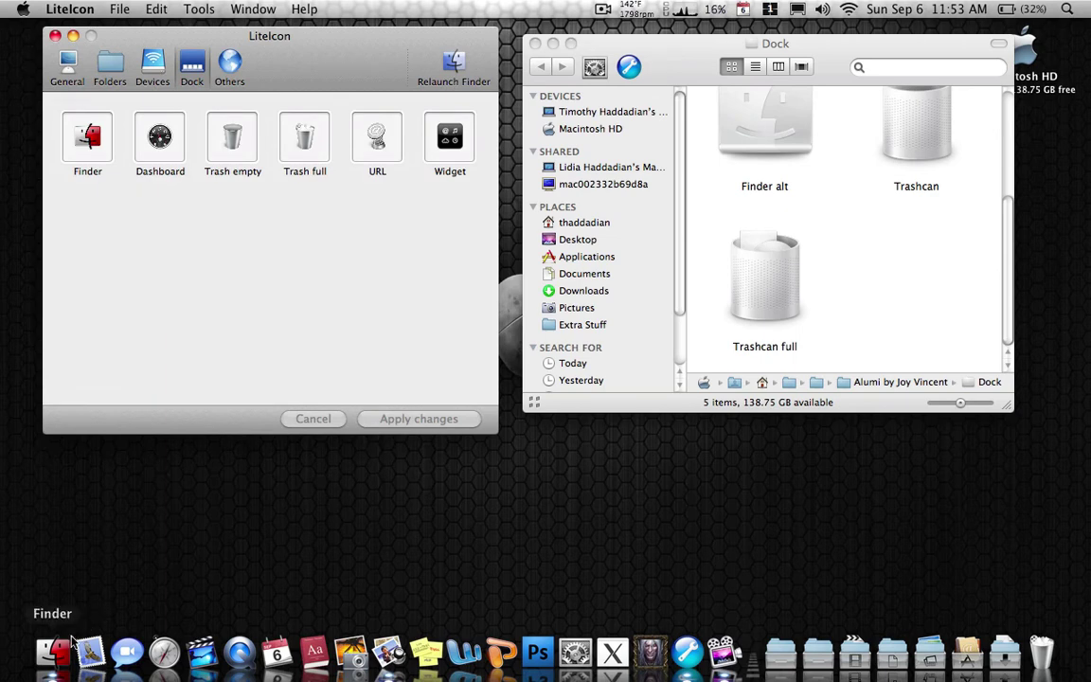
left_click_drag(653, 43, 511, 115)
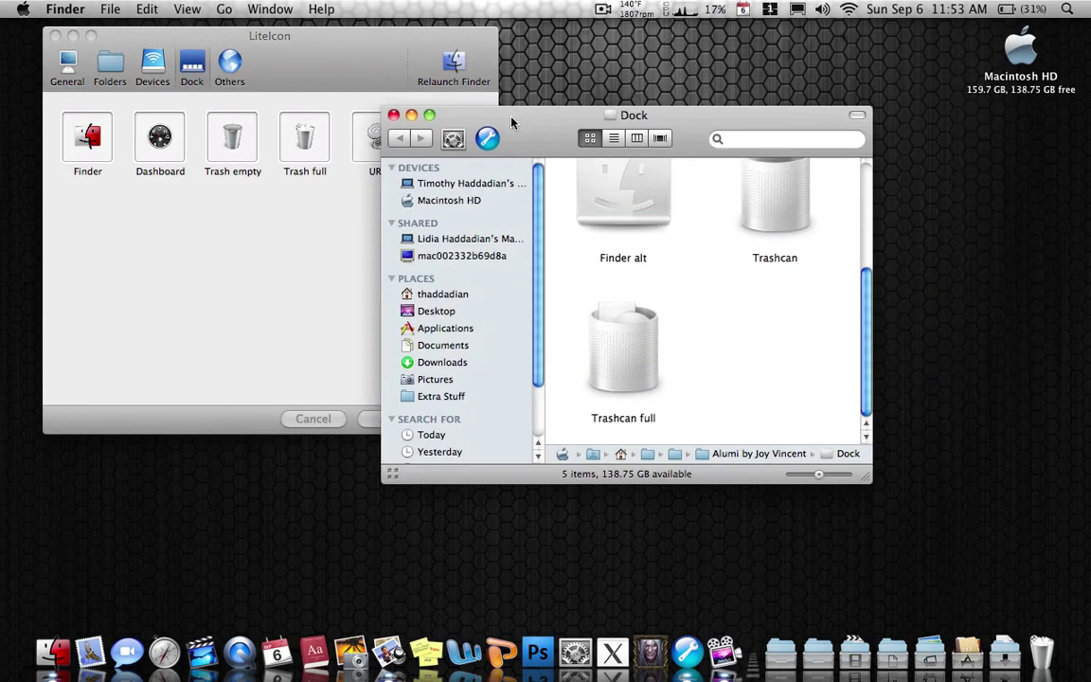
left_click(463, 202)
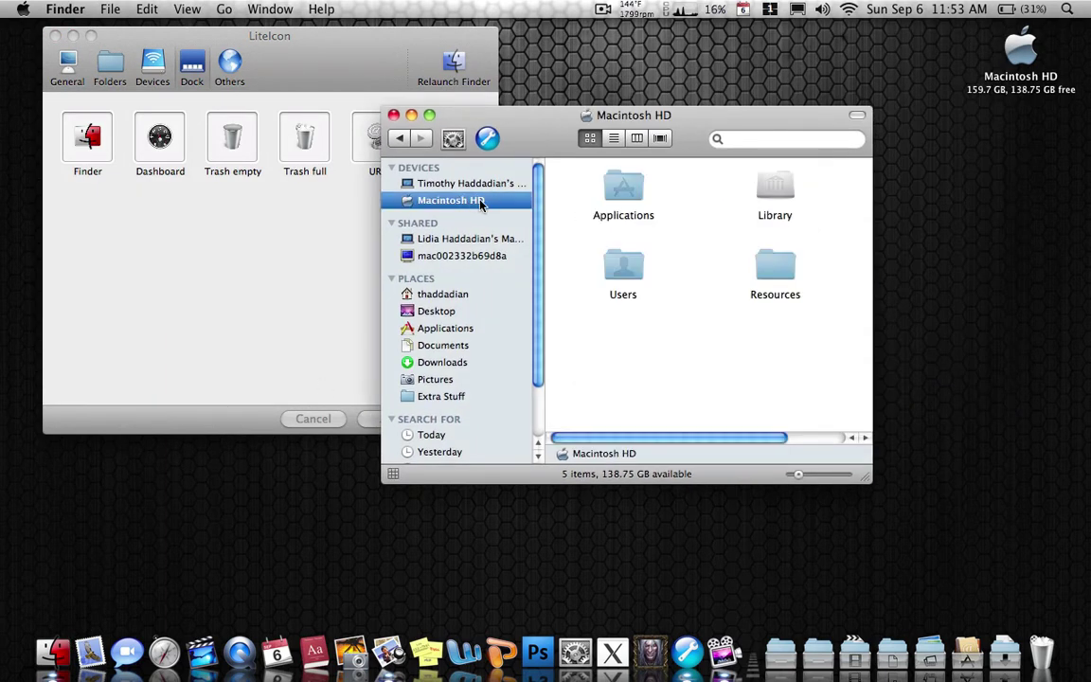
left_click_drag(879, 487, 1080, 483)
left_click_drag(970, 170, 596, 313)
left_click(758, 340)
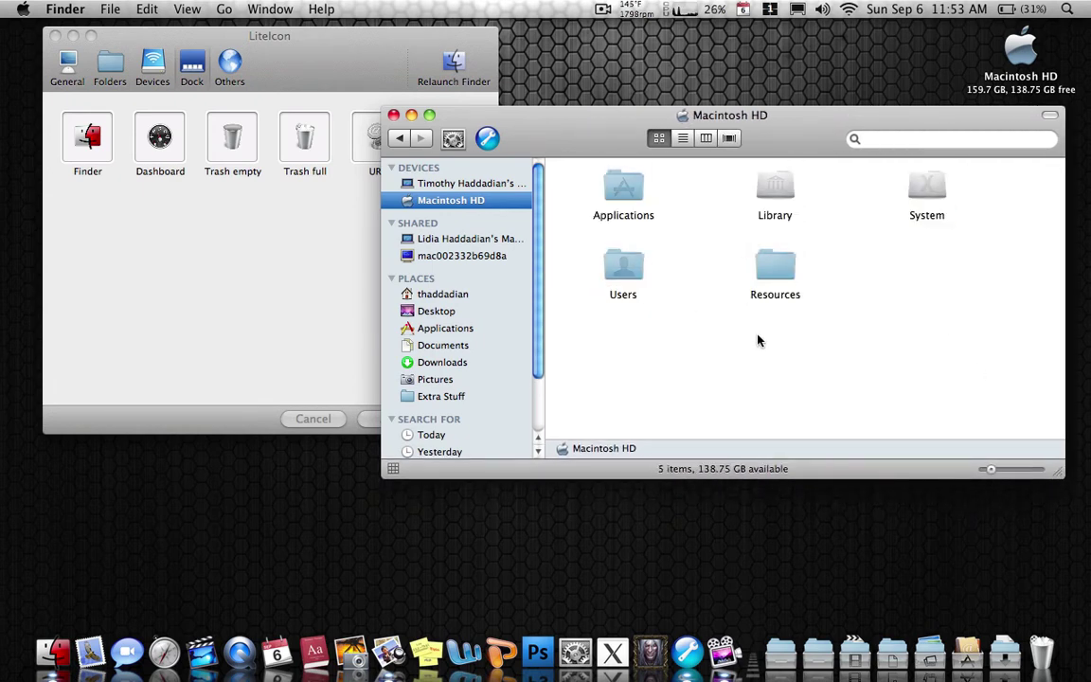
Go to System > Library > CoreServices on Macintosh HD and show the info window of the Finder application.
double_click(927, 189)
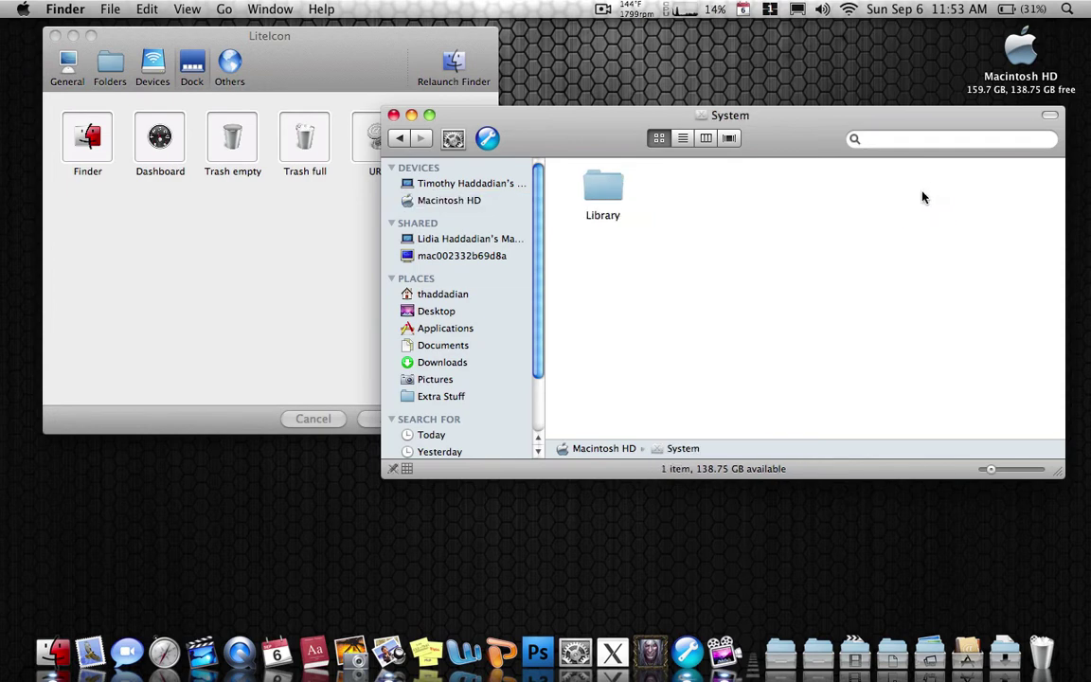
double_click(611, 195)
double_click(834, 342)
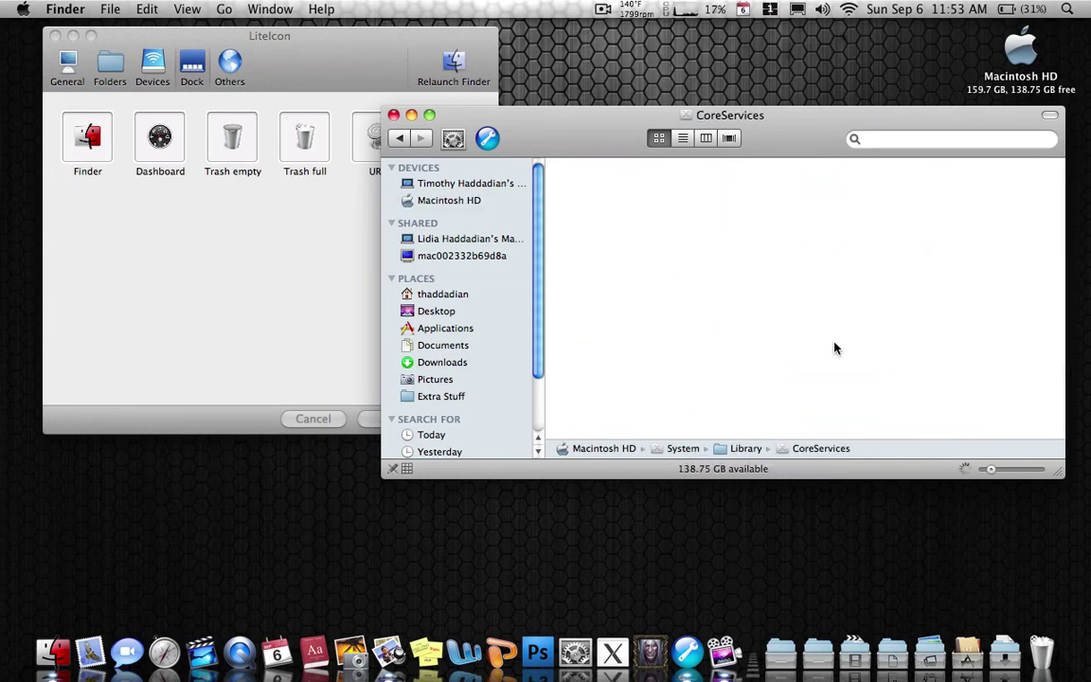
scroll(680, 321, "down", 10)
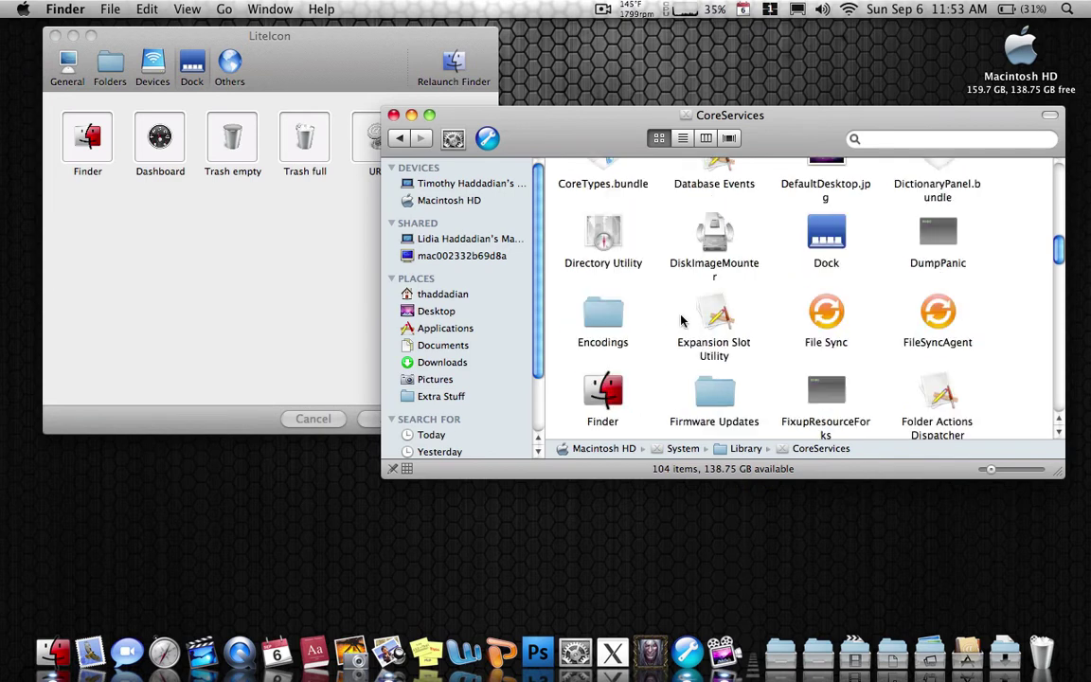
left_click(602, 388)
key("super+i")
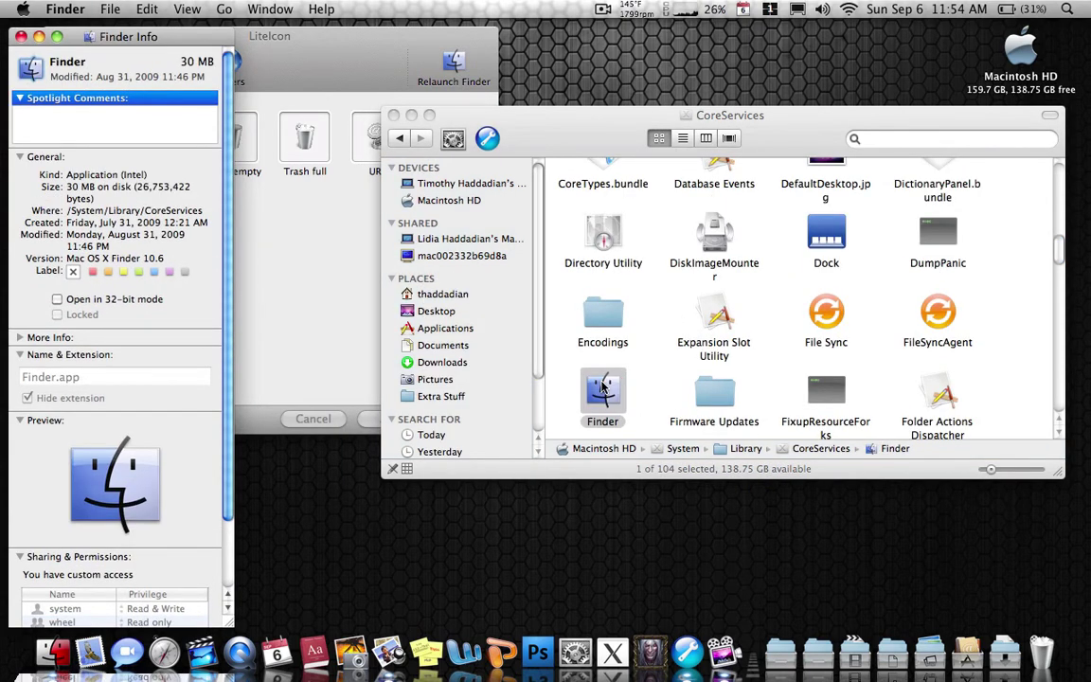
Reopen the Finder application's info, unlock its permissions with the account password, set everyone's privilege to Read only, and close the window.
left_click(21, 36)
left_click(564, 379)
left_click(599, 396)
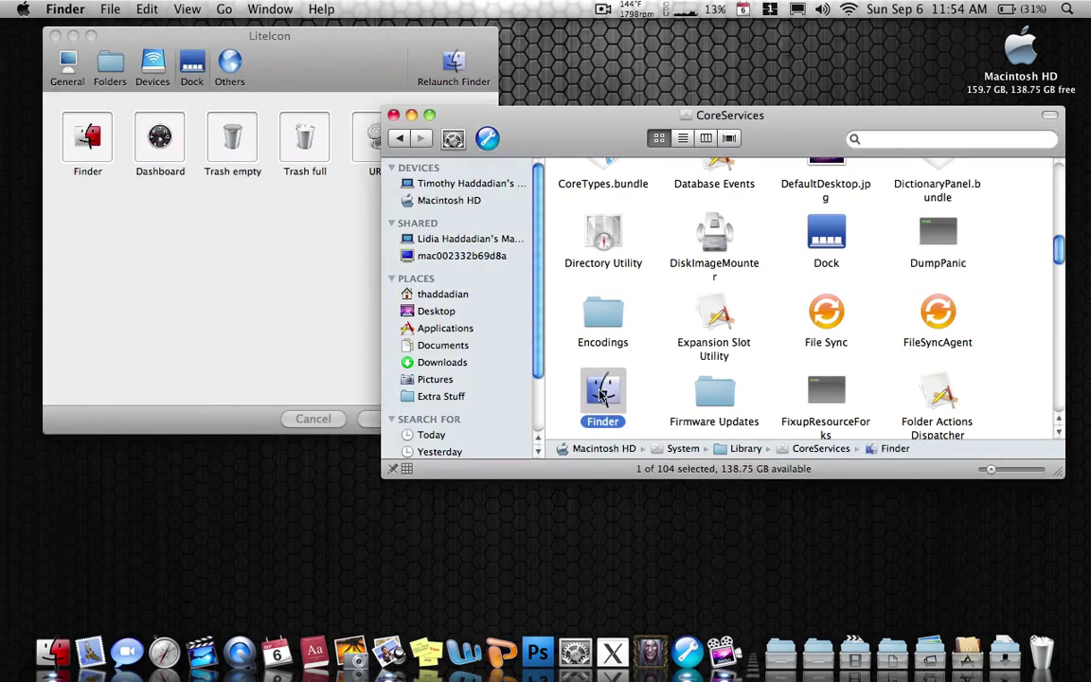
key("super+i")
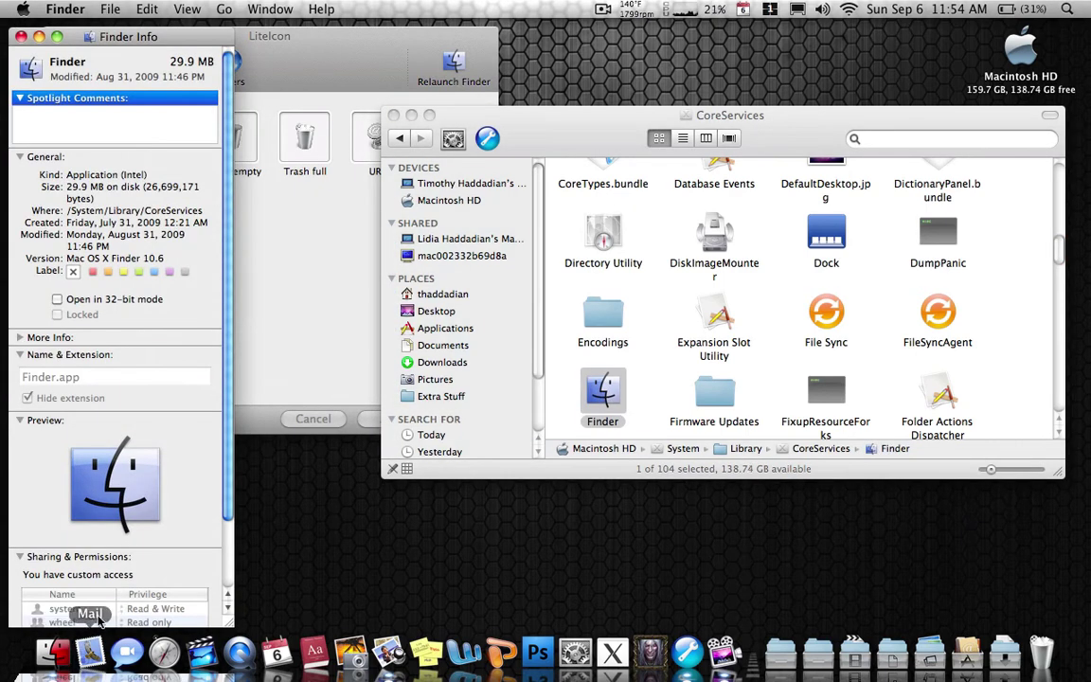
scroll(145, 598, "down", 3)
scroll(186, 557, "down", 1)
left_click(199, 614)
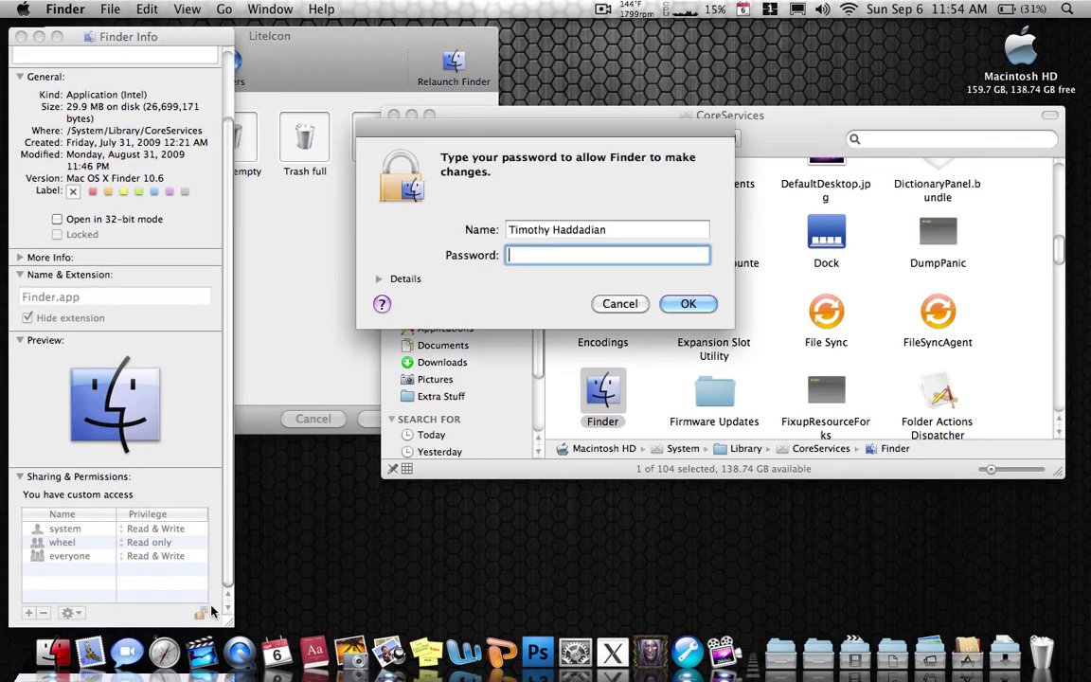
type("•••••••")
key("Return")
left_click(152, 556)
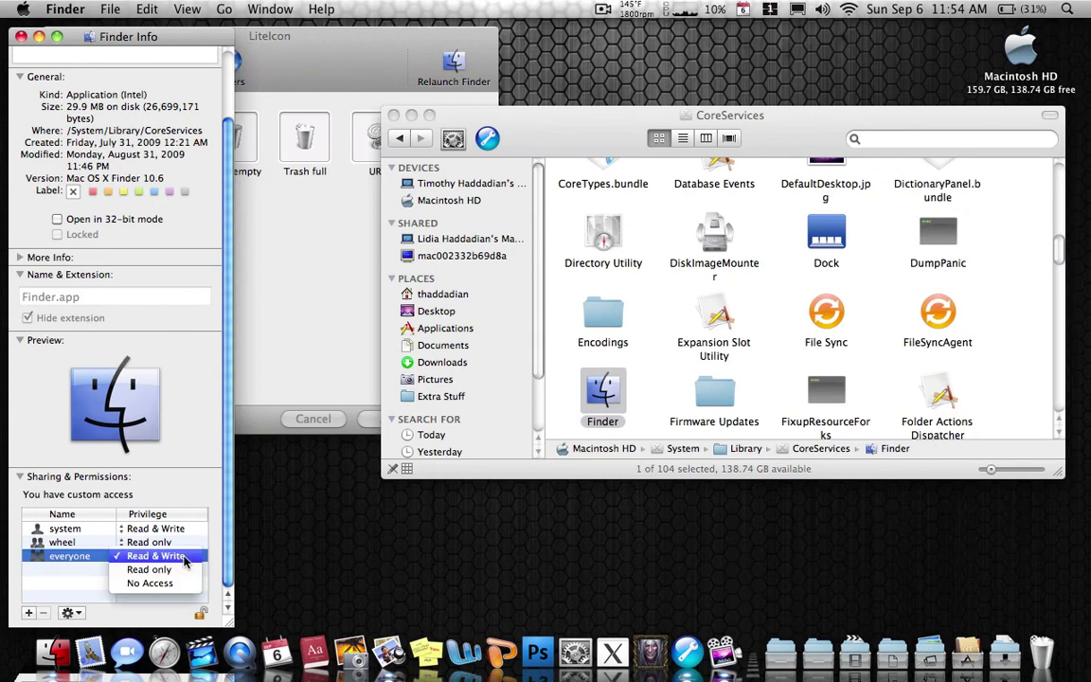
left_click(151, 569)
key("super+w")
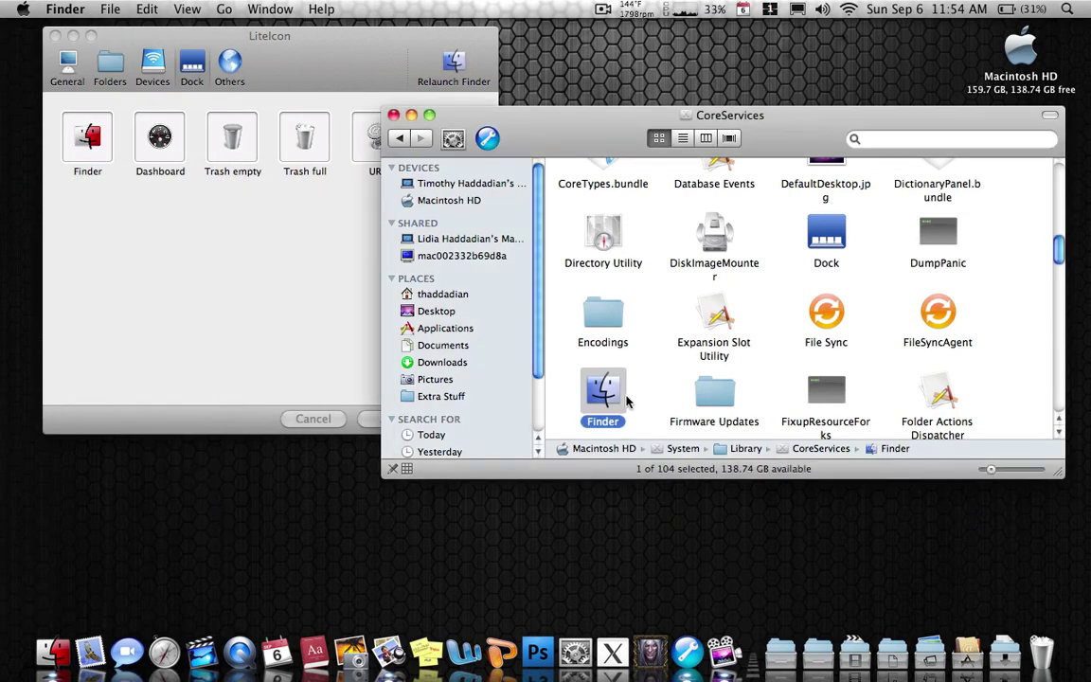
Reopen the info window of the Finder application in CoreServices and check its sharing permissions.
left_click(569, 365)
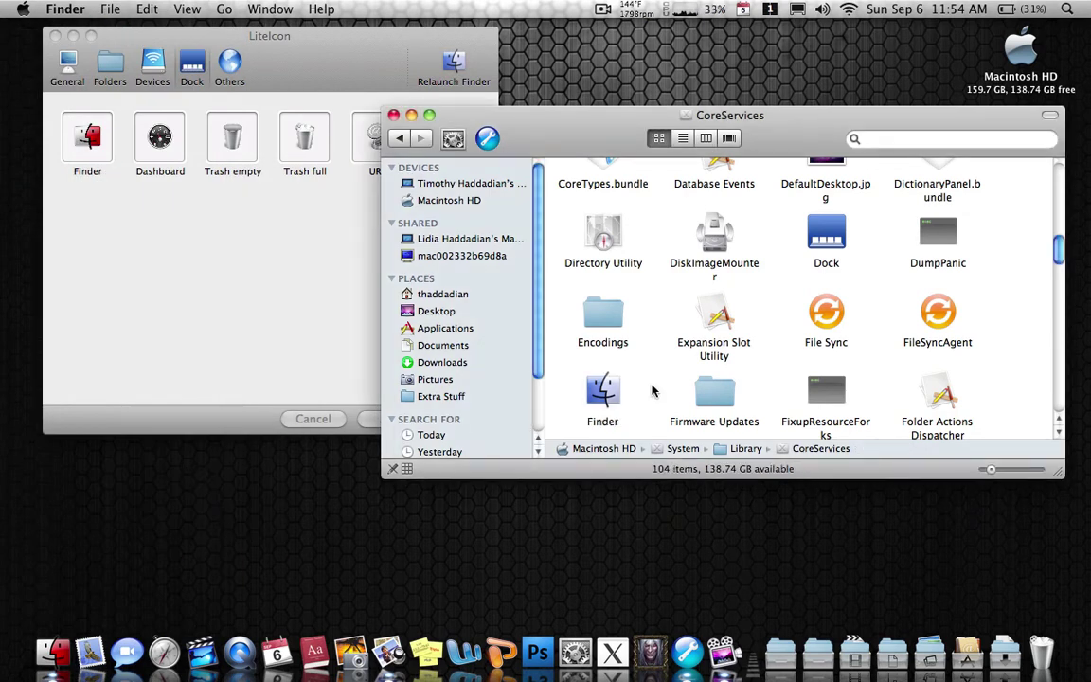
left_click(603, 405)
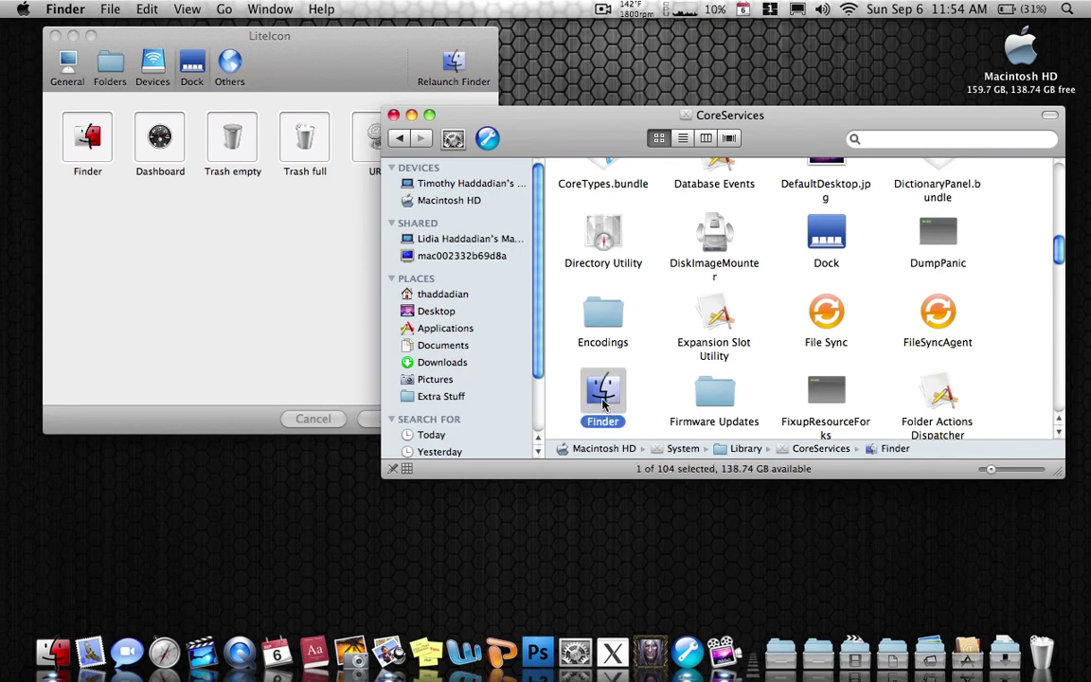
right_click(602, 399)
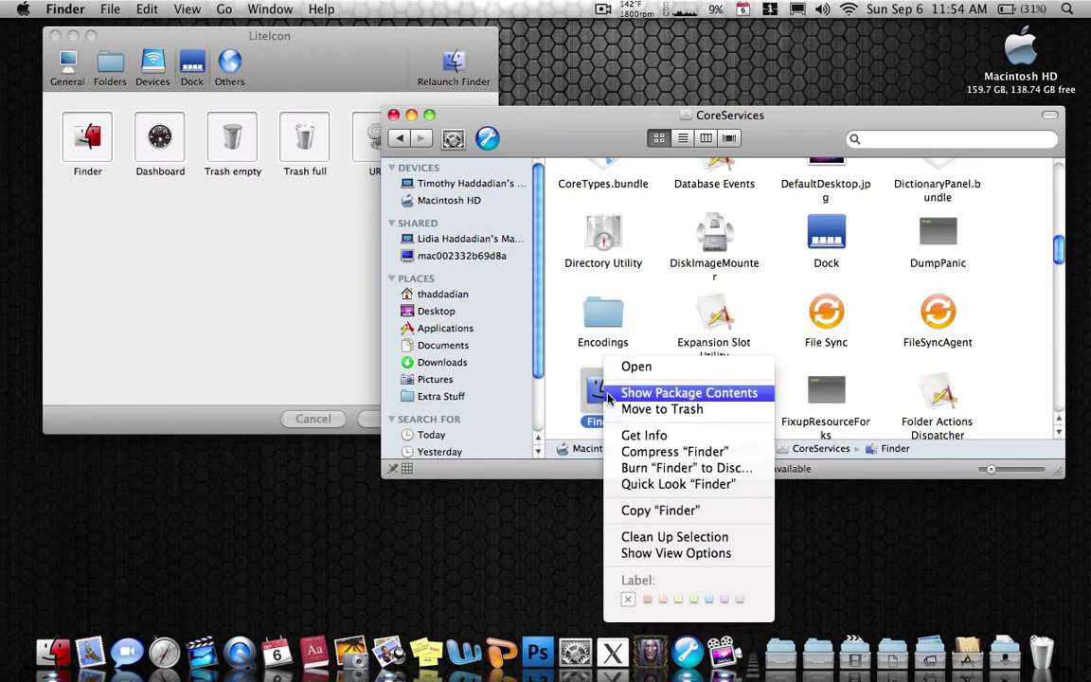
left_click(642, 436)
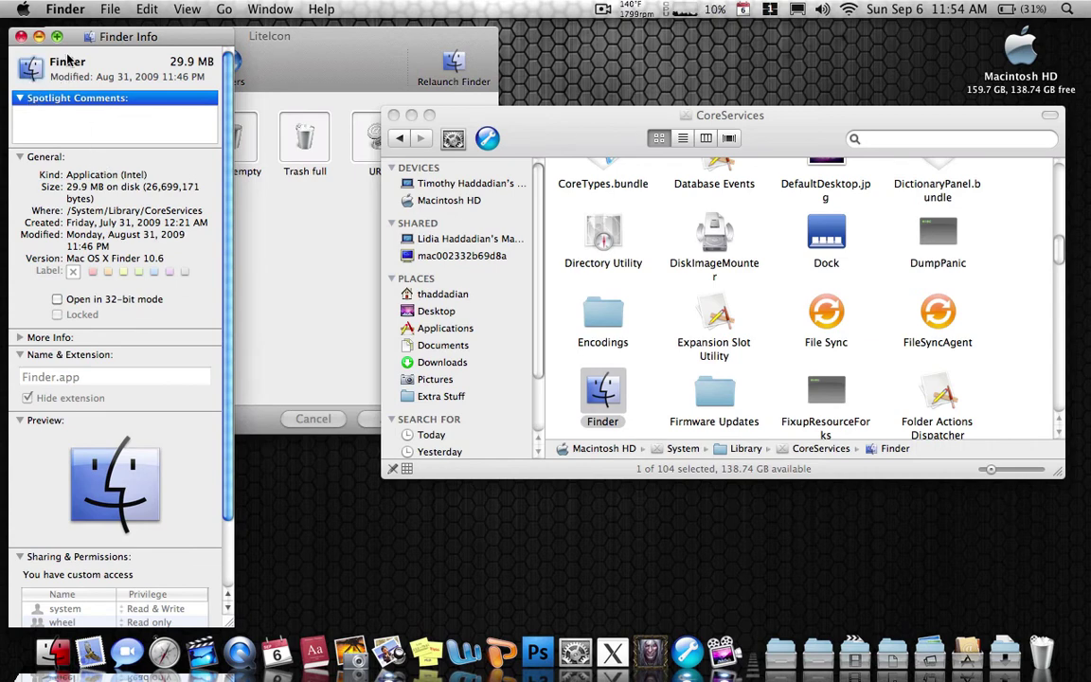
scroll(144, 376, "down", 1)
scroll(144, 376, "down", 1)
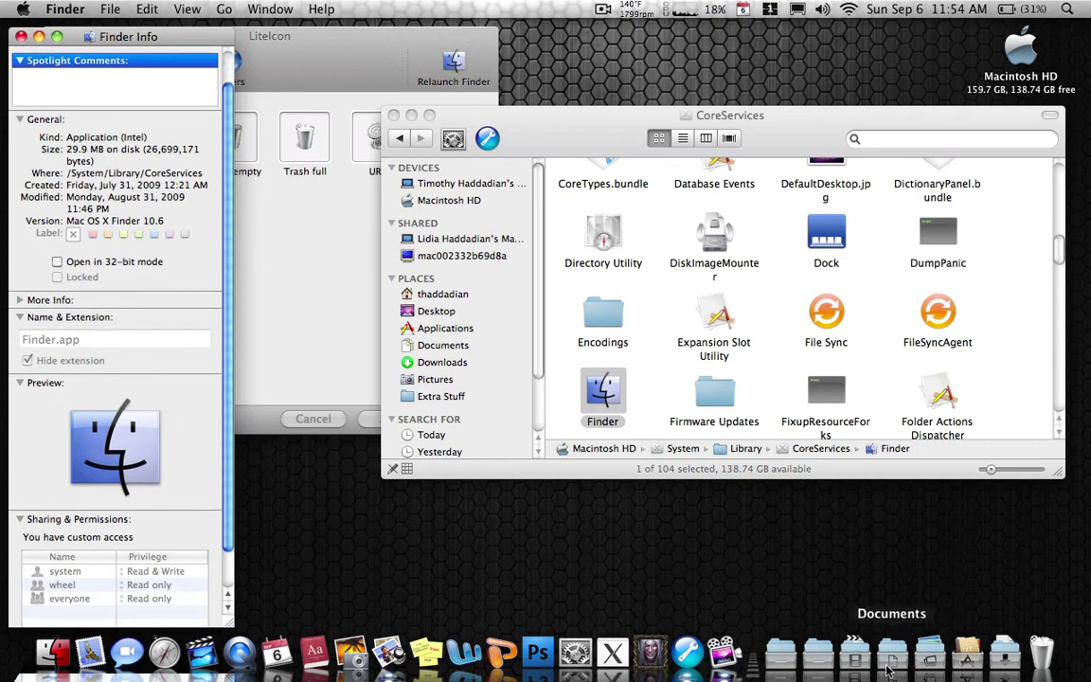
scroll(204, 341, "up", 2)
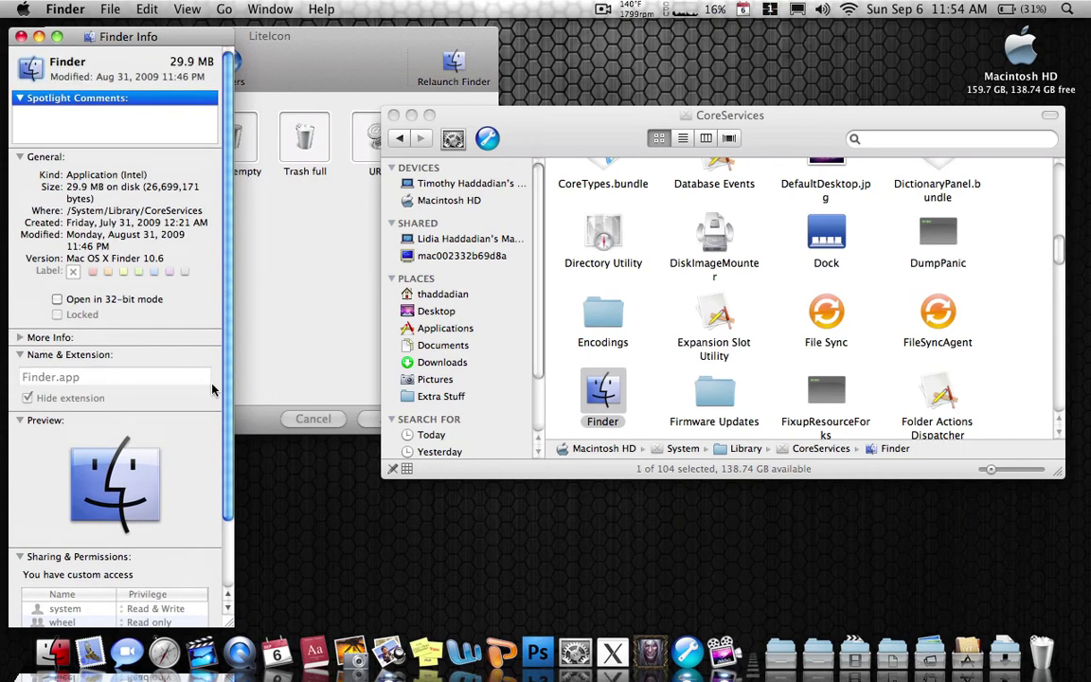
Open the Finder Colors folder from Extra Stuff > Icons and show the info window of the findergrayred icon.
left_click(827, 677)
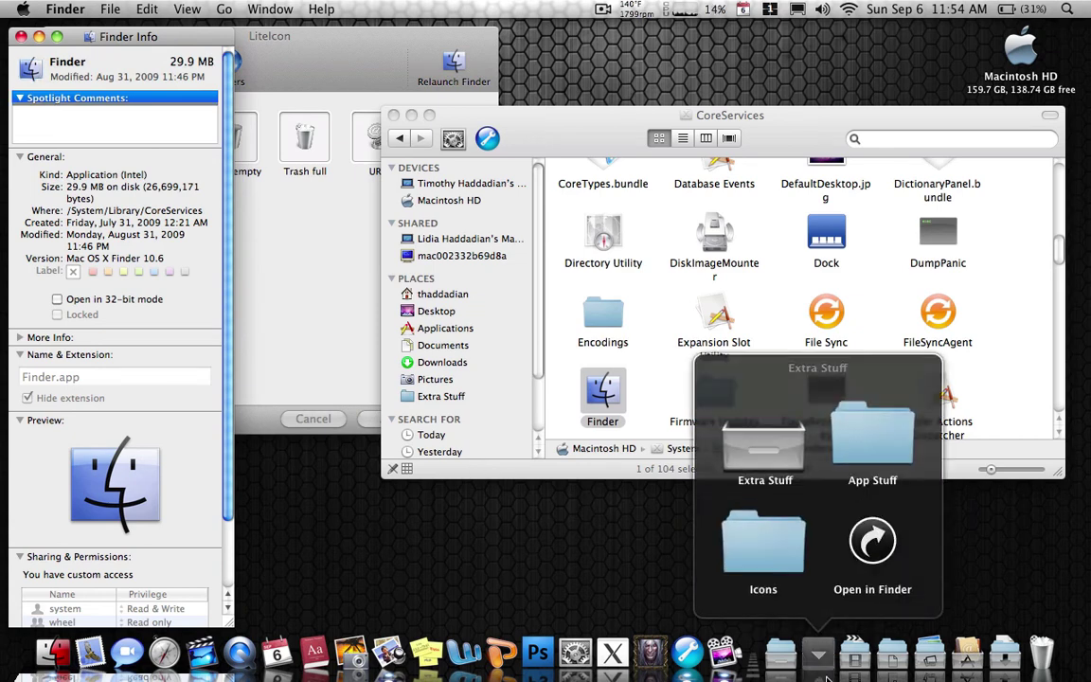
left_click(775, 555)
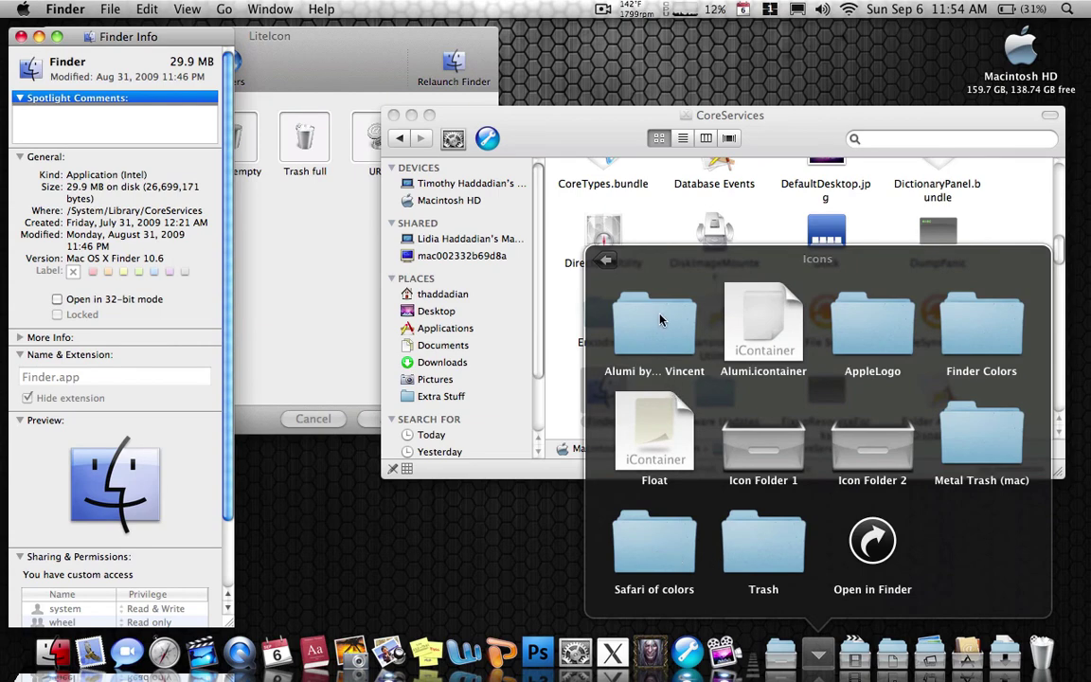
left_click(981, 331)
left_click(915, 526)
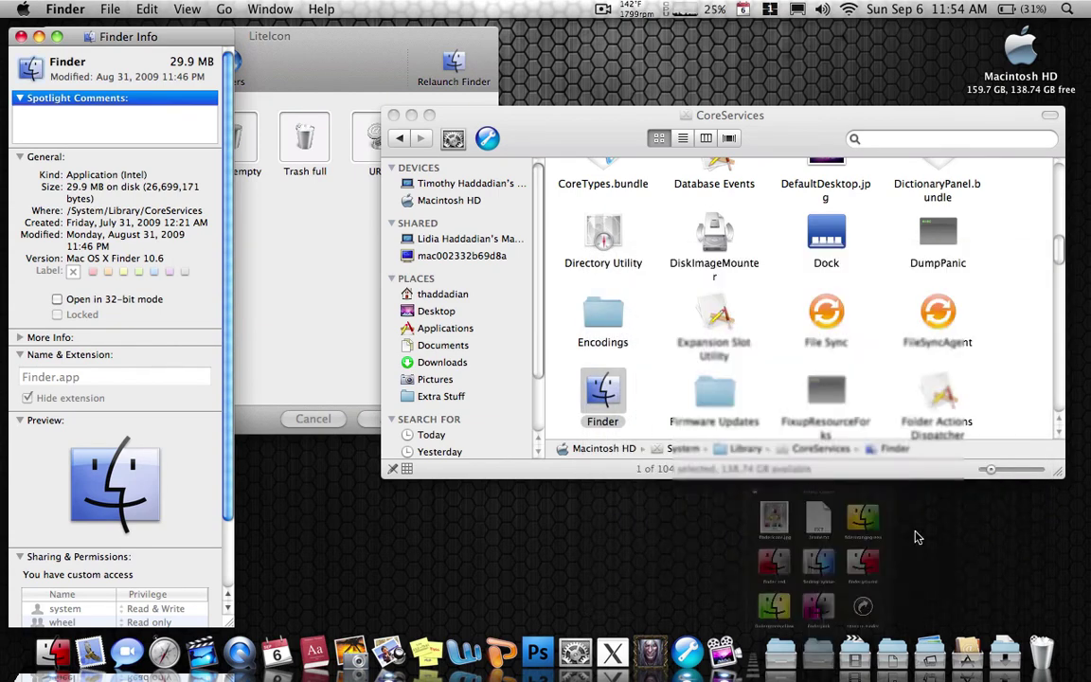
left_click_drag(274, 99, 592, 125)
left_click(568, 336)
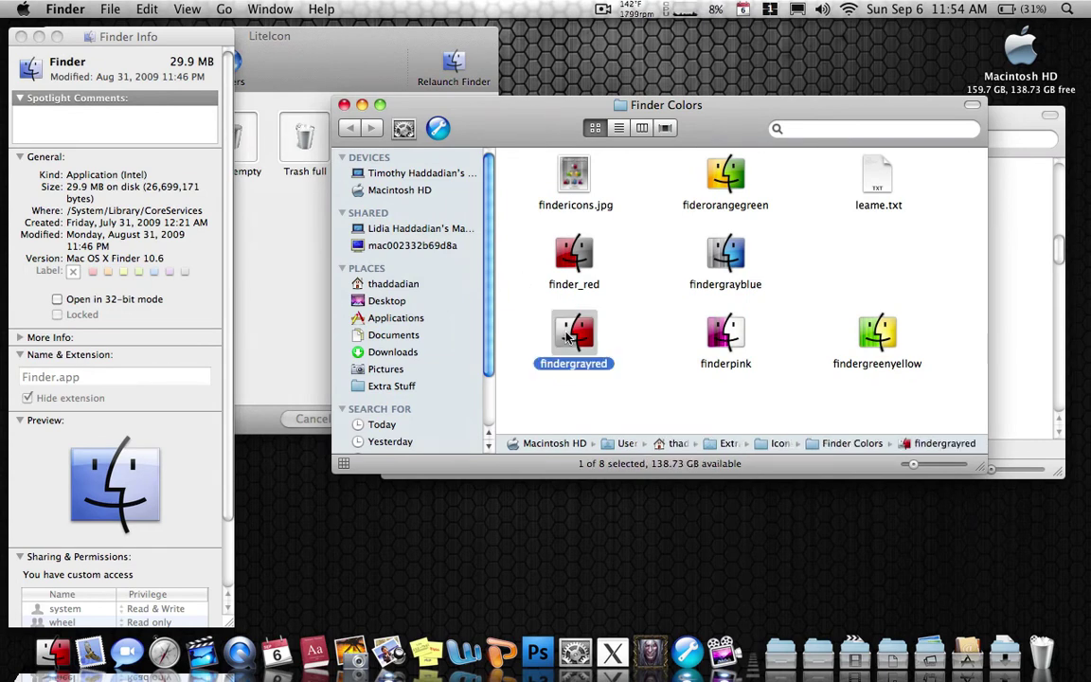
key("super+i")
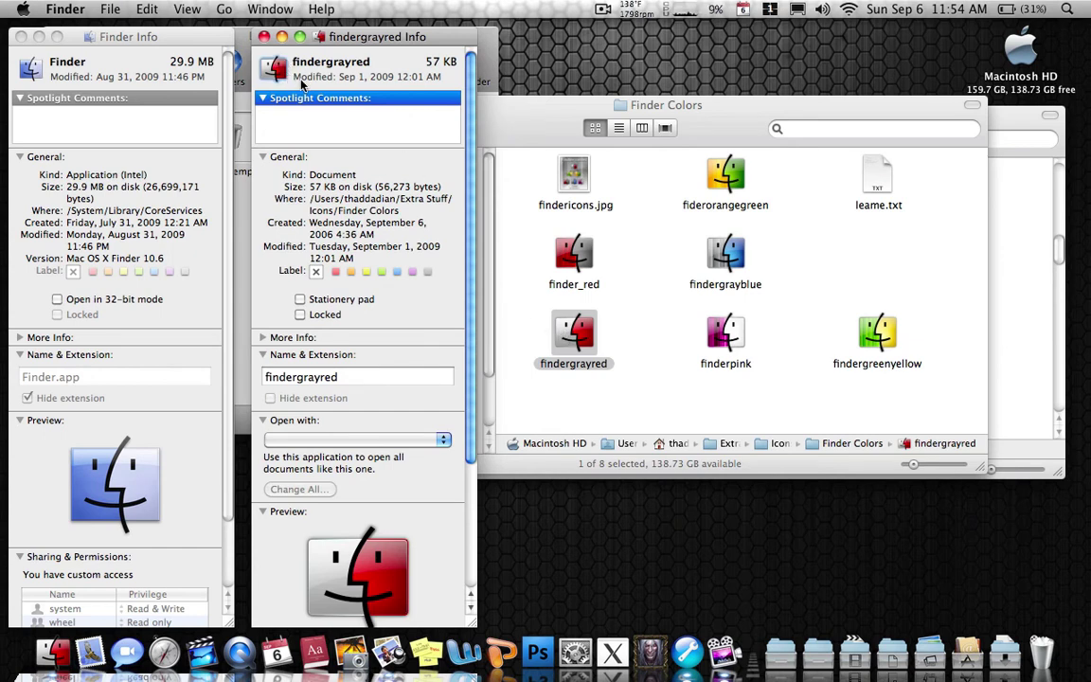
Copy the findergrayred icon from its info window and unlock the Finder application's permissions with the account password.
left_click(260, 109)
left_click(36, 74)
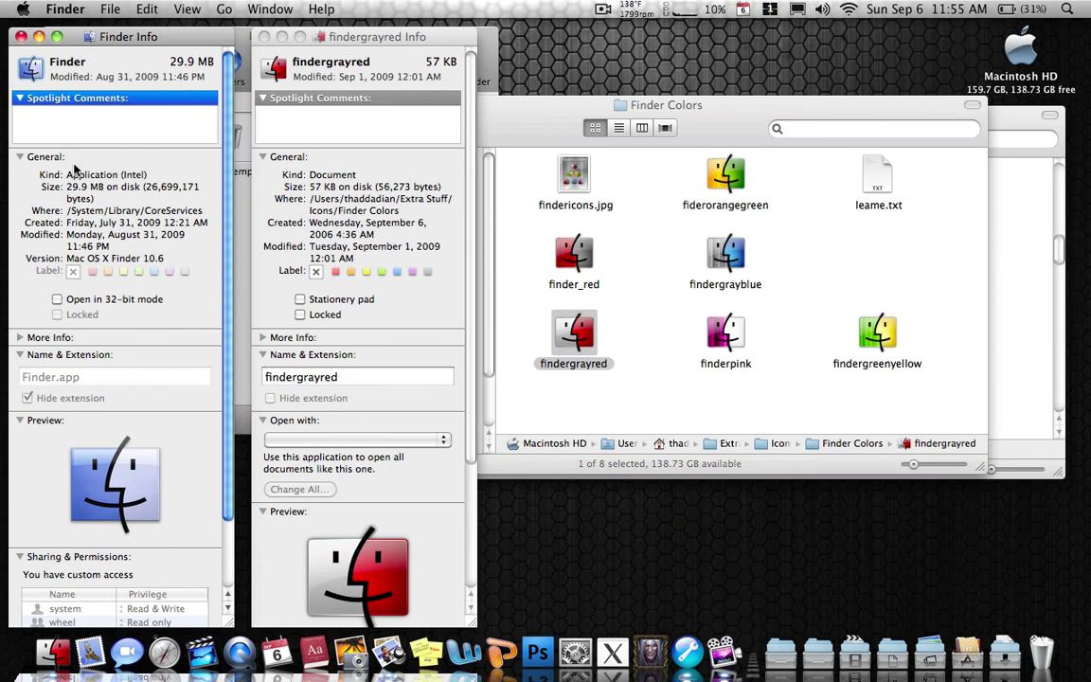
scroll(142, 256, "down", 5)
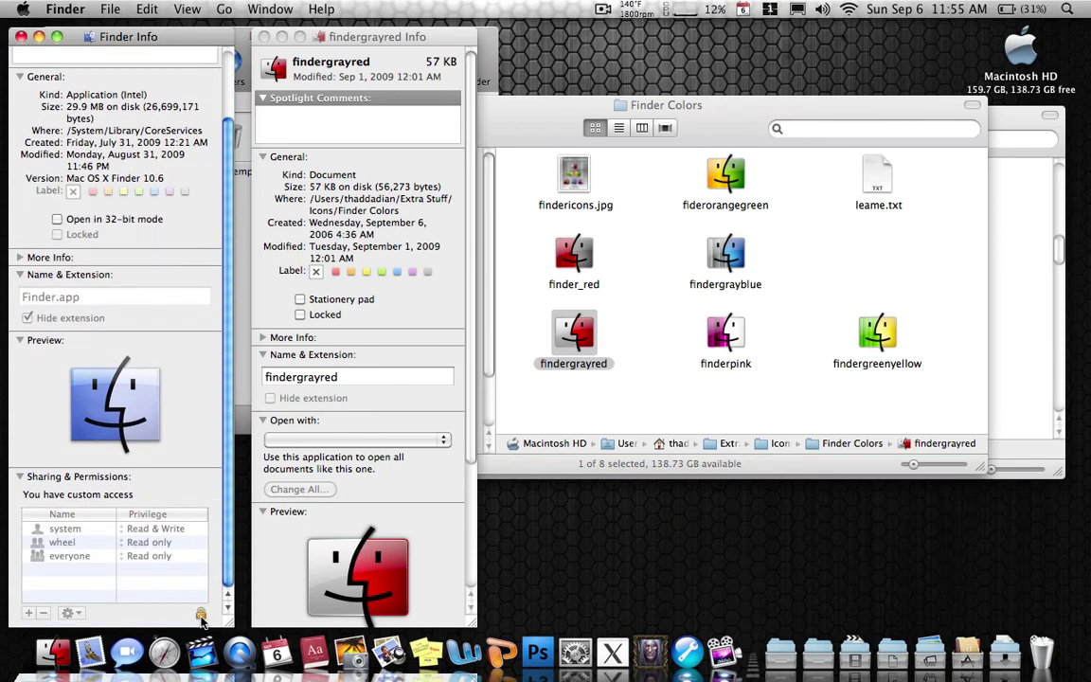
left_click(200, 615)
type("••••••")
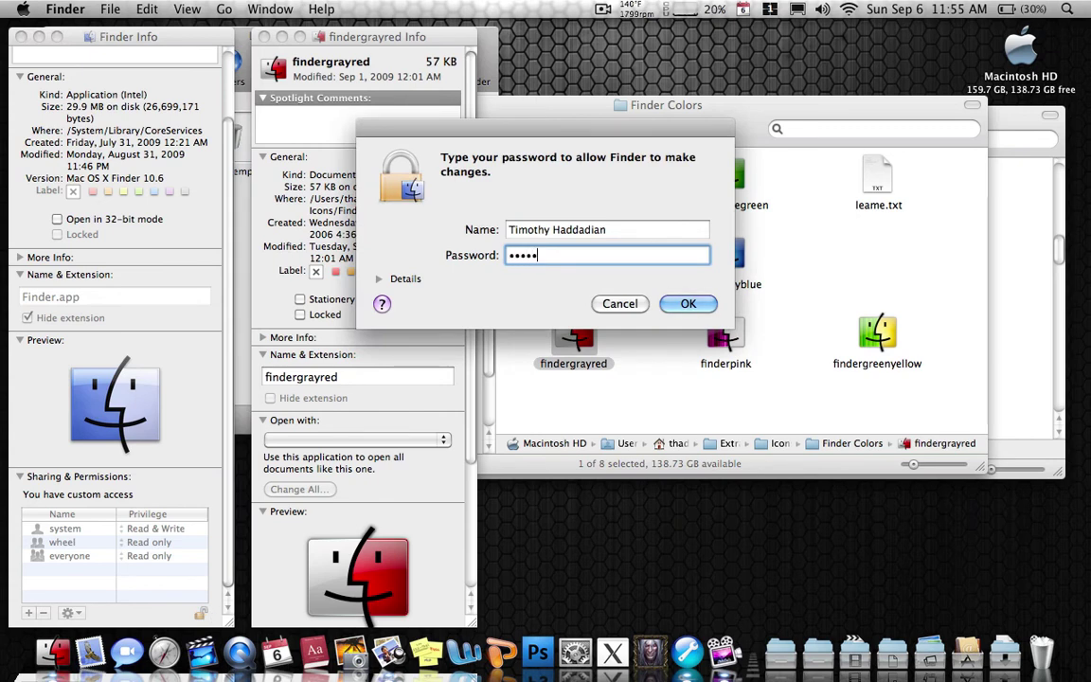
key("Return")
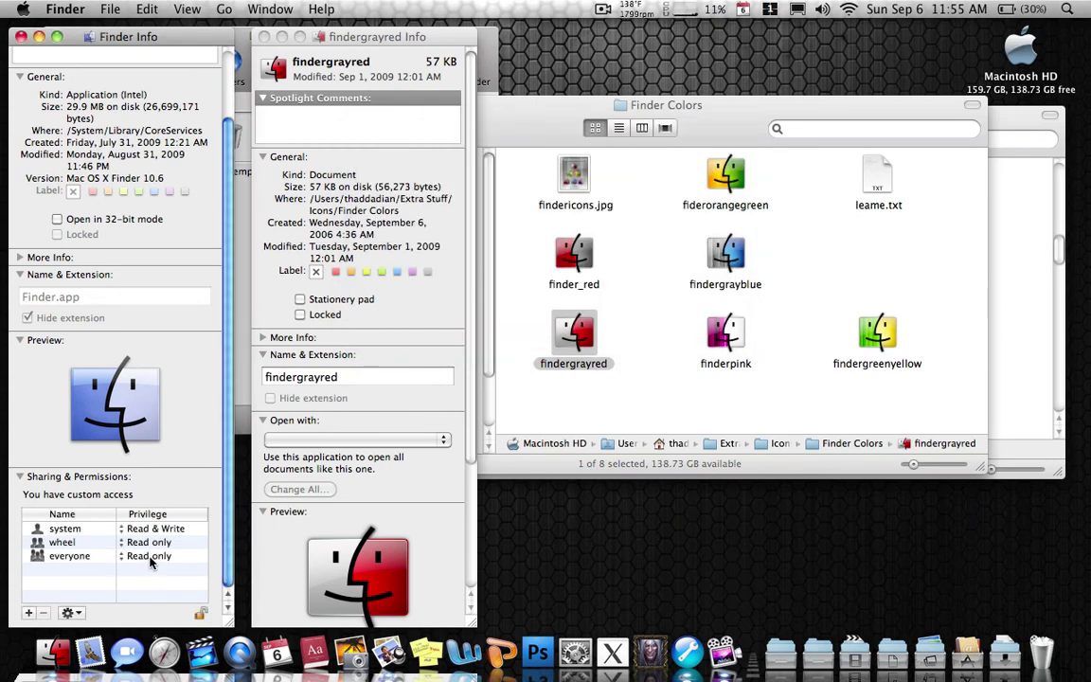
Set everyone's privilege to Read & Write, paste the copied icon onto the Finder application's icon, and close both info windows.
left_click(150, 557)
left_click(156, 542)
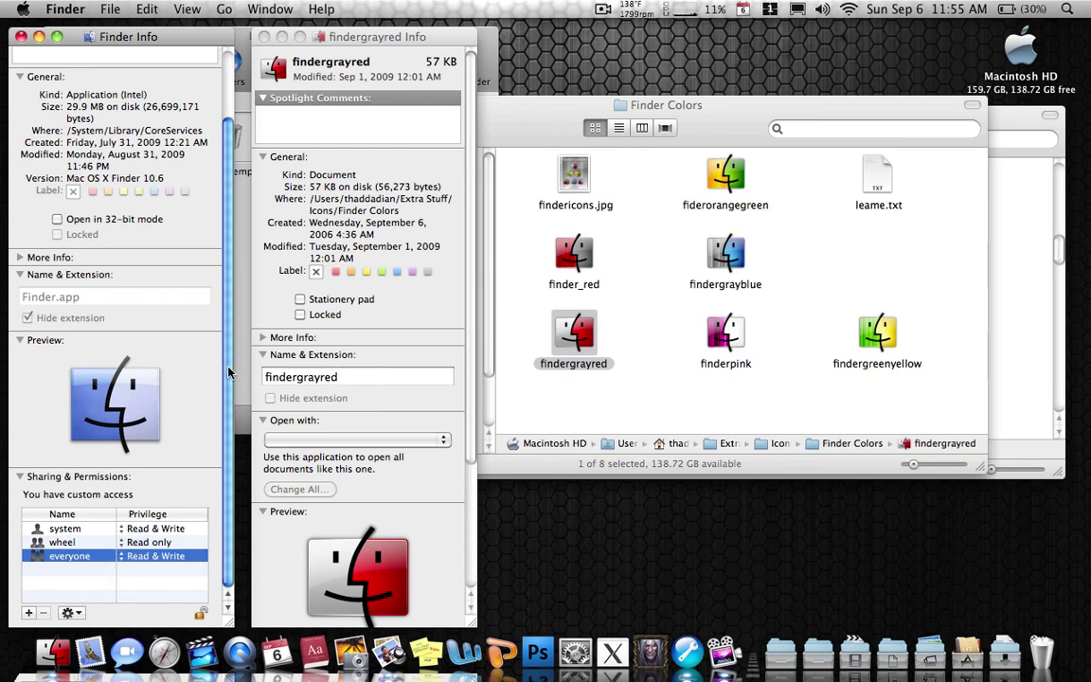
scroll(161, 284, "up", 5)
left_click(30, 68)
key("super+v")
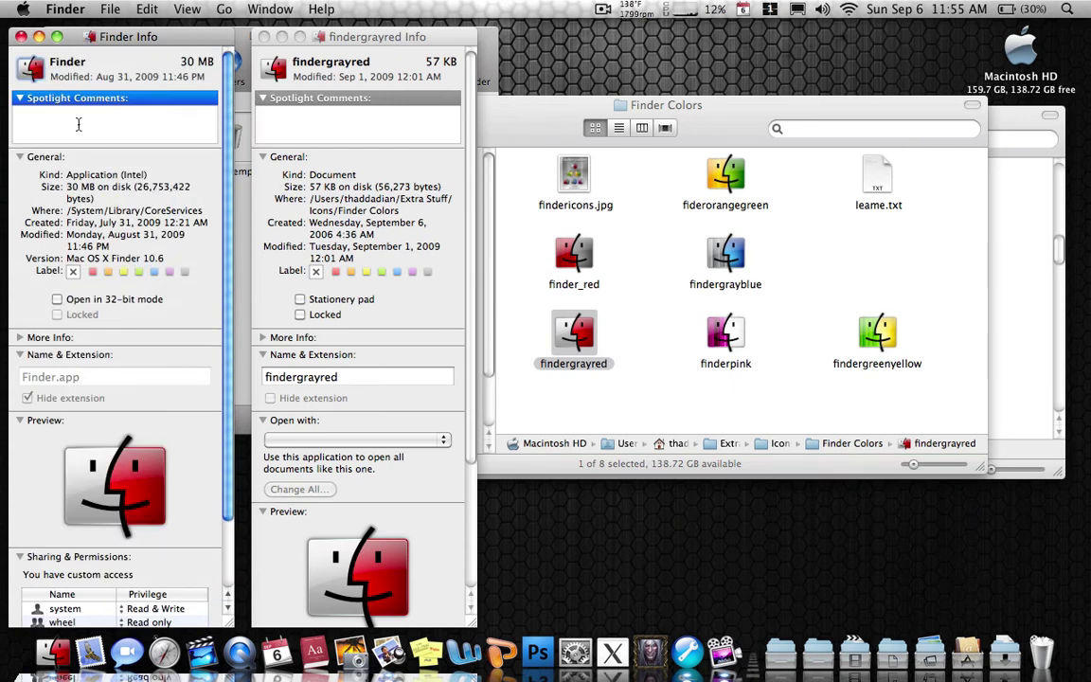
key("super+w")
key("super+w")
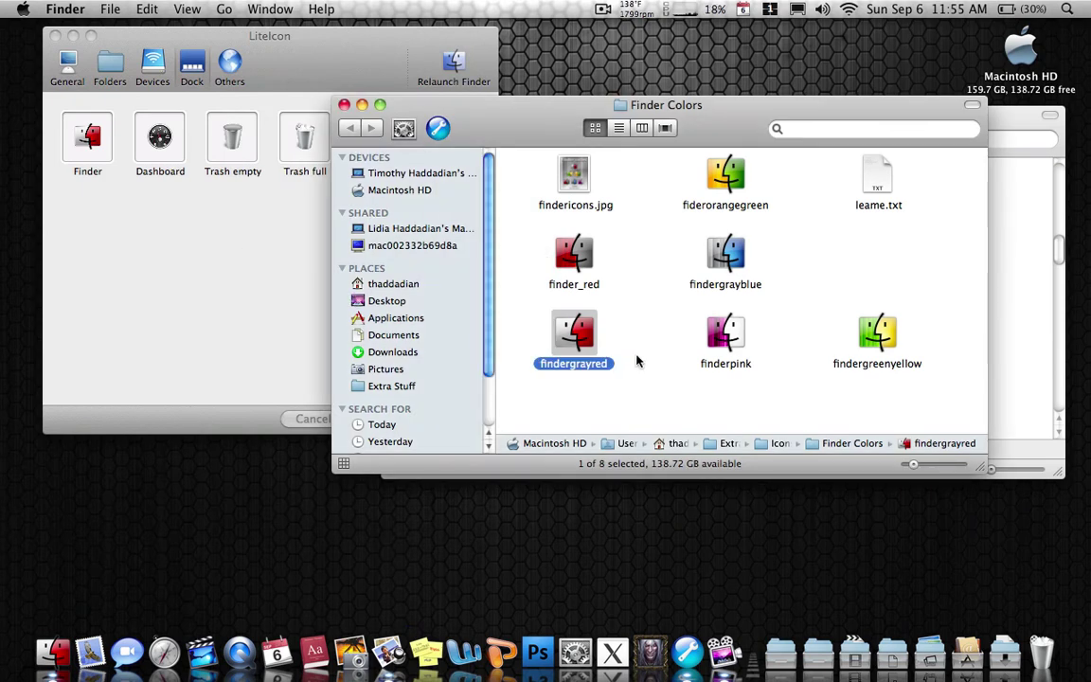
Switch to LiteIcon, relaunch Finder, and close the LiteIcon window.
left_click(637, 360)
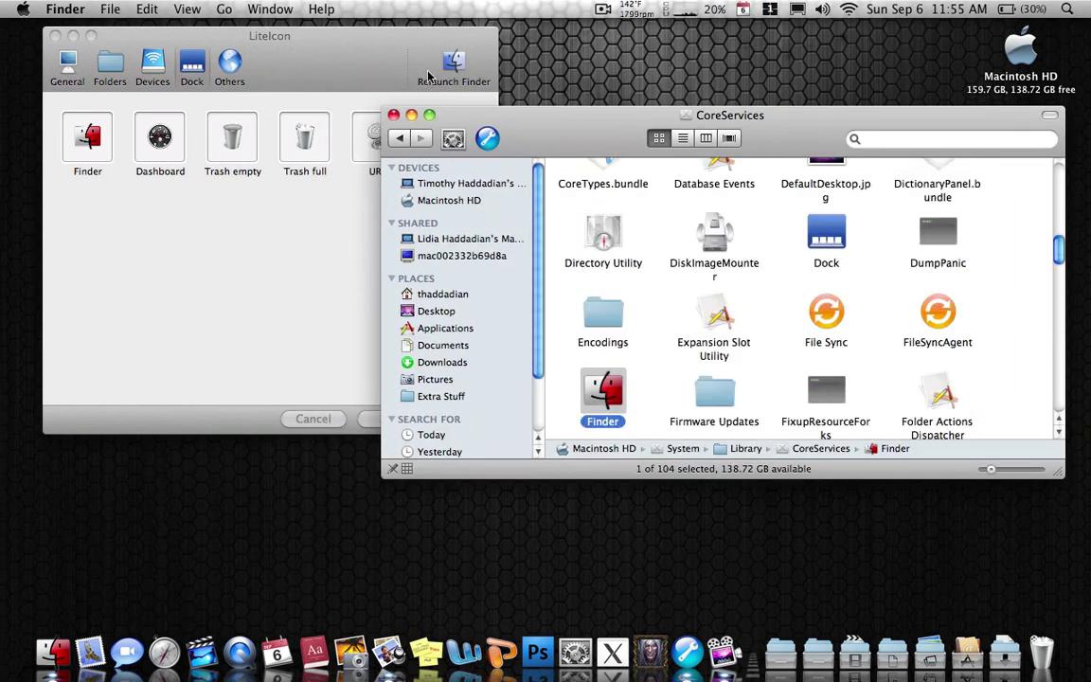
left_click(446, 68)
left_click(403, 222)
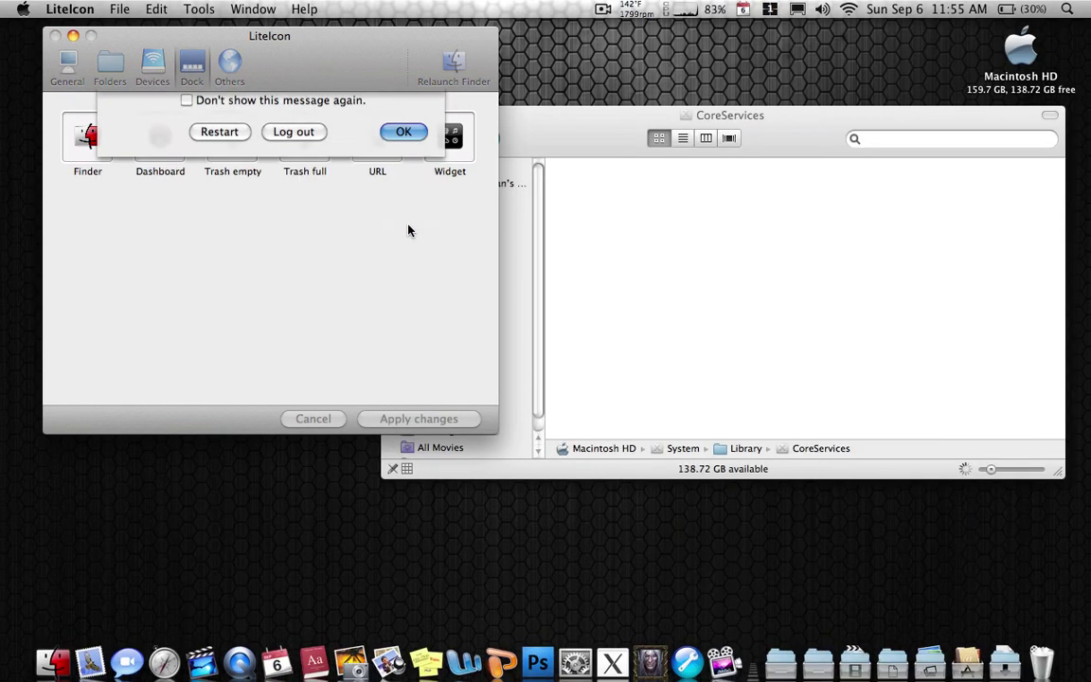
left_click(55, 35)
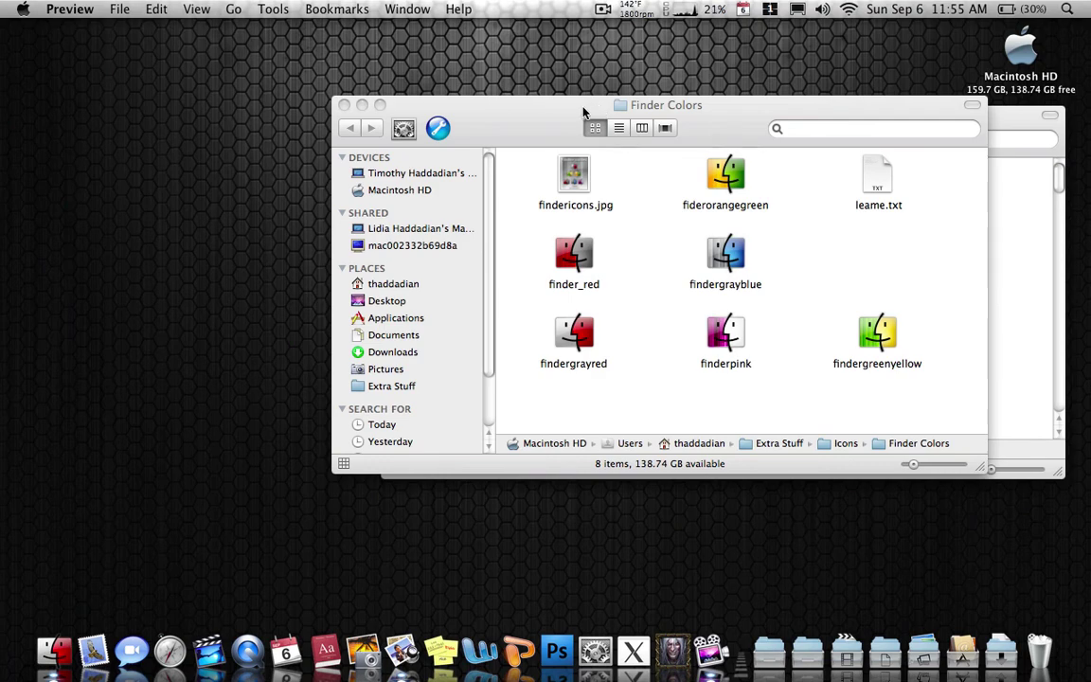
left_click_drag(586, 111, 230, 34)
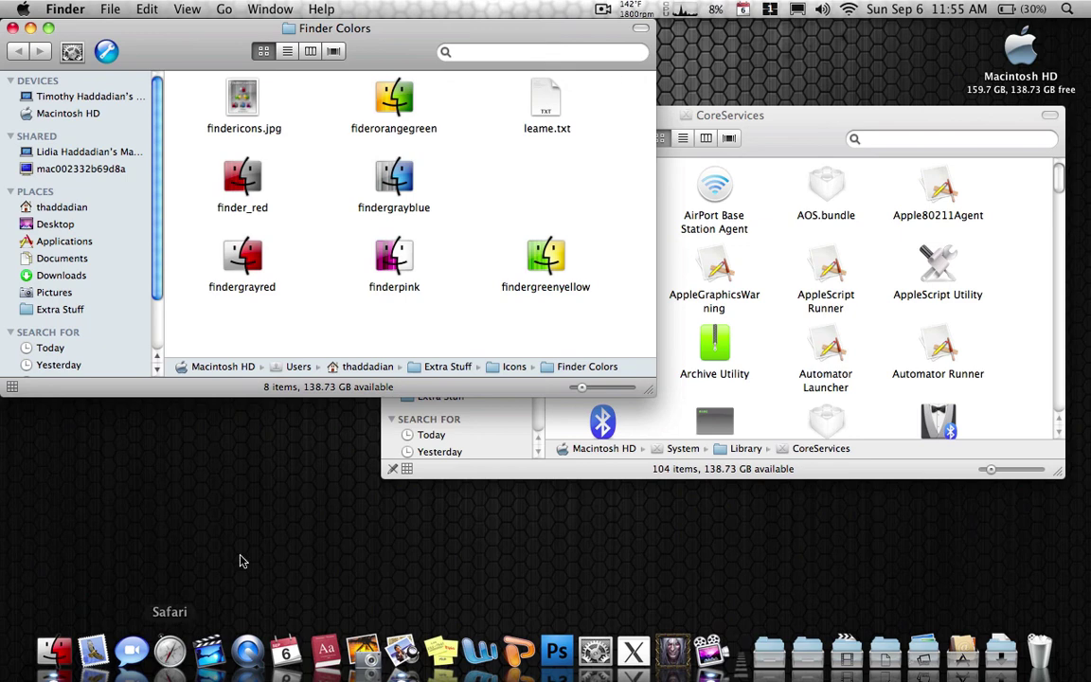
left_click(21, 8)
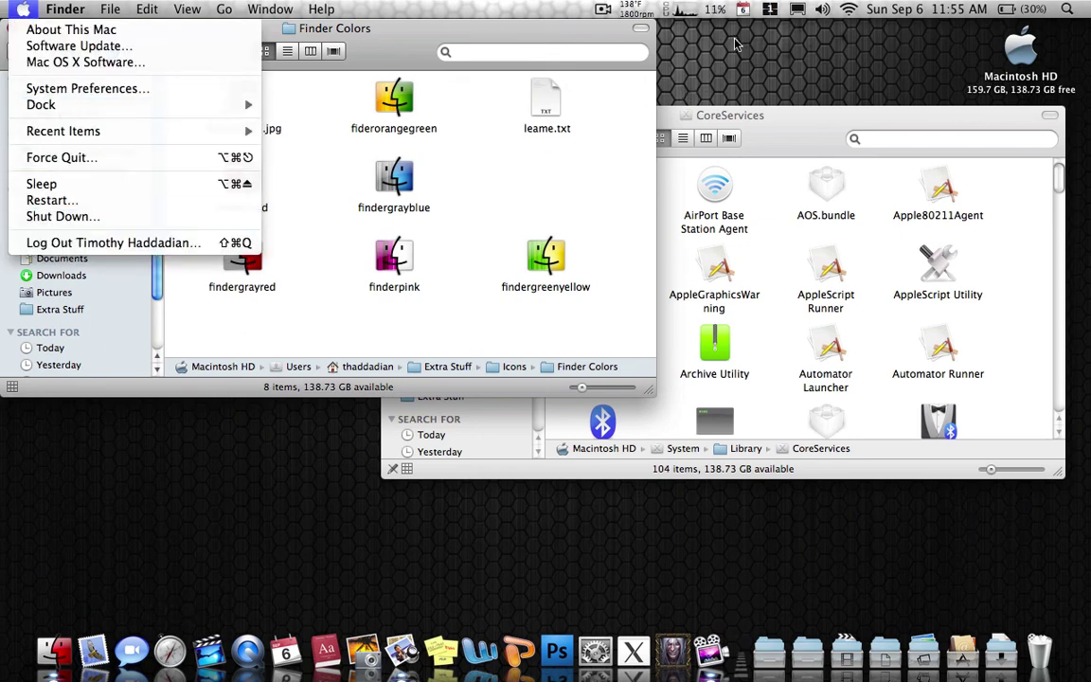
left_click(661, 33)
left_click(603, 8)
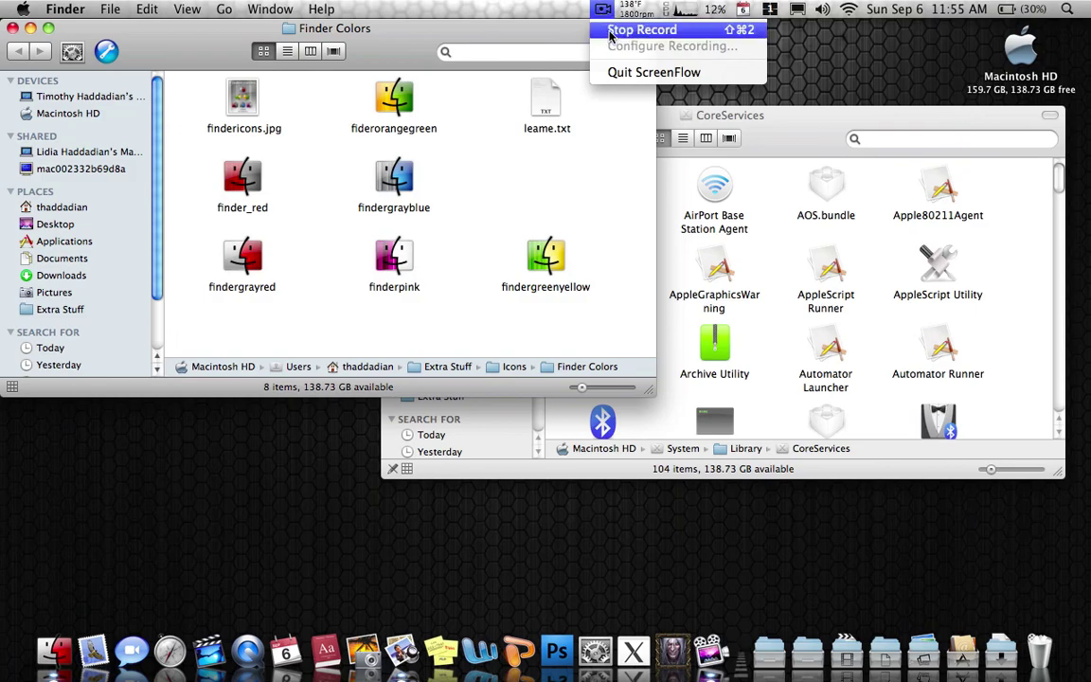